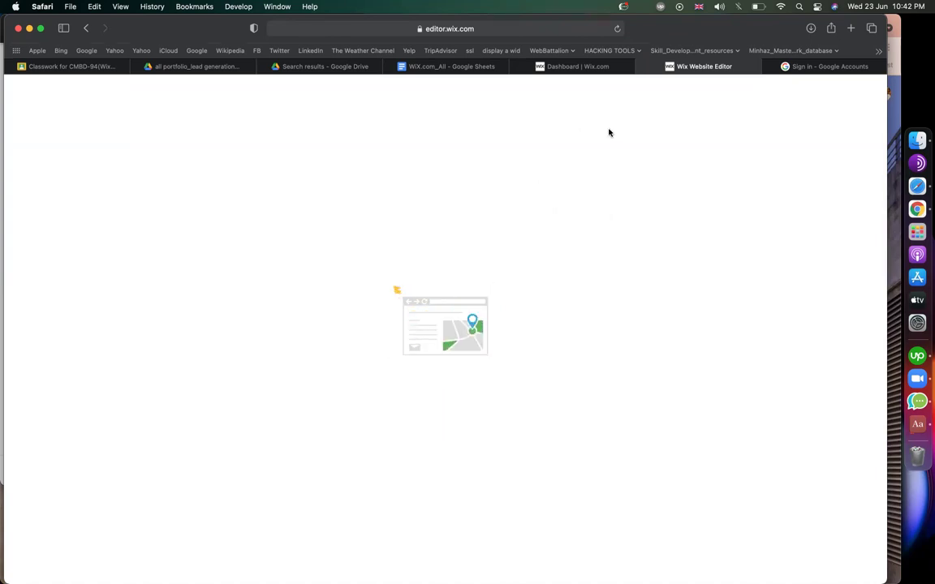
Switch to the Wix dashboard for My Site while the editor keeps loading.
{"action": "left_click", "coordinate": [579, 69]}
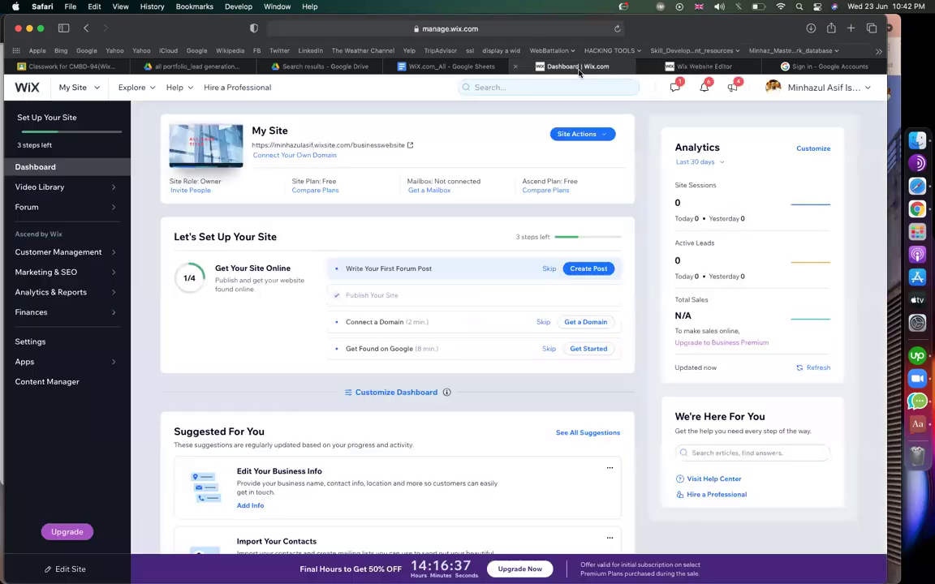
Delete the job application form from the Home page in the editor.
{"action": "left_click", "coordinate": [681, 66]}
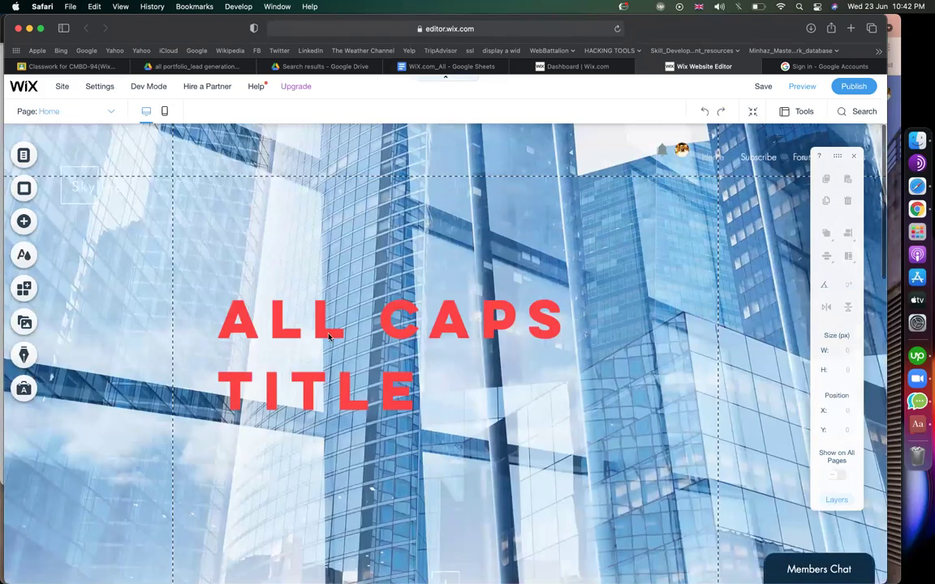
{"action": "scroll", "coordinate": [362, 355], "scroll_direction": "down", "scroll_amount": 15}
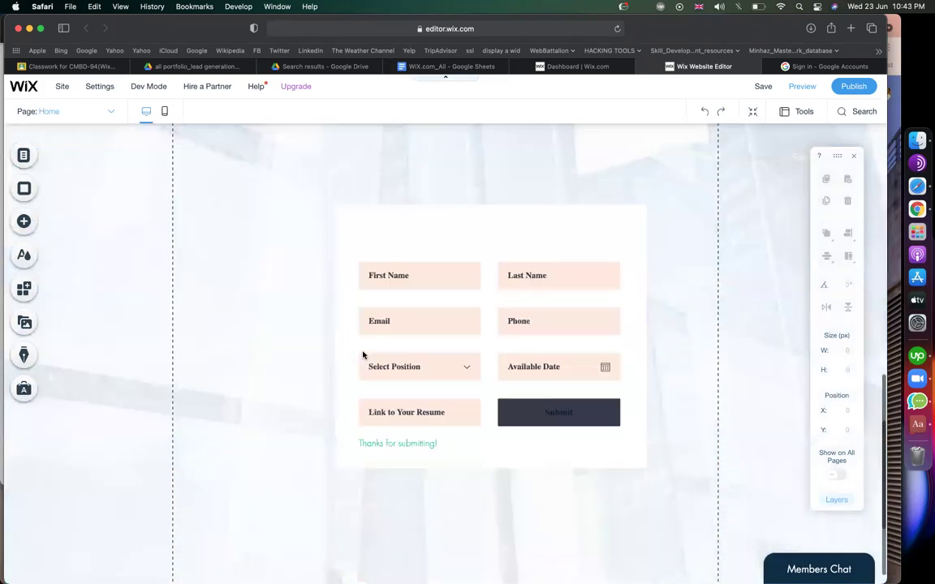
{"action": "left_click", "coordinate": [371, 311]}
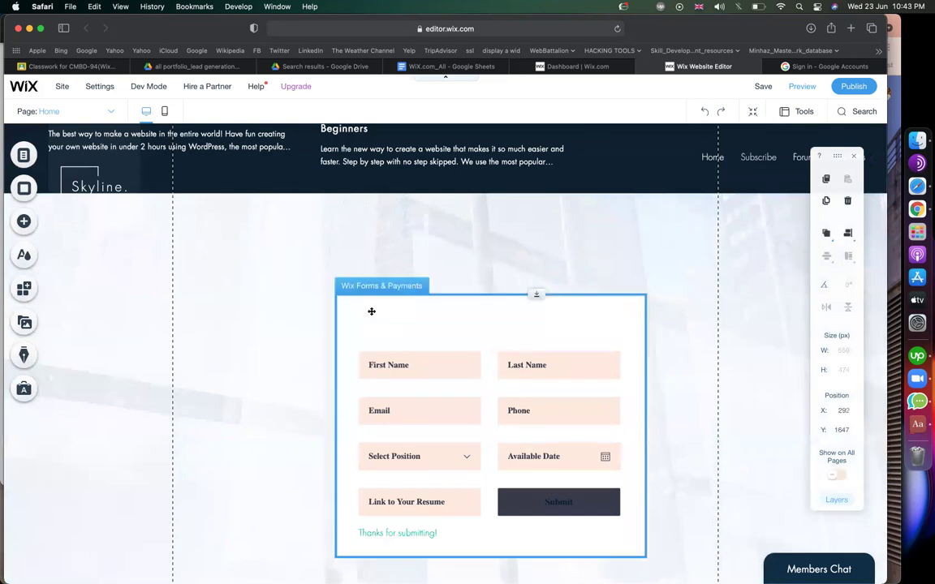
{"action": "key", "text": "Escape"}
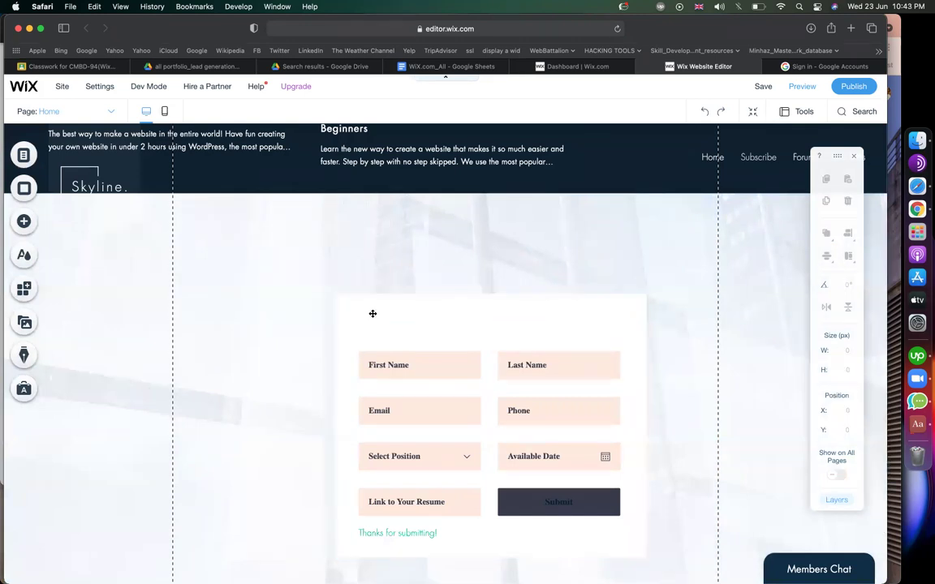
{"action": "left_click", "coordinate": [372, 313]}
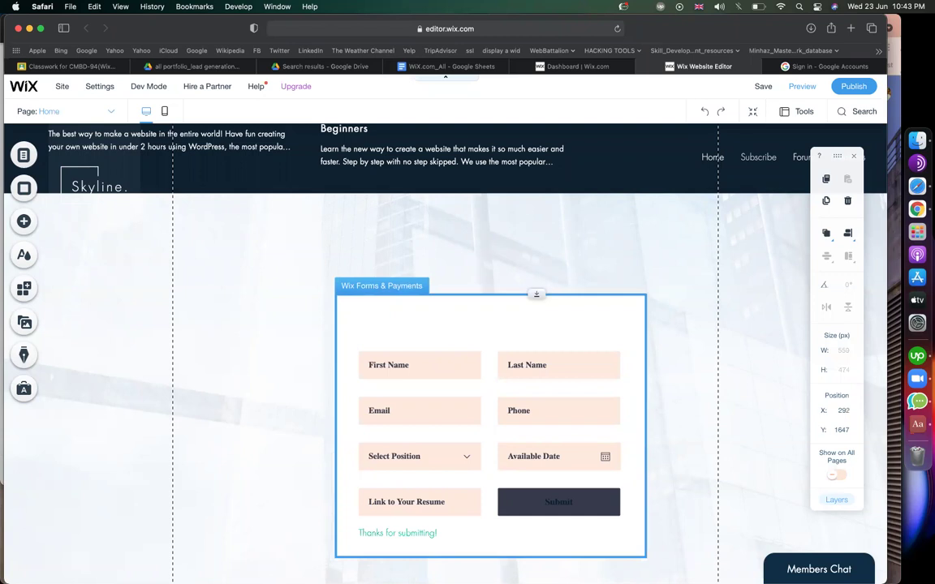
{"action": "key", "text": "Delete"}
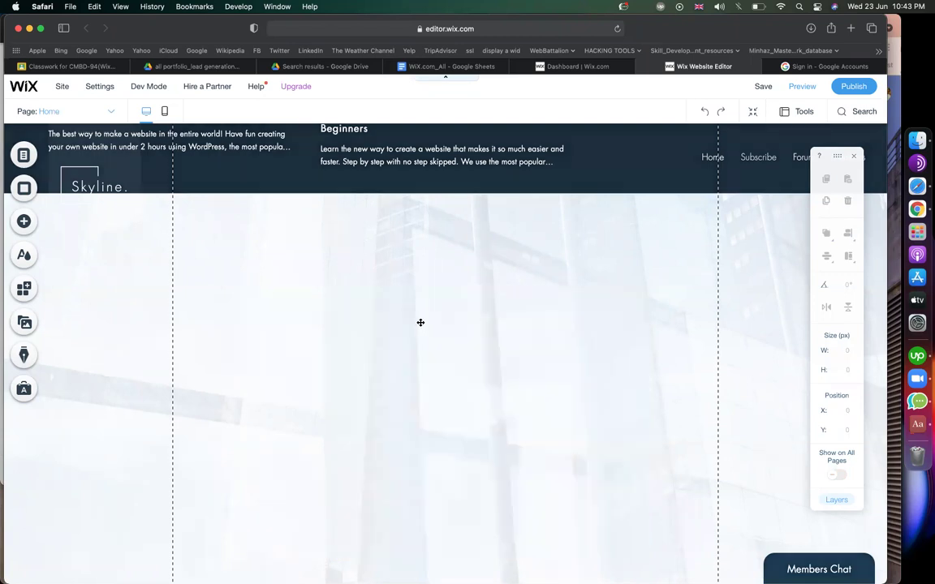
Select the now-empty background strip and bring up the add-elements panel.
{"action": "left_click", "coordinate": [420, 322]}
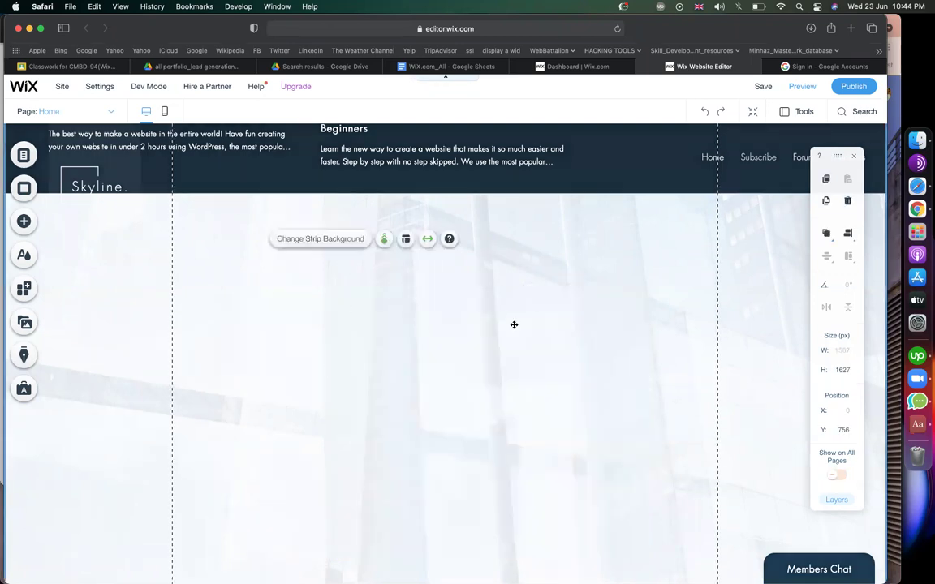
{"action": "scroll", "coordinate": [455, 367], "scroll_direction": "down", "scroll_amount": 5}
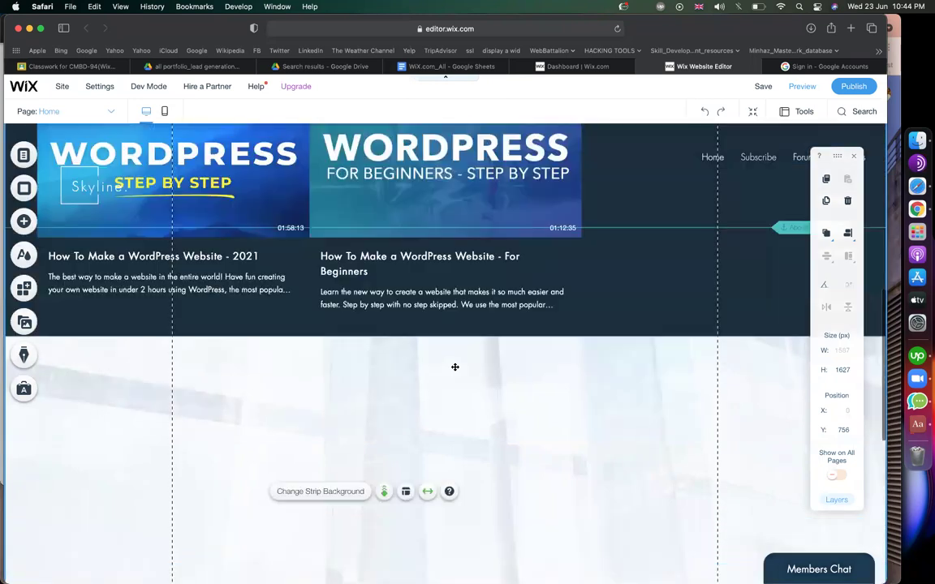
{"action": "scroll", "coordinate": [454, 367], "scroll_direction": "up", "scroll_amount": 1}
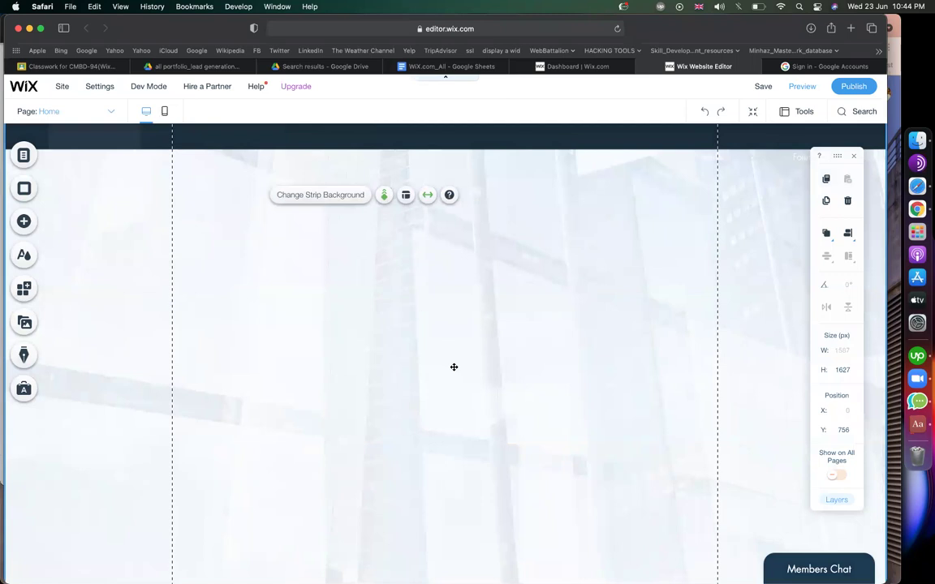
{"action": "left_click", "coordinate": [24, 221]}
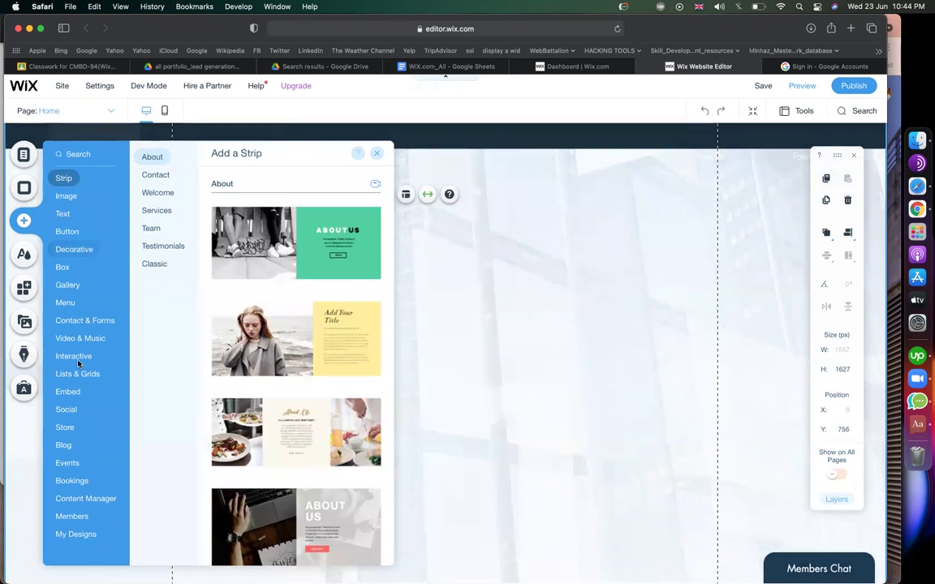
Browse the Decorative and Contact & Forms templates, then check the WiX.com_All notes sheet.
{"action": "left_click", "coordinate": [74, 249]}
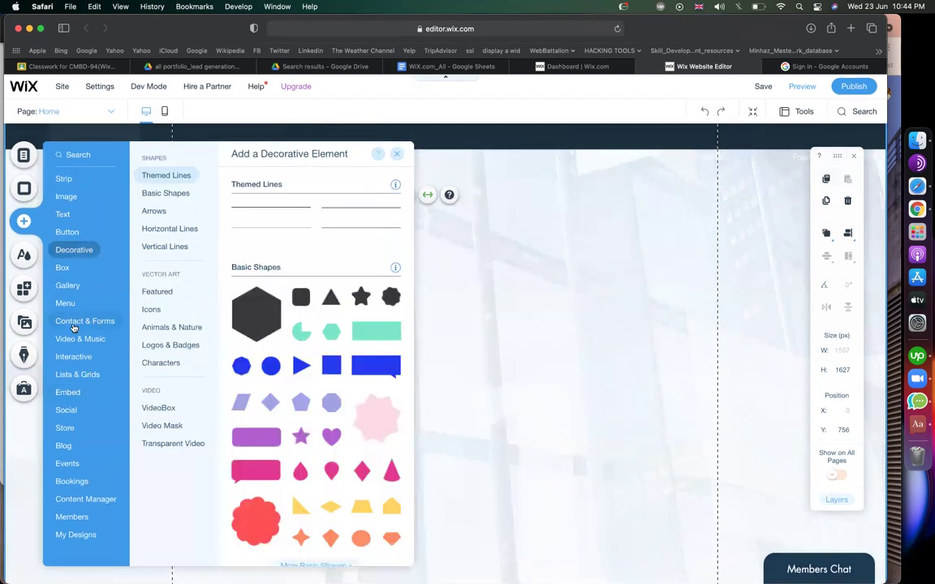
{"action": "left_click", "coordinate": [74, 323]}
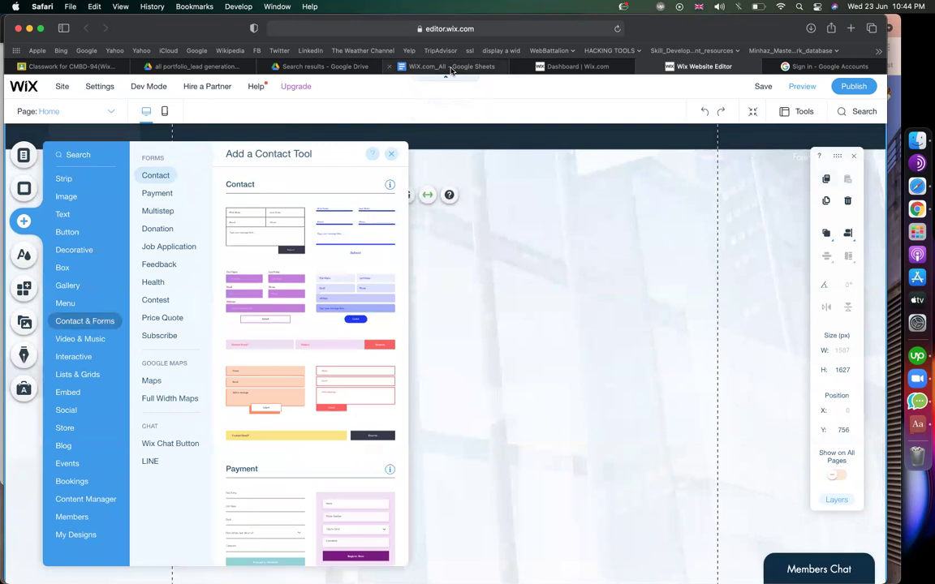
{"action": "left_click", "coordinate": [451, 65]}
{"action": "scroll", "coordinate": [171, 299], "scroll_direction": "down", "scroll_amount": 5}
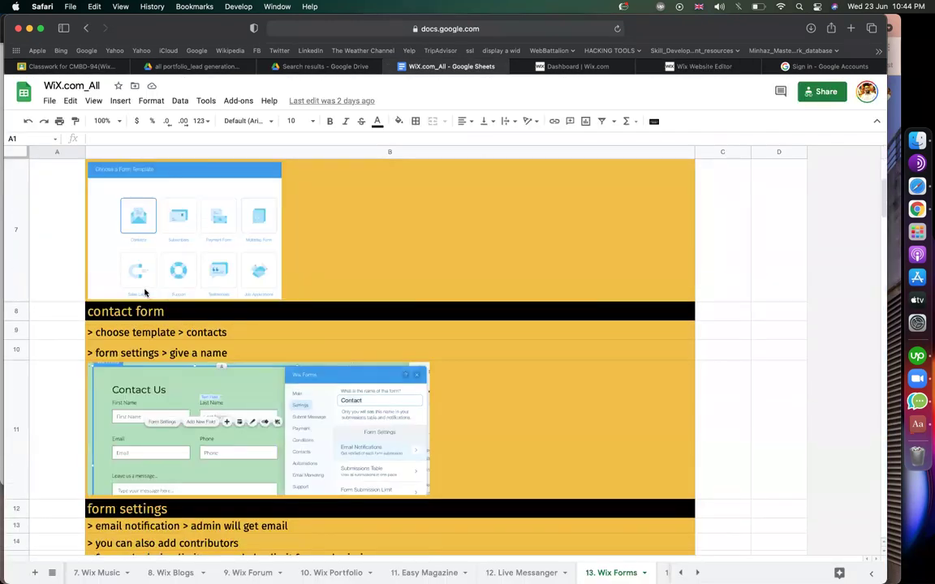
Review the 13. Wix Forms contact form notes, then return to the Wix dashboard.
{"action": "scroll", "coordinate": [169, 361], "scroll_direction": "up", "scroll_amount": 3}
{"action": "scroll", "coordinate": [168, 361], "scroll_direction": "down", "scroll_amount": 12}
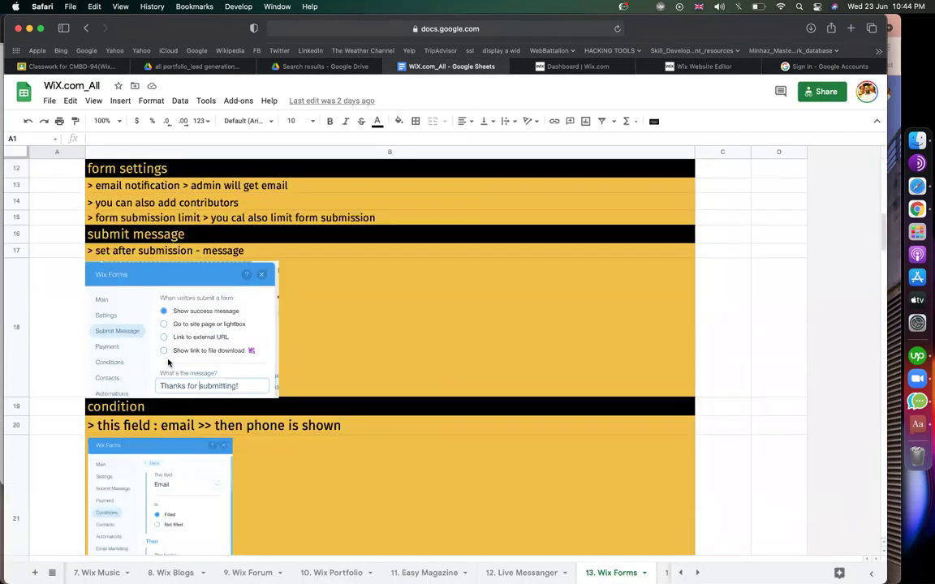
{"action": "scroll", "coordinate": [169, 364], "scroll_direction": "up", "scroll_amount": 4}
{"action": "scroll", "coordinate": [169, 364], "scroll_direction": "up", "scroll_amount": 3}
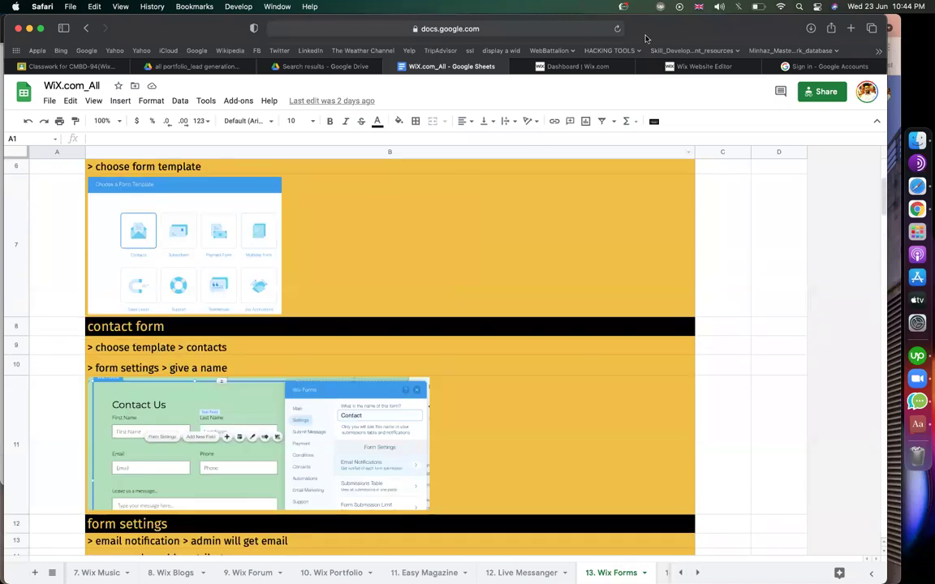
{"action": "left_click", "coordinate": [585, 67]}
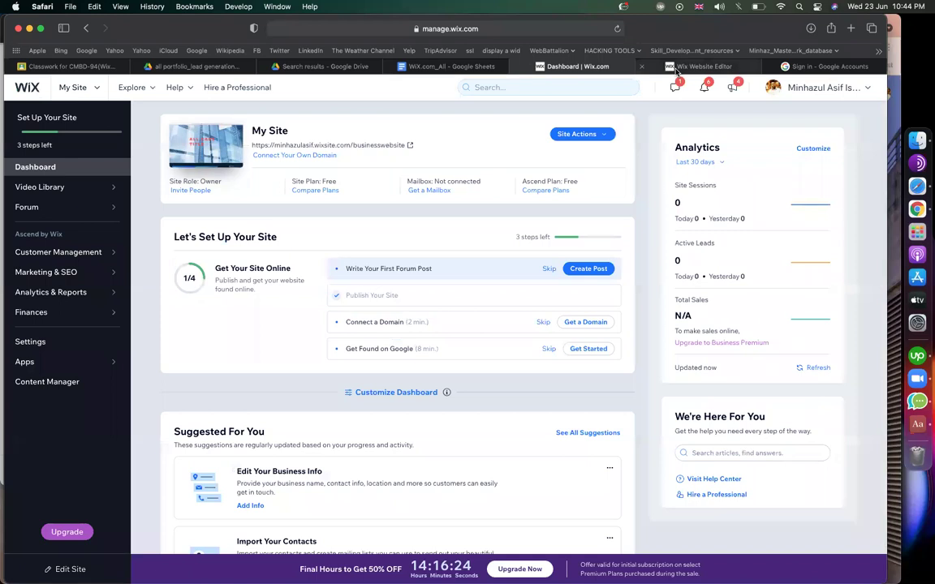
Compare the payment, multistep, donation, job application, feedback and Google Maps template categories.
{"action": "left_click", "coordinate": [676, 69]}
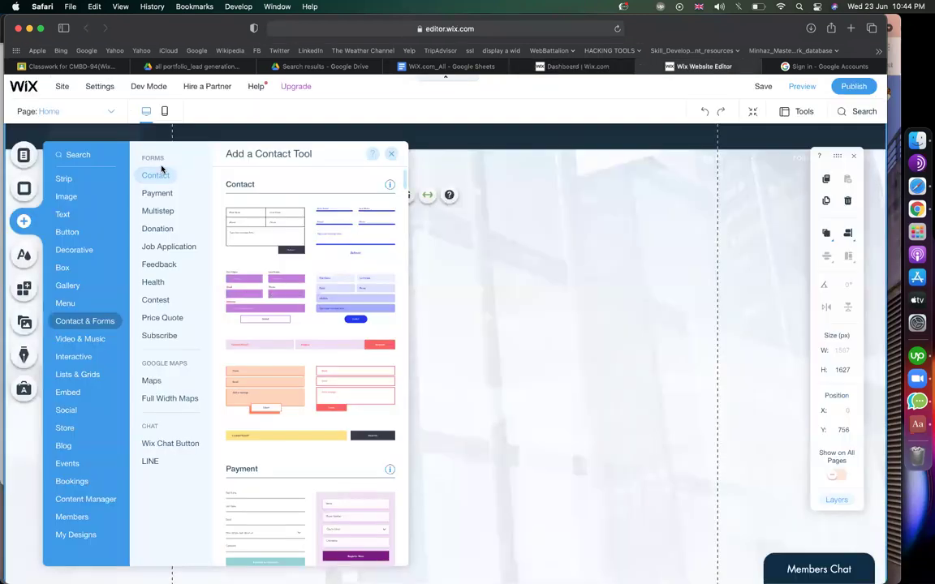
{"action": "left_click", "coordinate": [160, 195]}
{"action": "left_click", "coordinate": [160, 212]}
{"action": "left_click", "coordinate": [158, 229]}
{"action": "left_click", "coordinate": [166, 248]}
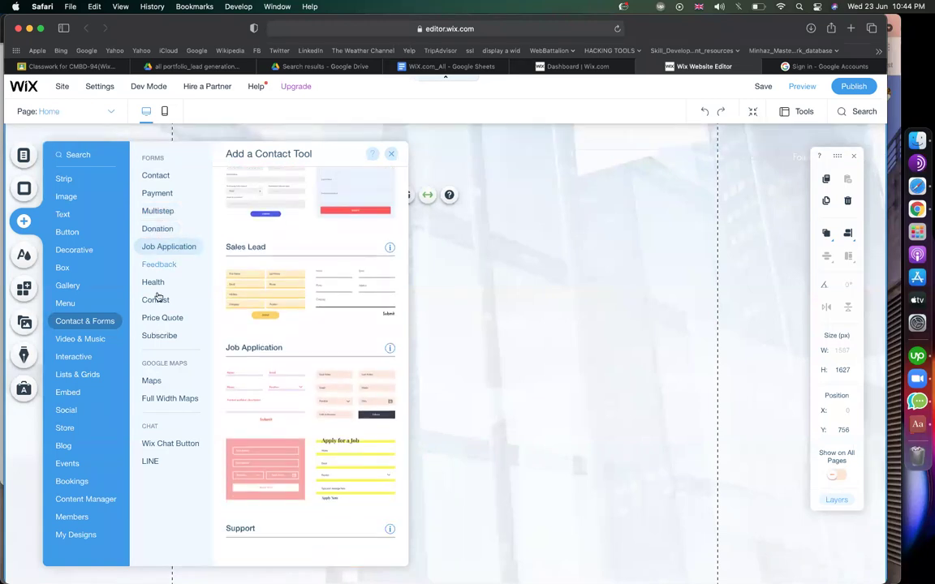
{"action": "left_click", "coordinate": [162, 266]}
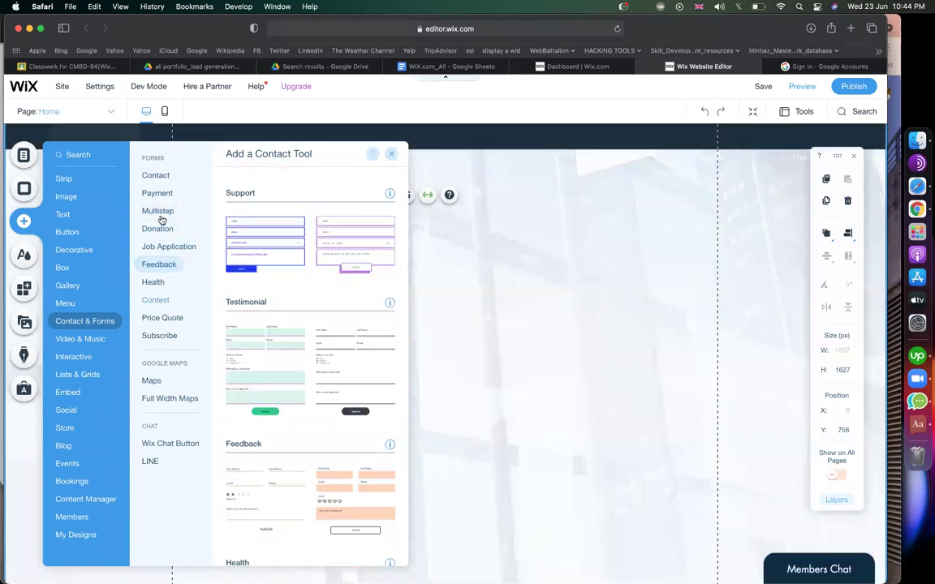
{"action": "left_click", "coordinate": [159, 210]}
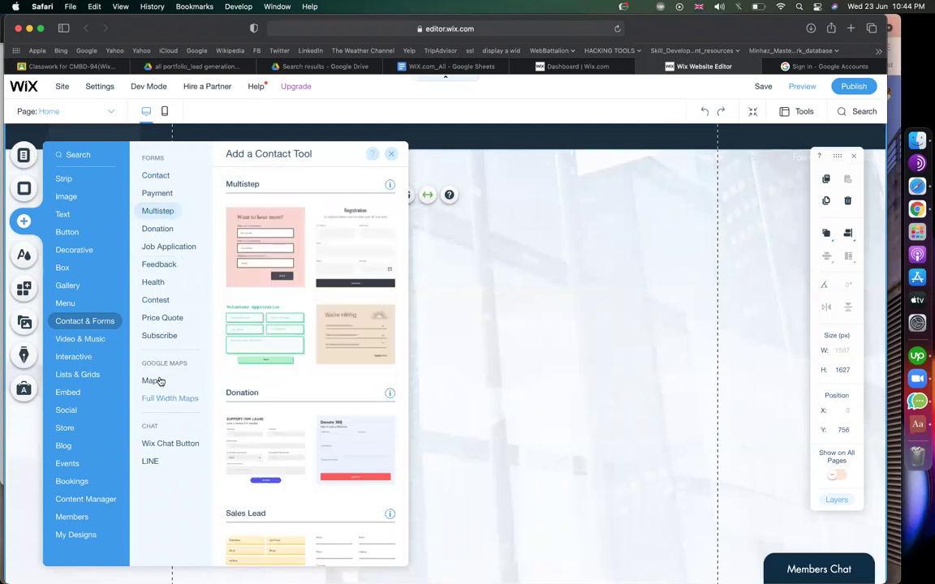
{"action": "left_click", "coordinate": [152, 380]}
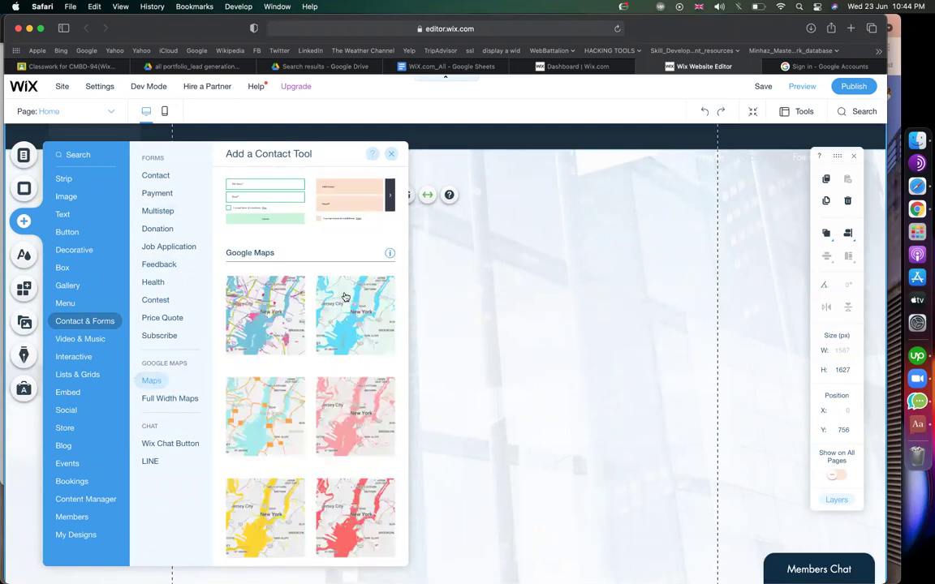
Add a Contact template form to the empty strip on the Home page.
{"action": "left_click", "coordinate": [167, 179]}
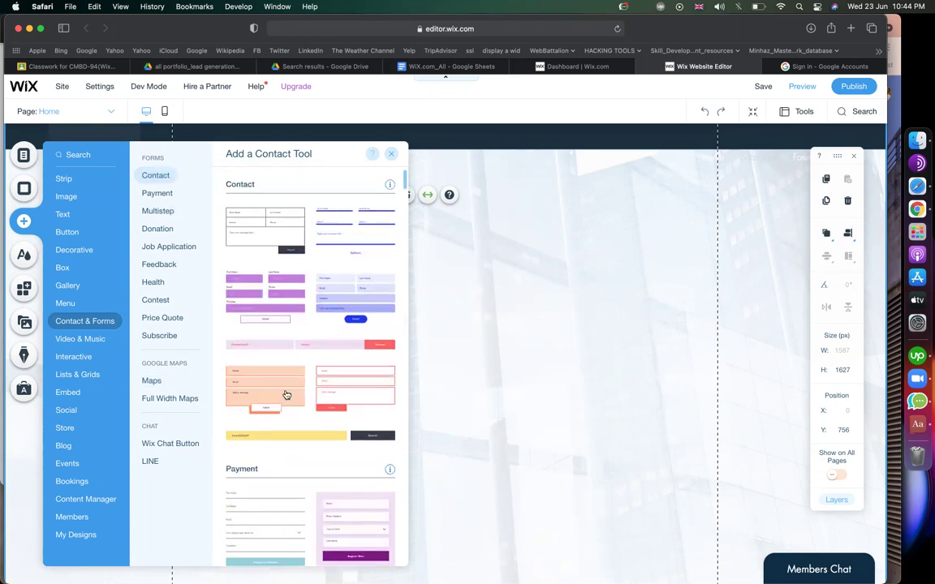
{"action": "scroll", "coordinate": [285, 392], "scroll_direction": "down", "scroll_amount": 4}
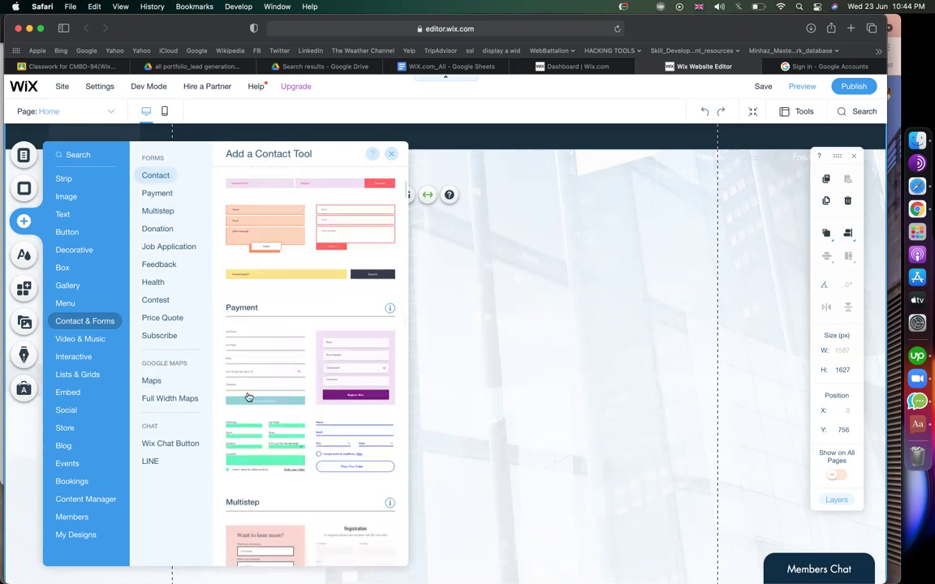
{"action": "scroll", "coordinate": [264, 342], "scroll_direction": "up", "scroll_amount": 4}
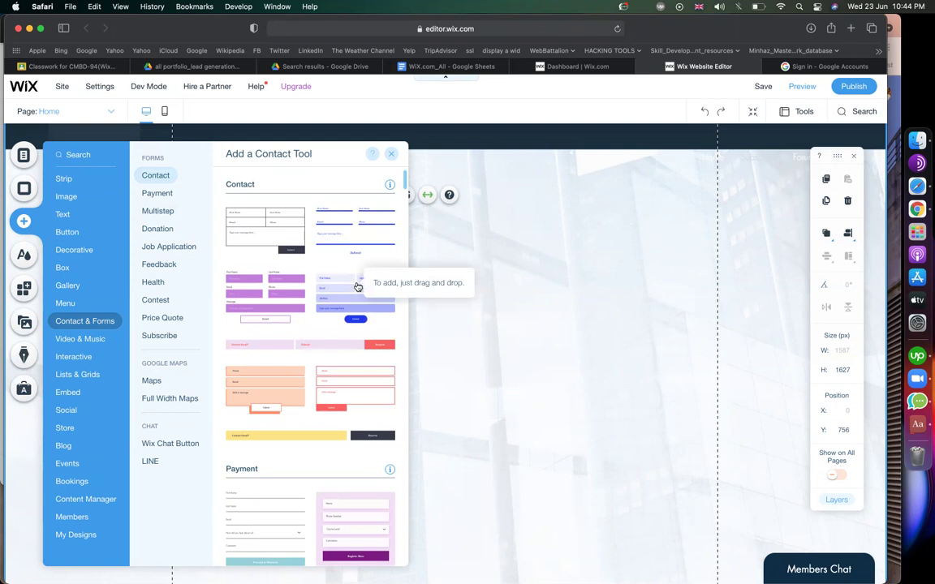
{"action": "left_click_drag", "start_coordinate": [348, 287], "coordinate": [514, 316]}
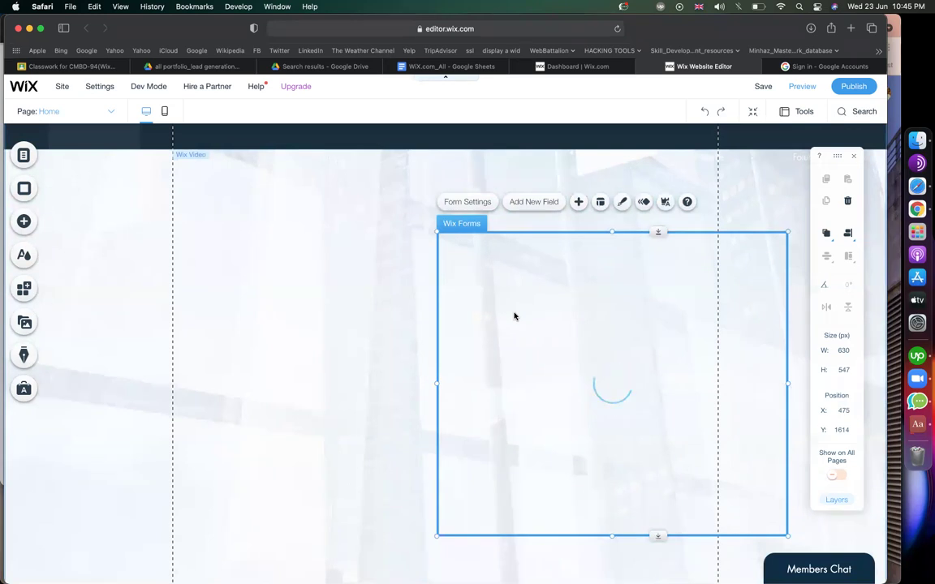
Move the Get in Touch form left to about X 207, Y 1608.
{"action": "key", "text": "Delete"}
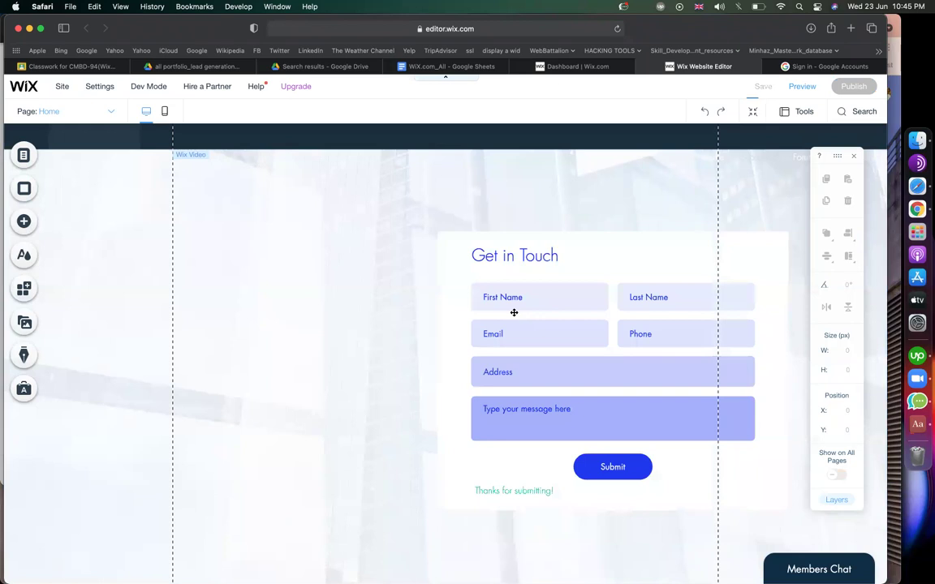
{"action": "left_click", "coordinate": [514, 312]}
{"action": "left_click_drag", "start_coordinate": [310, 259], "coordinate": [308, 262]}
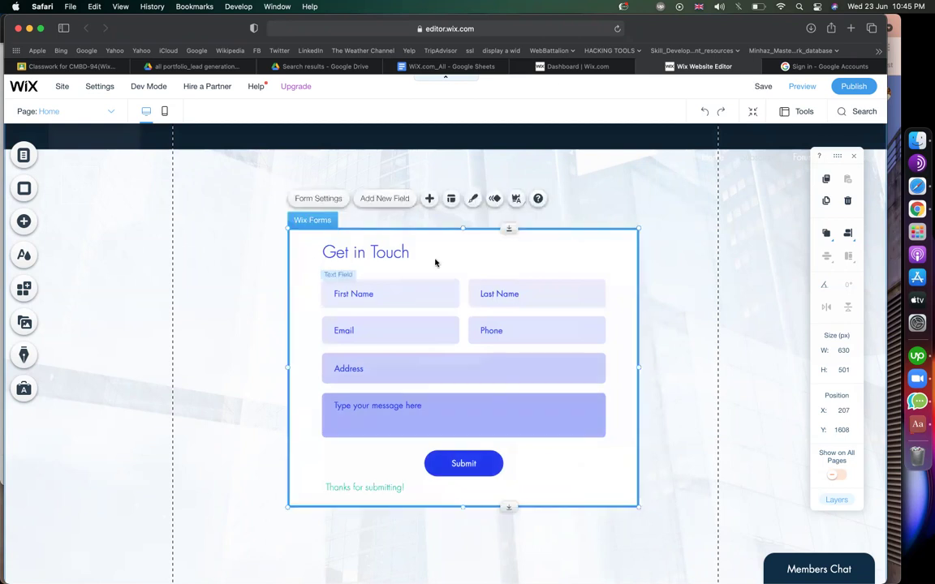
Read the form-settings, email notification and submit-message notes, then return to the dashboard.
{"action": "left_click", "coordinate": [443, 67]}
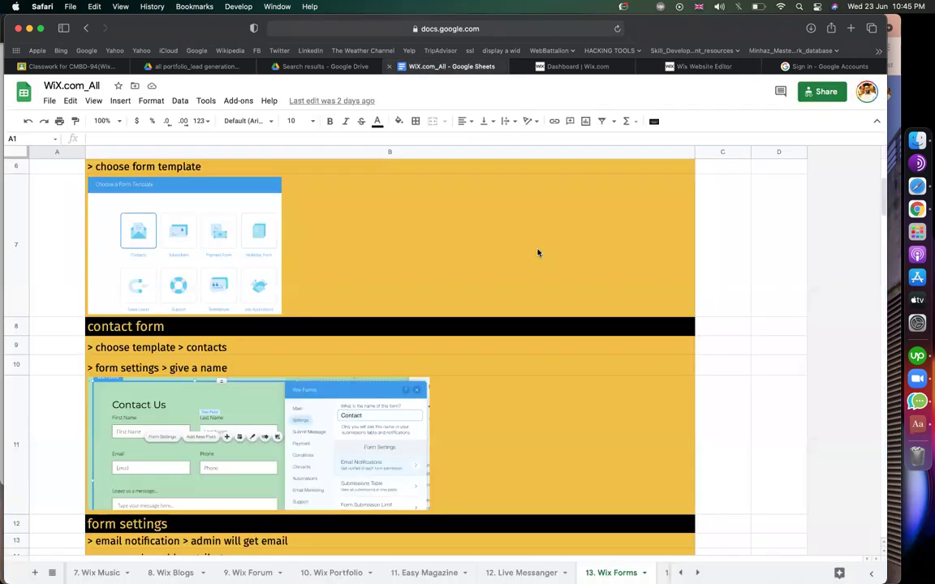
{"action": "scroll", "coordinate": [562, 273], "scroll_direction": "down", "scroll_amount": 2}
{"action": "scroll", "coordinate": [562, 274], "scroll_direction": "up", "scroll_amount": 2}
{"action": "scroll", "coordinate": [169, 353], "scroll_direction": "down", "scroll_amount": 4}
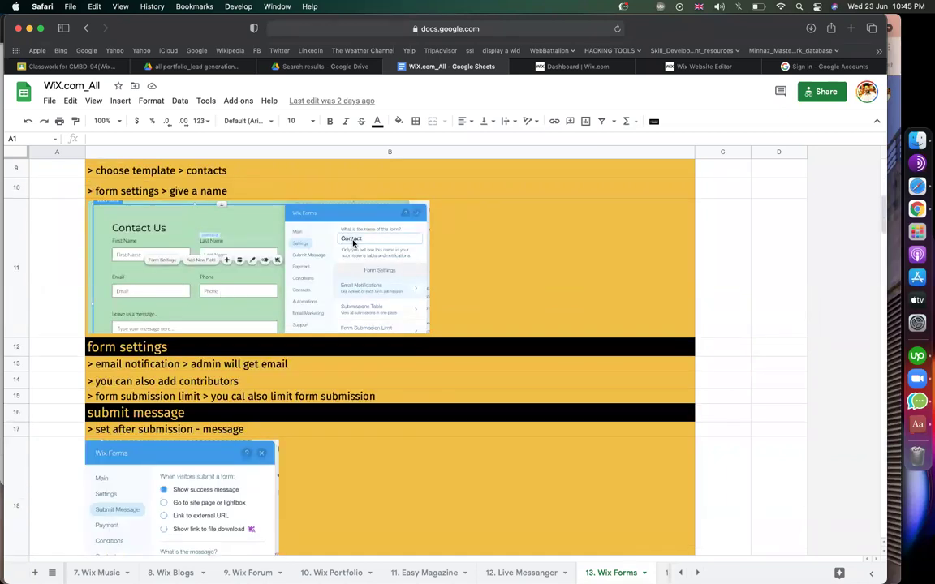
{"action": "scroll", "coordinate": [353, 242], "scroll_direction": "down", "scroll_amount": 1}
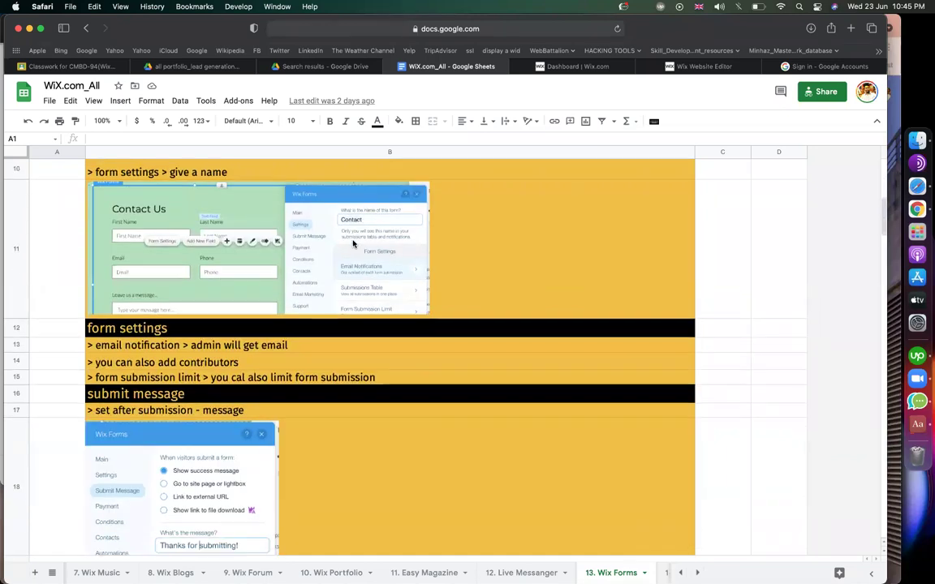
{"action": "left_click", "coordinate": [164, 346]}
{"action": "scroll", "coordinate": [292, 189], "scroll_direction": "down", "scroll_amount": 5}
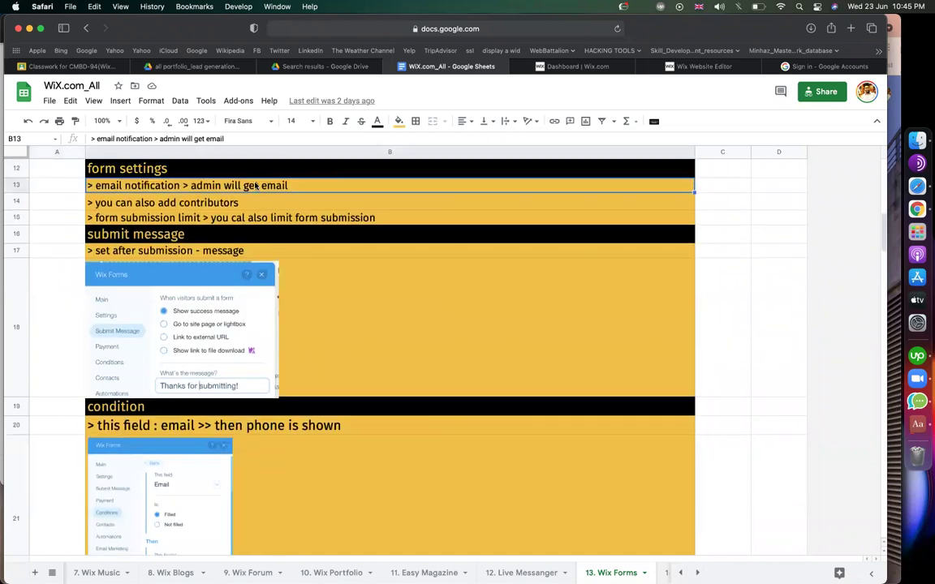
{"action": "left_click", "coordinate": [572, 66]}
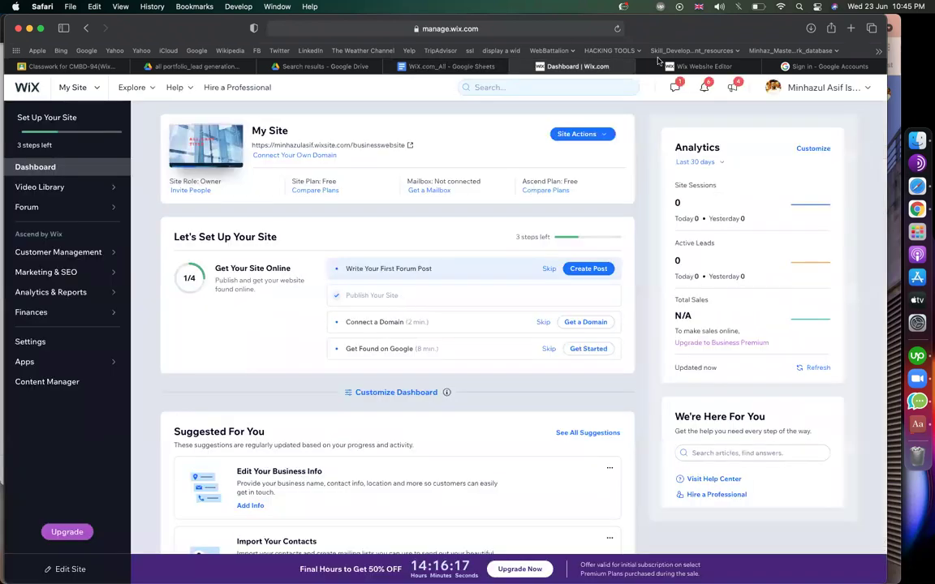
Change the form title from 'Get in Touch' to 'Contact Us', fixing the 'Conntact' typo.
{"action": "left_click_drag", "start_coordinate": [658, 65], "coordinate": [547, 65]}
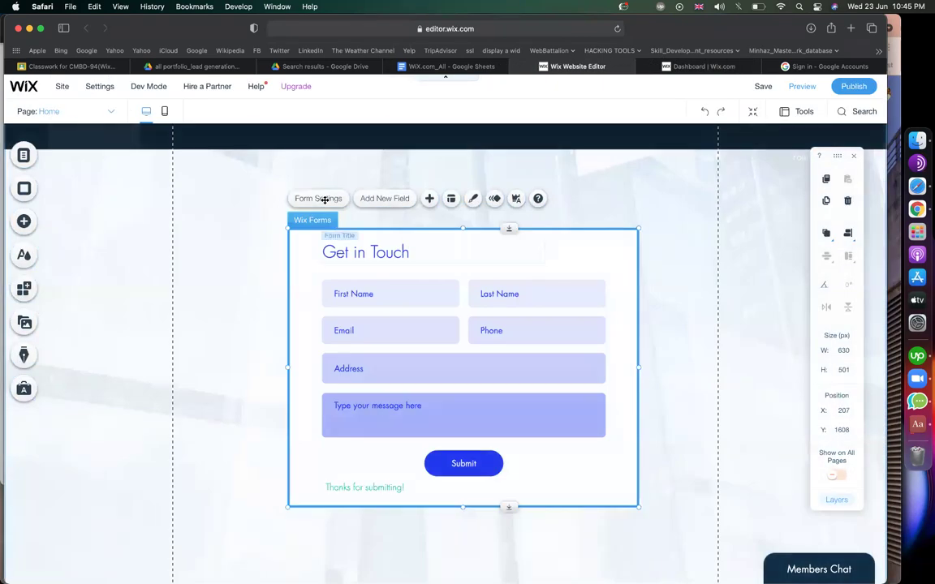
{"action": "left_click", "coordinate": [349, 253]}
{"action": "left_click", "coordinate": [341, 217]}
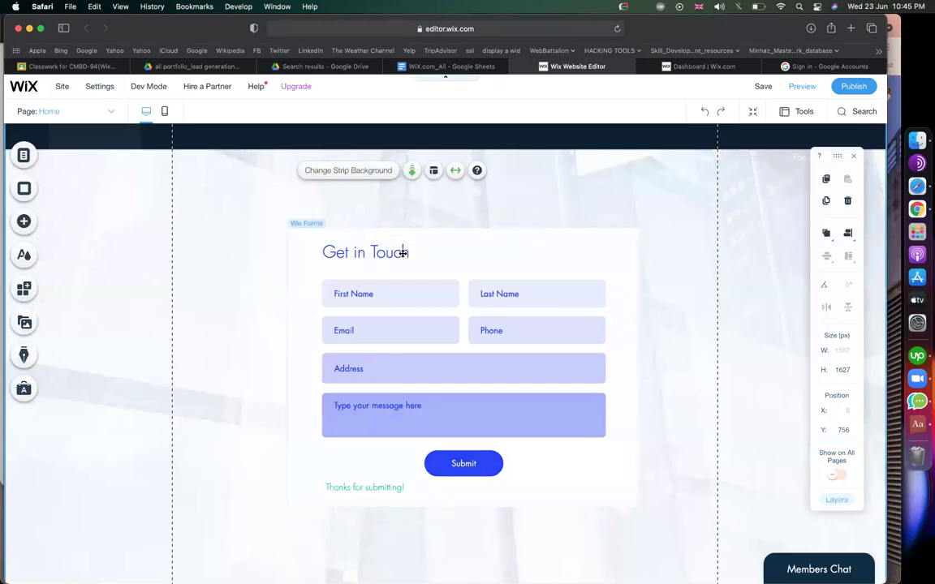
{"action": "left_click", "coordinate": [354, 253]}
{"action": "left_click", "coordinate": [355, 253]}
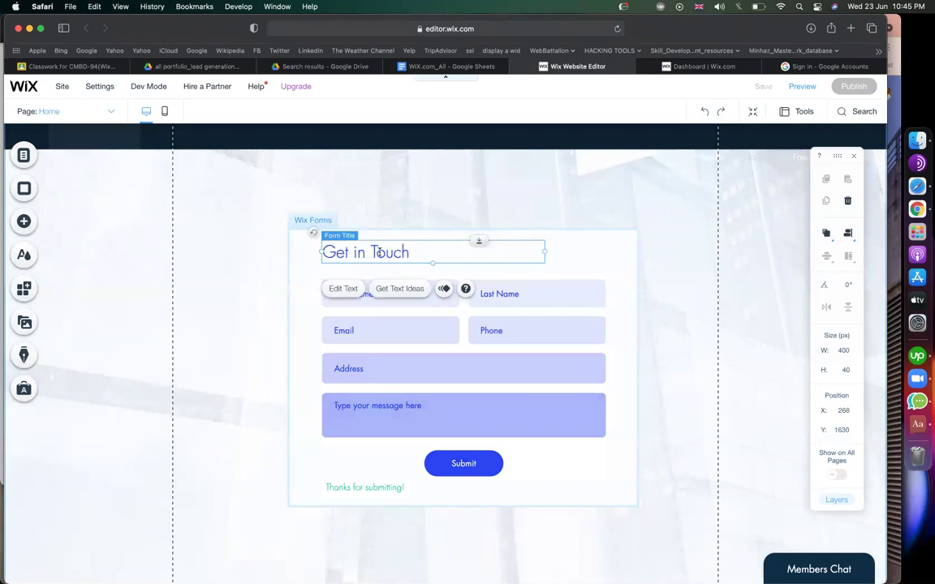
{"action": "double_click", "coordinate": [379, 253]}
{"action": "type", "text": "Co"}
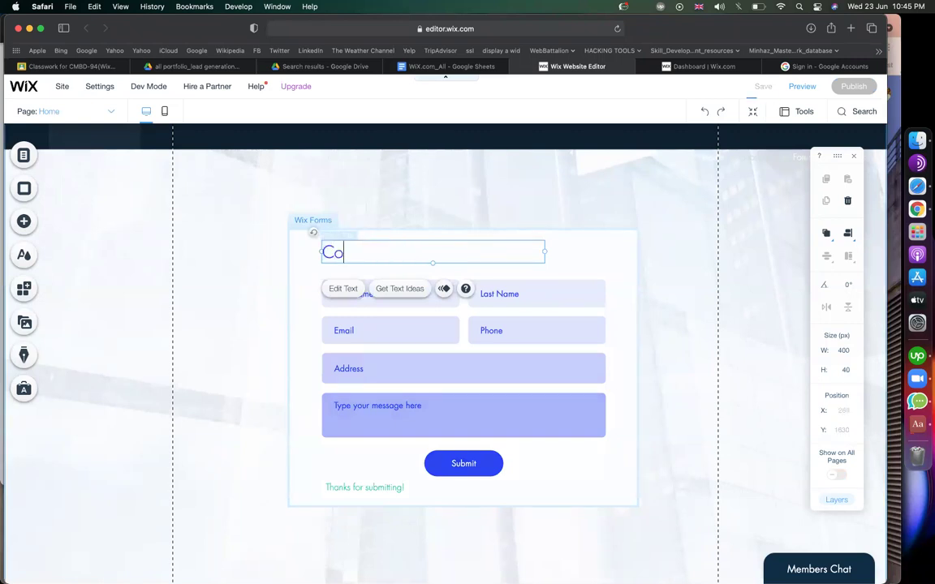
{"action": "type", "text": "nntact Us"}
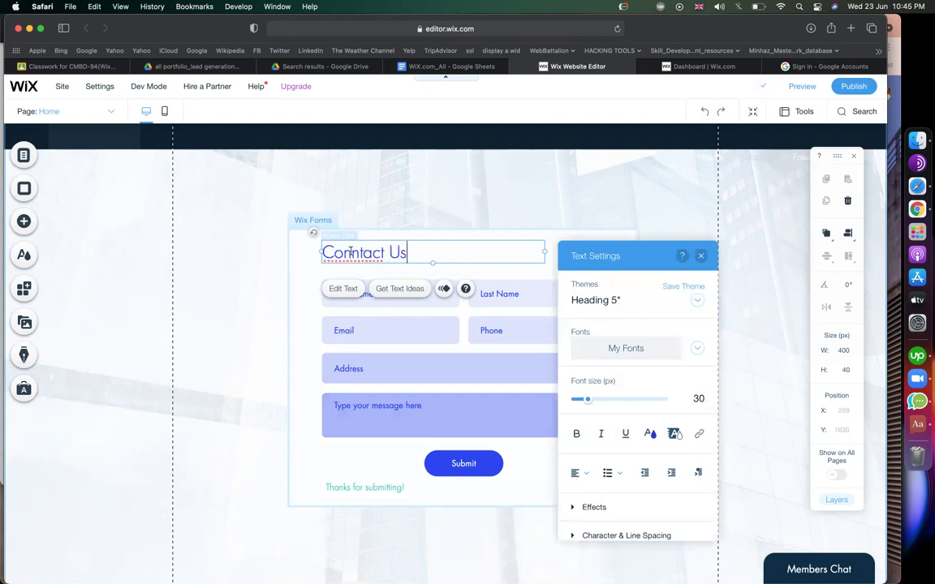
{"action": "key", "text": "Left"}
{"action": "key", "text": "Left"}
{"action": "key", "text": "Left"}
{"action": "key", "text": "Left"}
{"action": "key", "text": "Left"}
{"action": "key", "text": "Left"}
{"action": "key", "text": "Left"}
{"action": "key", "text": "BackSpace"}
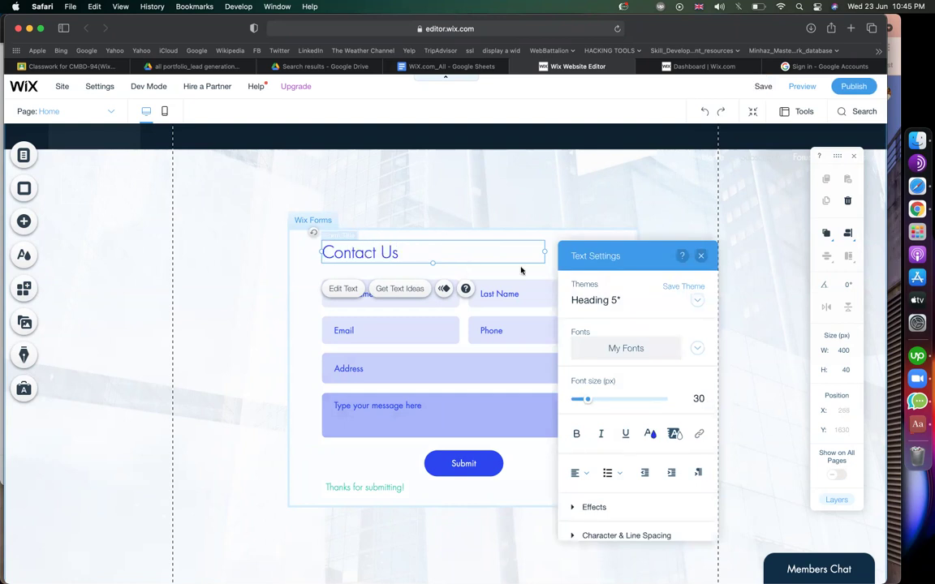
{"action": "key", "text": "Escape"}
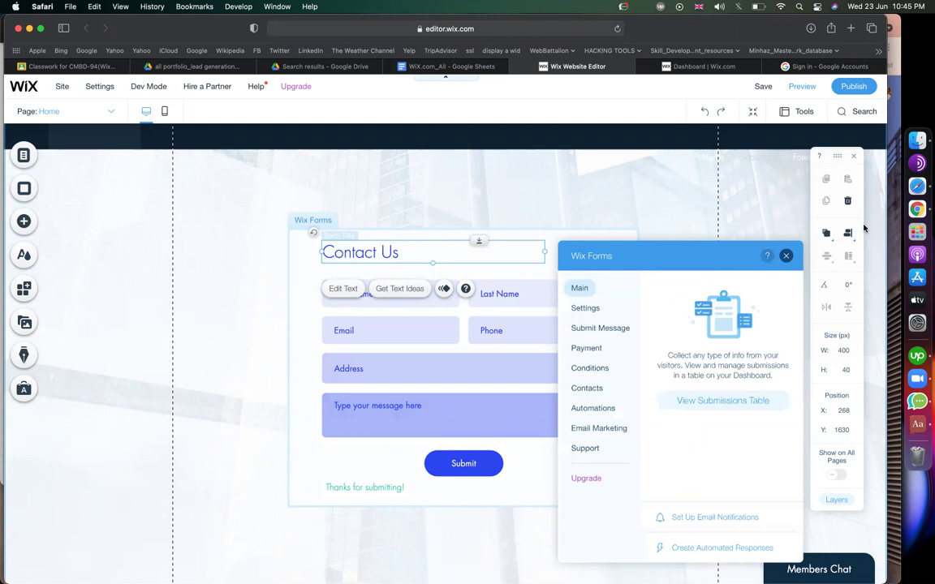
Name the form 'Contact form' in its settings and view its Email Notifications options.
{"action": "left_click", "coordinate": [787, 257]}
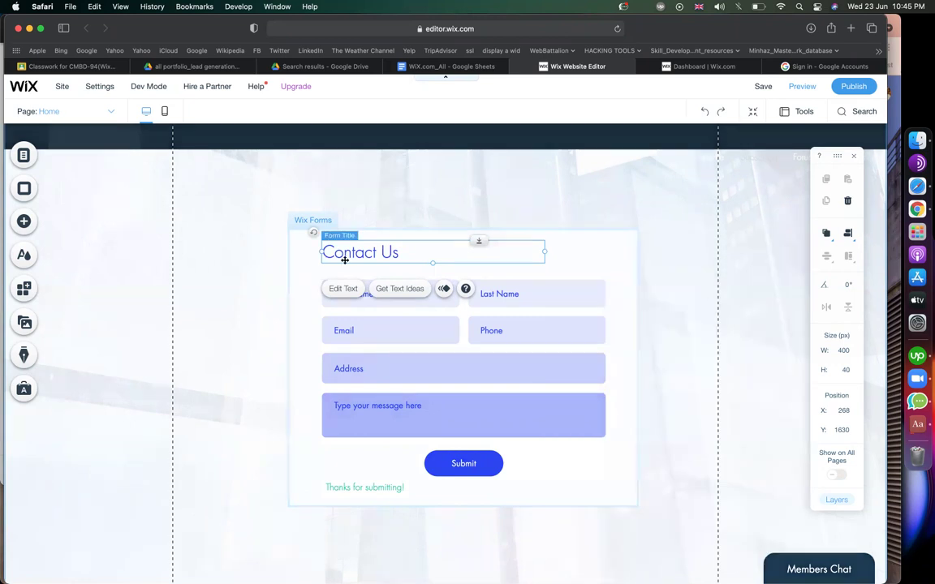
{"action": "left_click", "coordinate": [300, 257]}
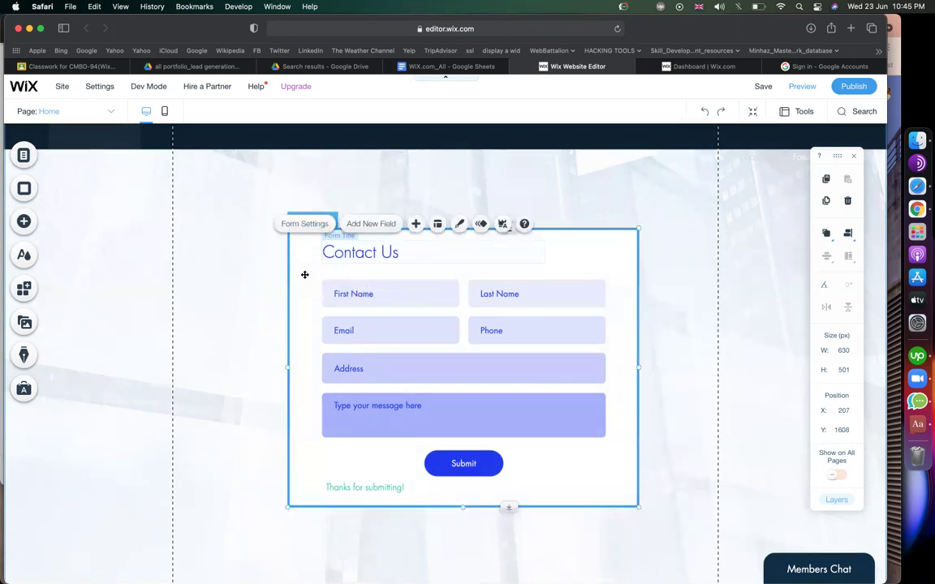
{"action": "left_click", "coordinate": [298, 226]}
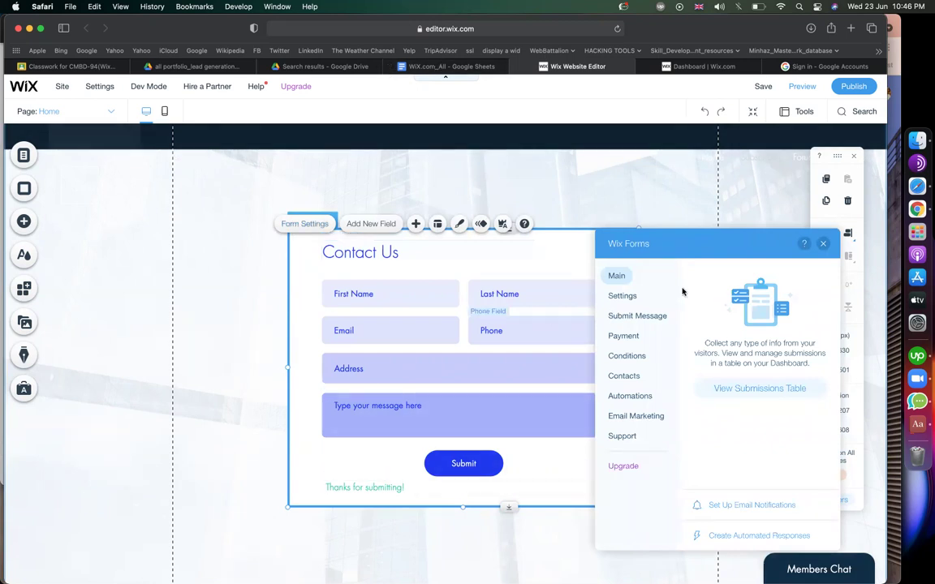
{"action": "left_click", "coordinate": [630, 297]}
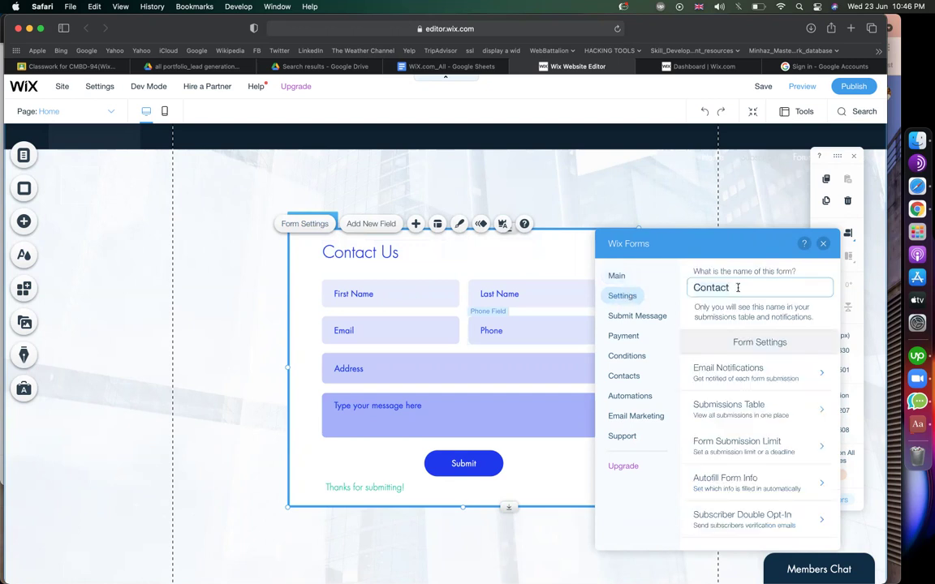
{"action": "type", "text": "orm"}
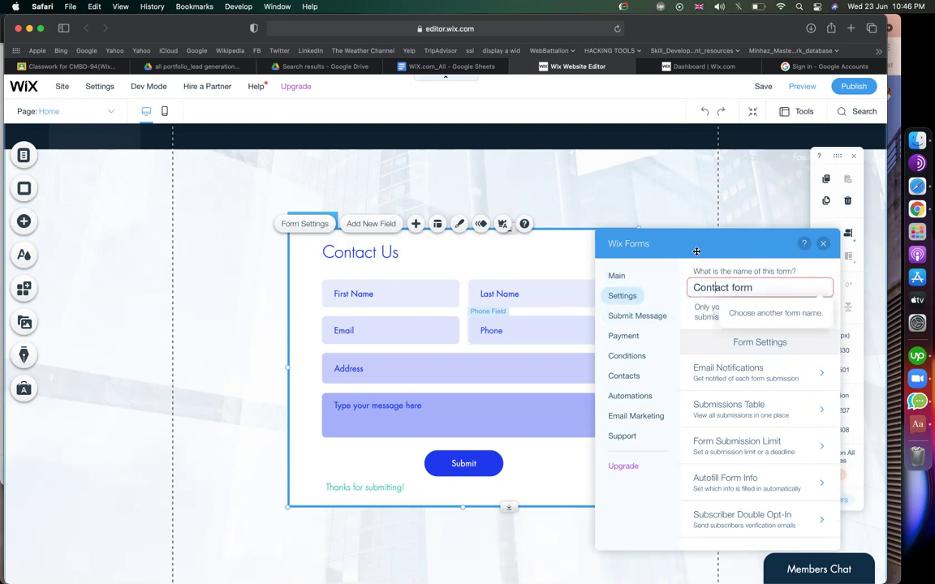
{"action": "left_click", "coordinate": [719, 357]}
{"action": "left_click", "coordinate": [721, 373]}
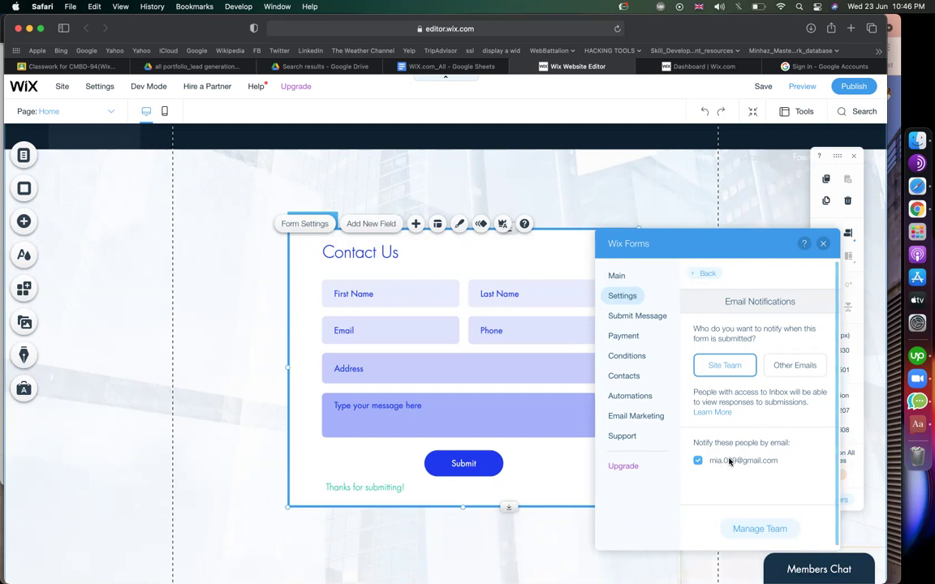
{"action": "scroll", "coordinate": [728, 461], "scroll_direction": "up", "scroll_amount": 5}
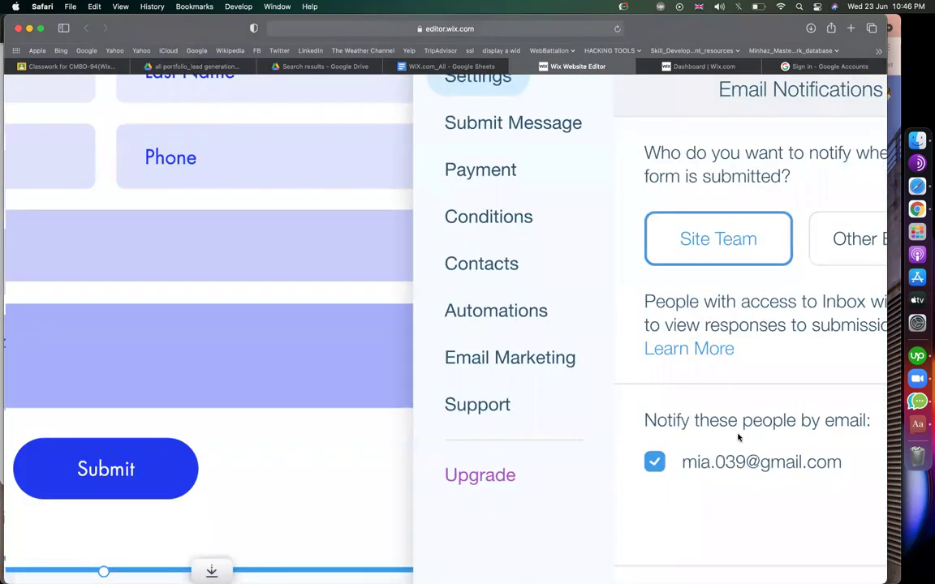
{"action": "scroll", "coordinate": [738, 438], "scroll_direction": "down", "scroll_amount": 5}
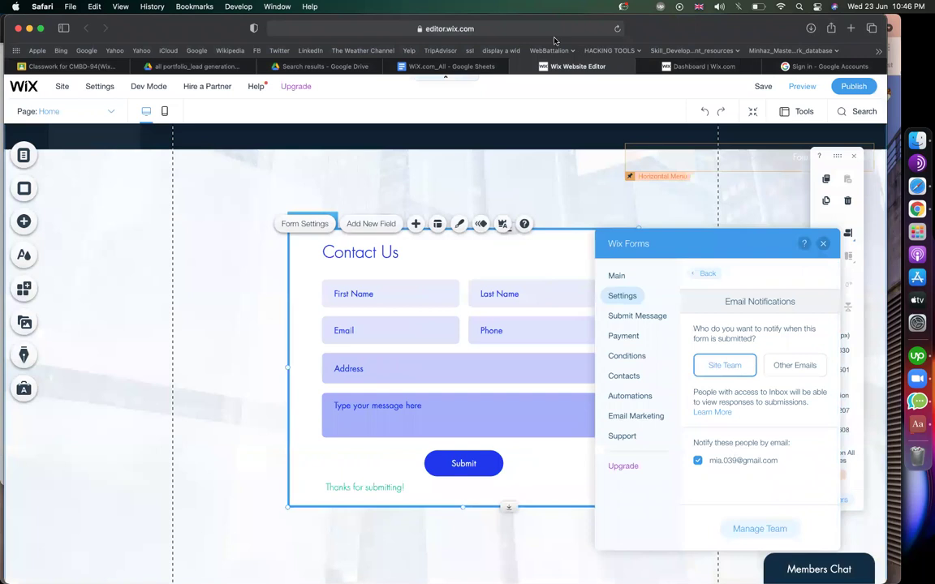
{"action": "left_click", "coordinate": [794, 365]}
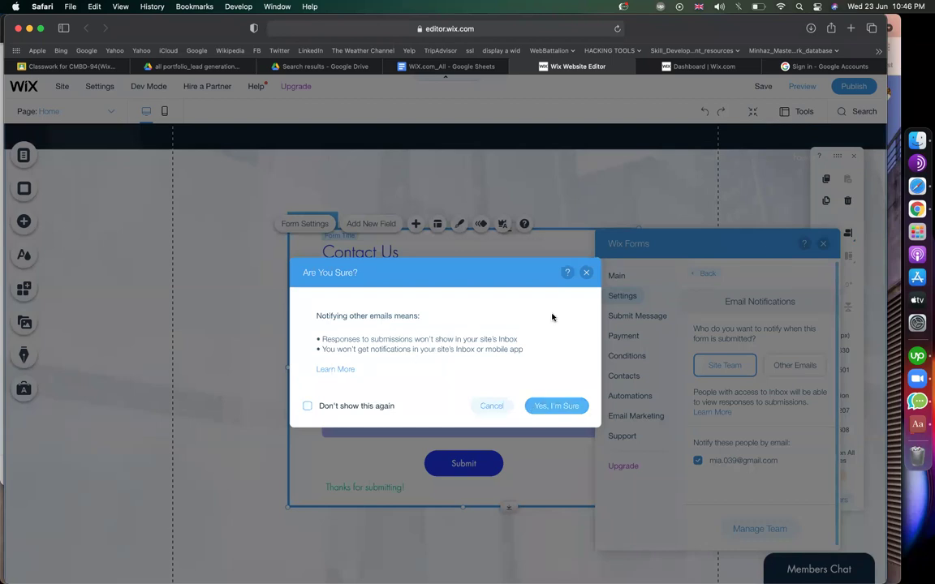
{"action": "left_click", "coordinate": [585, 274]}
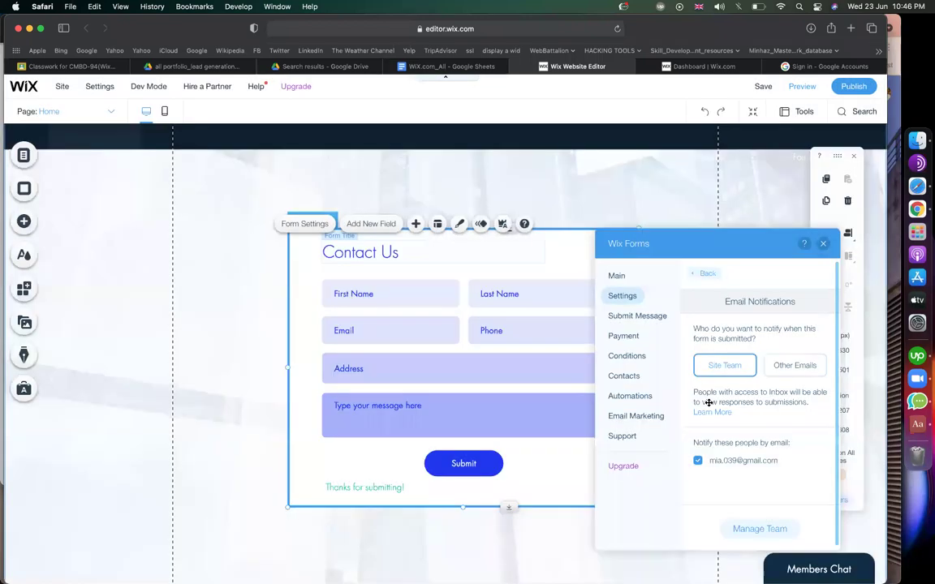
{"action": "left_click", "coordinate": [732, 528]}
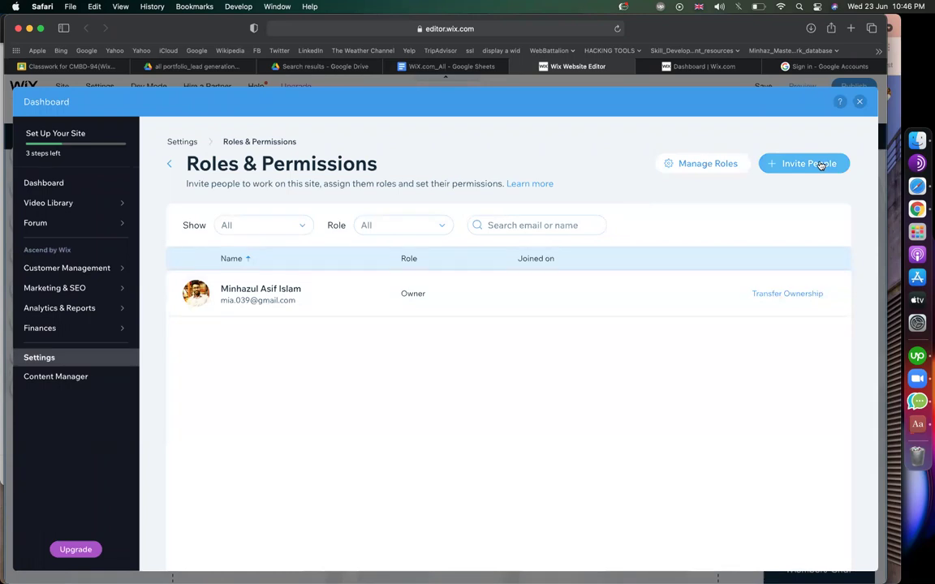
{"action": "left_click", "coordinate": [861, 104]}
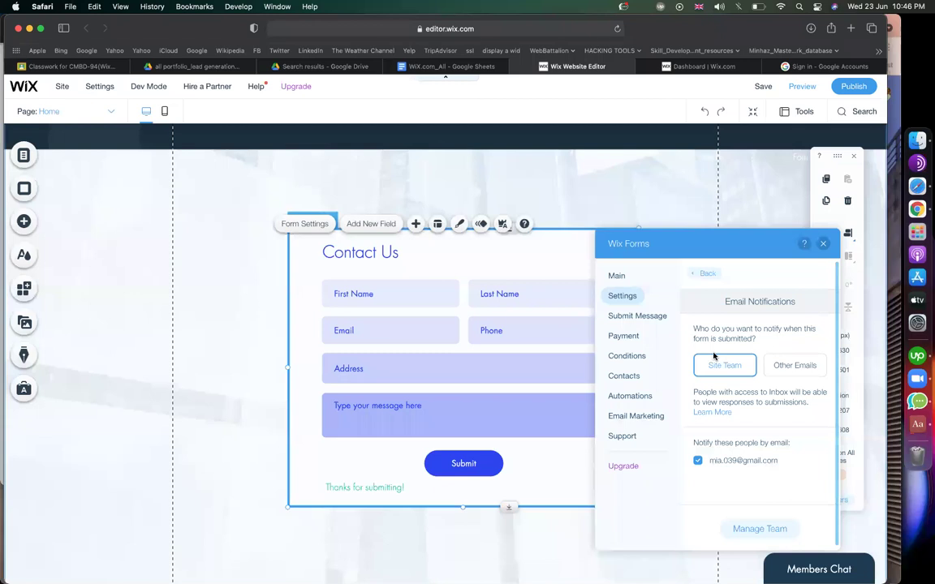
{"action": "left_click", "coordinate": [626, 317]}
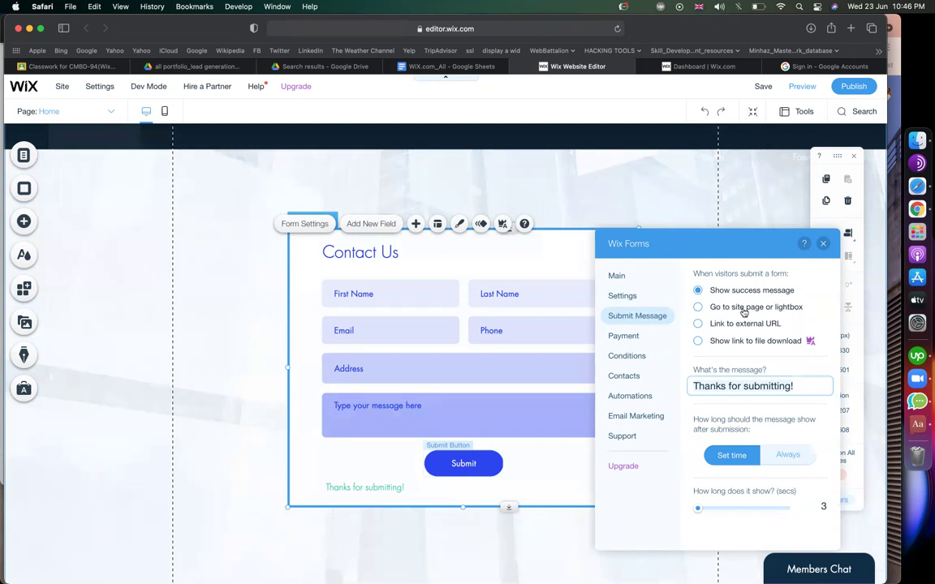
Choose Link to external URL as the Contact Us form's after-submission action.
{"action": "left_click", "coordinate": [700, 325]}
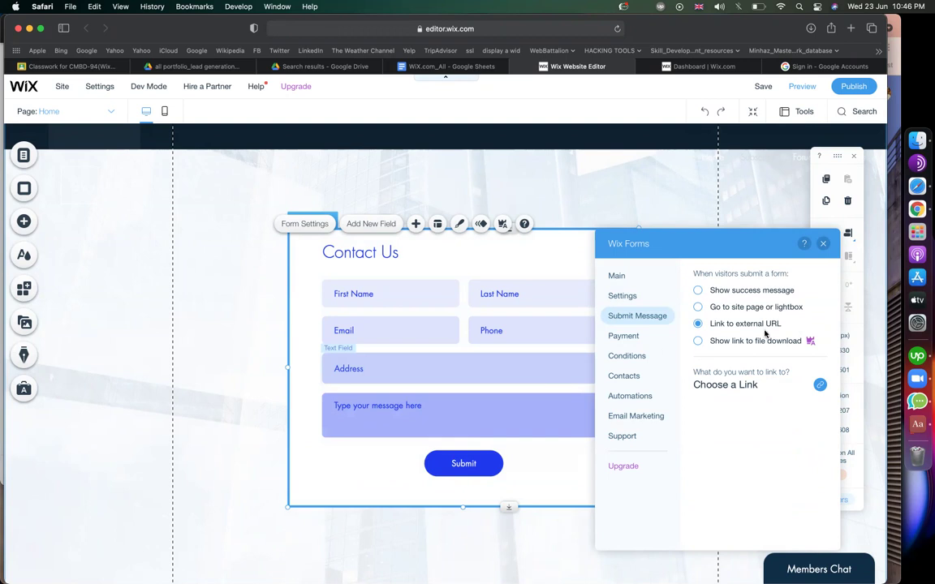
Set the form's after-submit destination to the site's Profile page.
{"action": "left_click", "coordinate": [808, 395]}
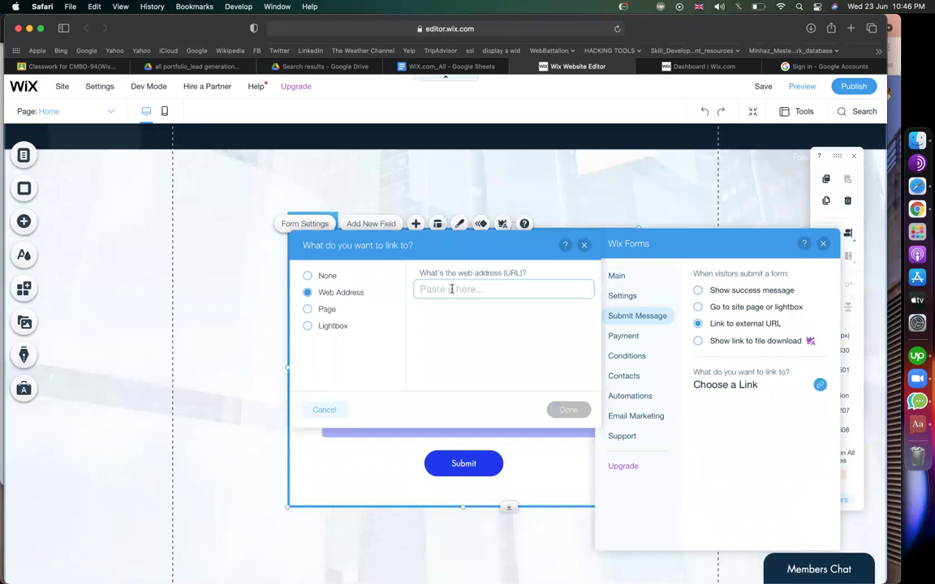
{"action": "left_click", "coordinate": [307, 309]}
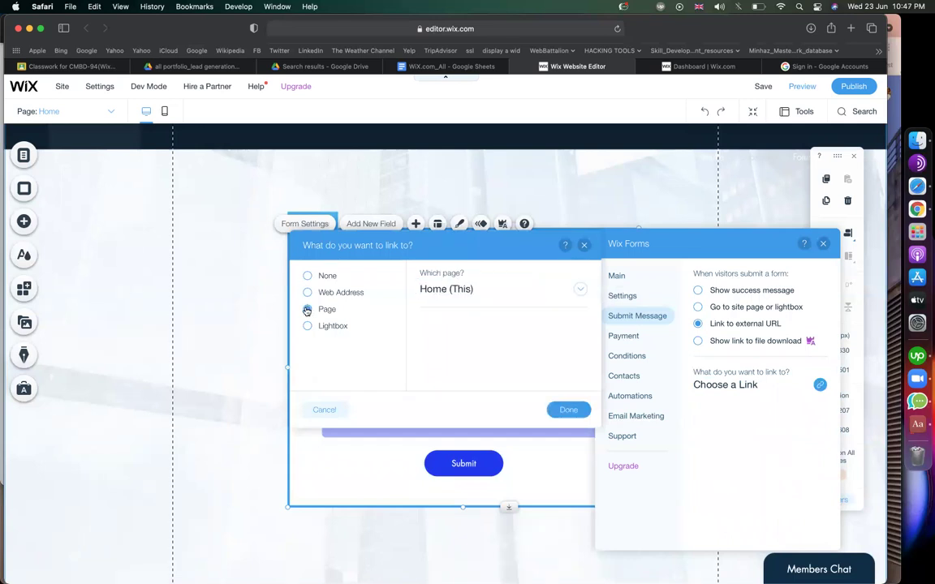
{"action": "left_click", "coordinate": [307, 294]}
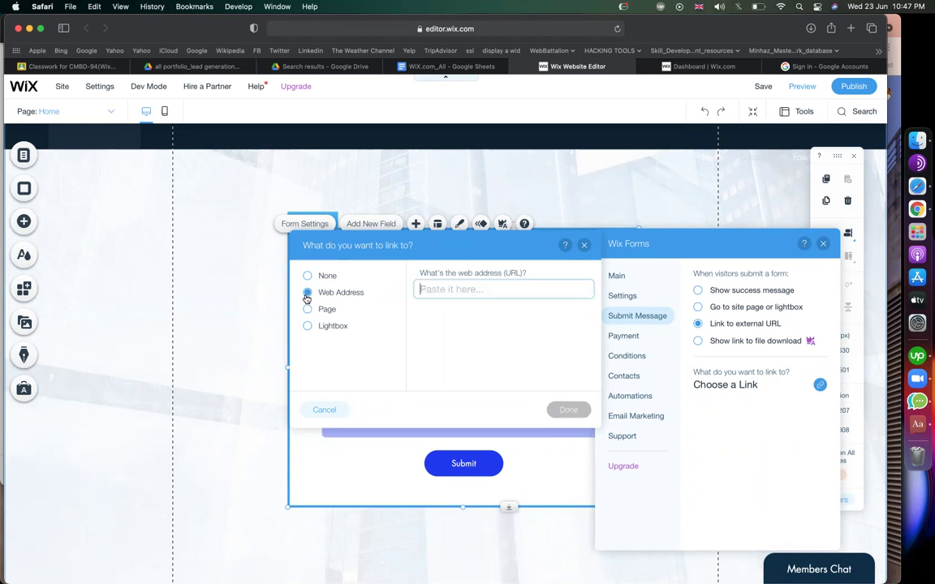
{"action": "left_click", "coordinate": [306, 310]}
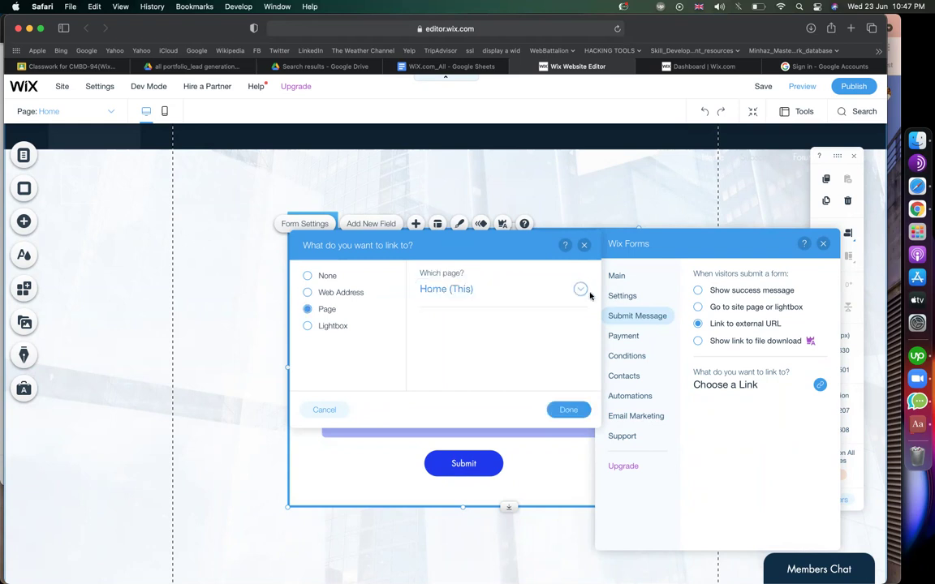
{"action": "left_click", "coordinate": [579, 290]}
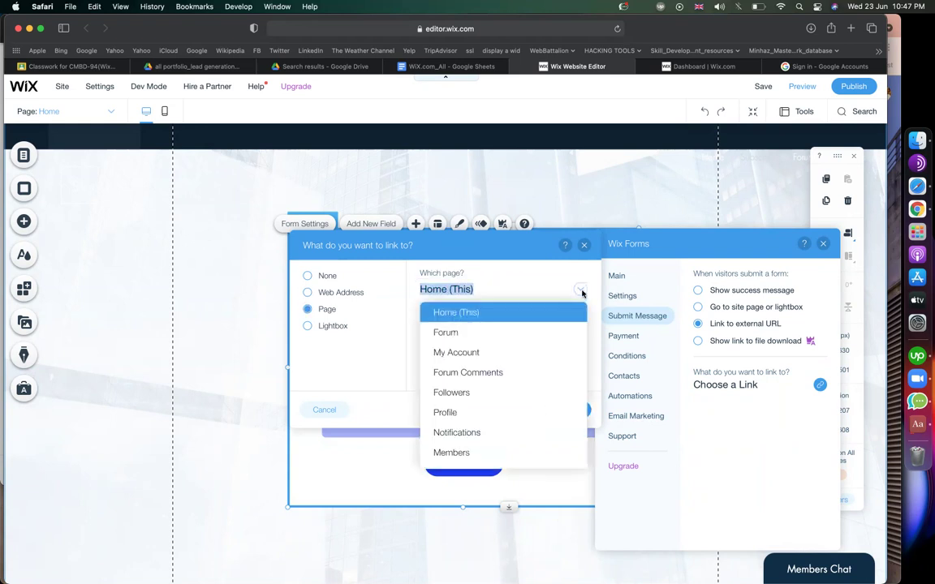
{"action": "scroll", "coordinate": [495, 401], "scroll_direction": "down", "scroll_amount": 1}
{"action": "left_click", "coordinate": [487, 406]}
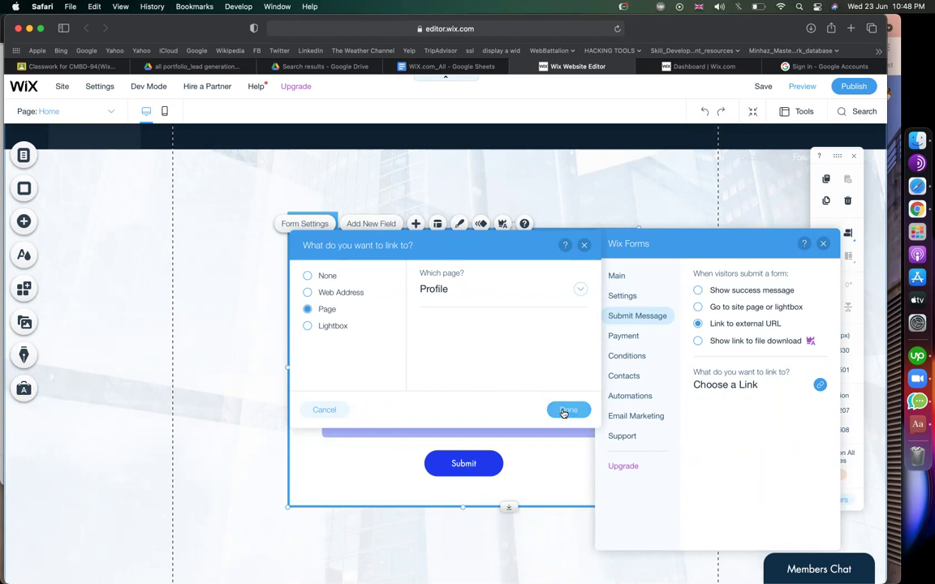
{"action": "left_click", "coordinate": [566, 409]}
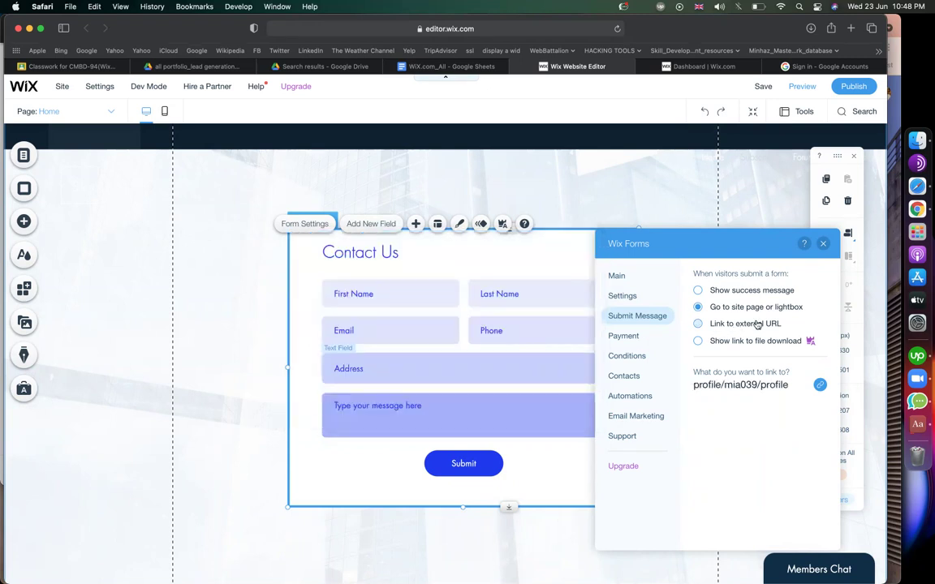
Switch to a success message reading 'Thanks for Contacting Us! We will reach you via mail.'.
{"action": "left_click", "coordinate": [725, 293]}
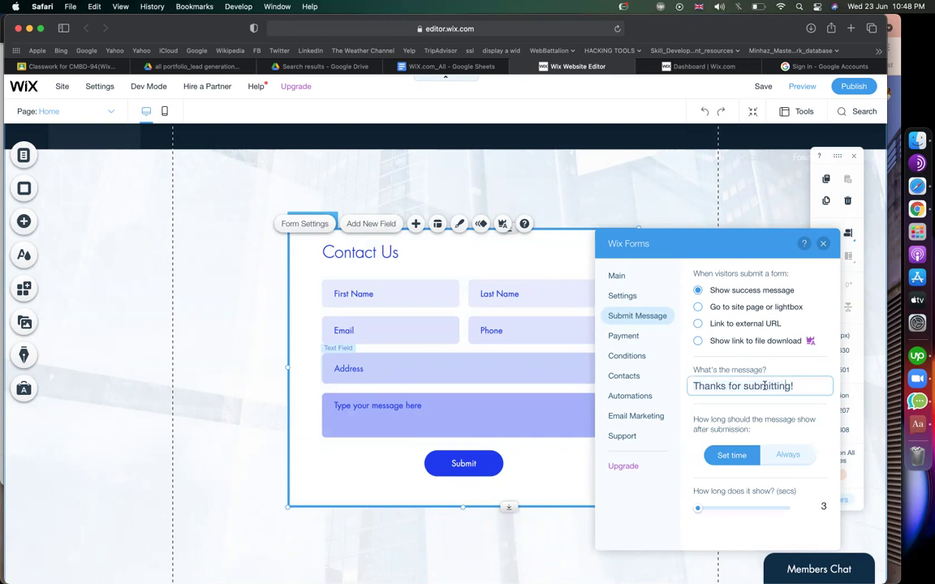
{"action": "key", "text": "BackSpace"}
{"action": "key", "text": "BackSpace"}
{"action": "key", "text": "BackSpace"}
{"action": "key", "text": "BackSpace"}
{"action": "key", "text": "BackSpace"}
{"action": "key", "text": "BackSpace"}
{"action": "key", "text": "BackSpace"}
{"action": "key", "text": "BackSpace"}
{"action": "key", "text": "BackSpace"}
{"action": "key", "text": "BackSpace"}
{"action": "key", "text": "BackSpace"}
{"action": "type", "text": "Contacting U!"}
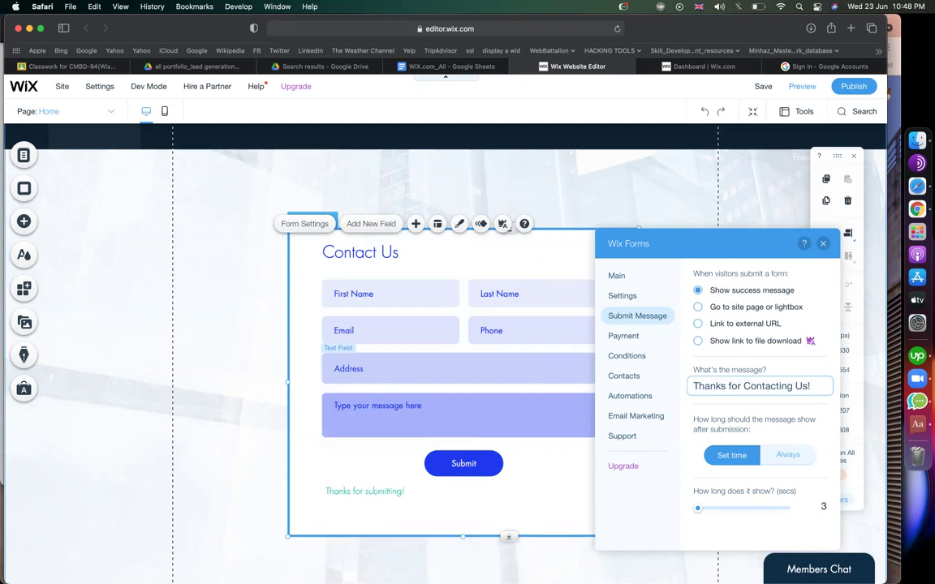
{"action": "type", "text": " We will r"}
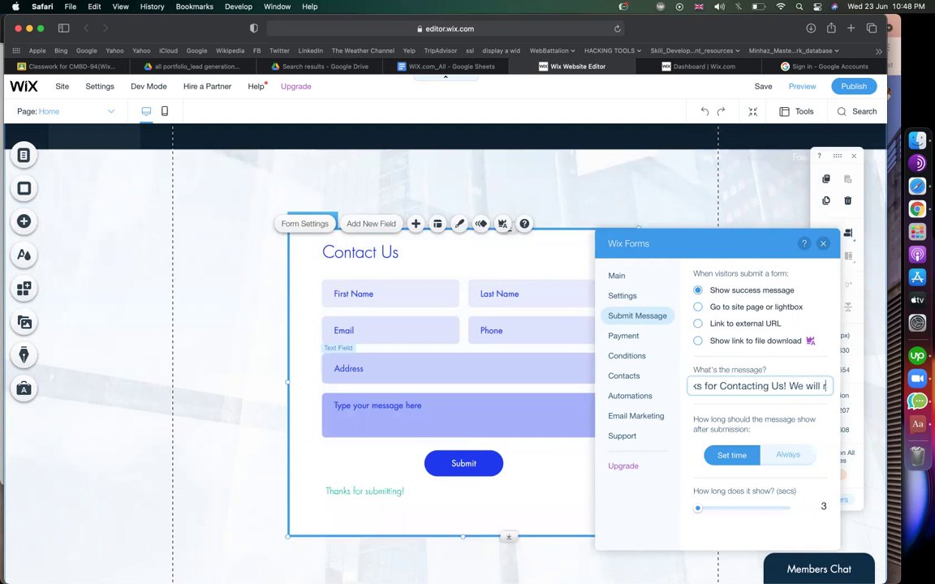
{"action": "type", "text": "each y"}
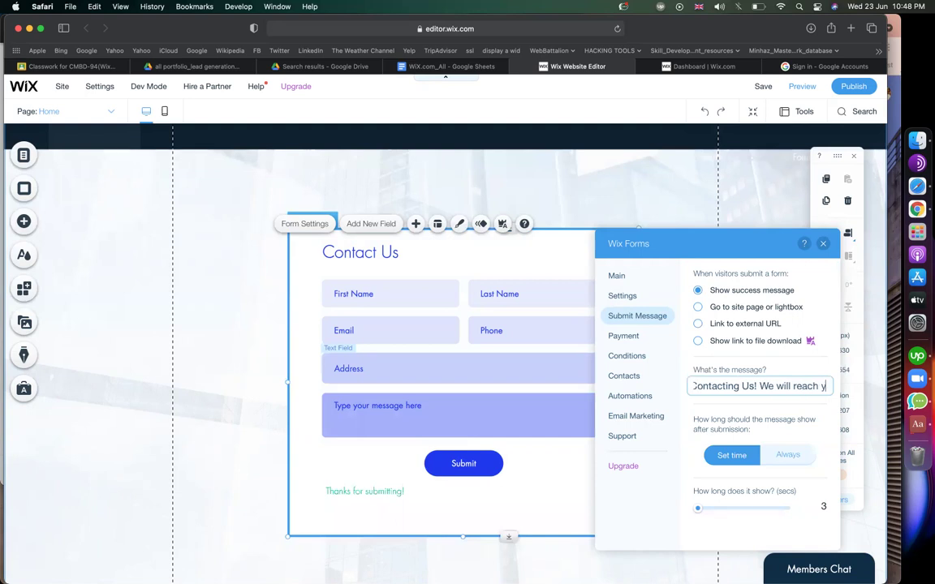
{"action": "type", "text": "ou via mail."}
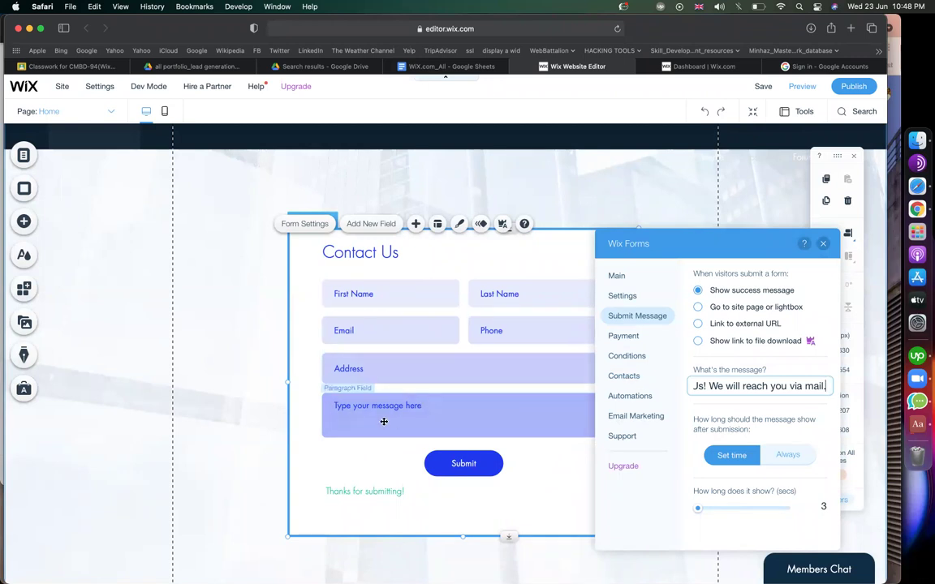
Review the Contacts settings, which save 5 of 6 form fields to the Contact List.
{"action": "left_click", "coordinate": [626, 376]}
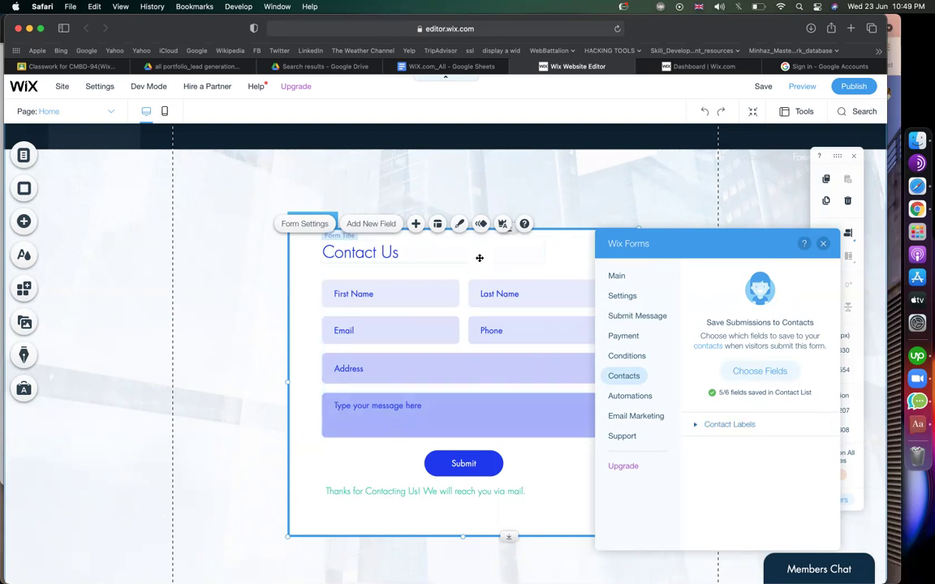
{"action": "scroll", "coordinate": [216, 254], "scroll_direction": "up", "scroll_amount": 4}
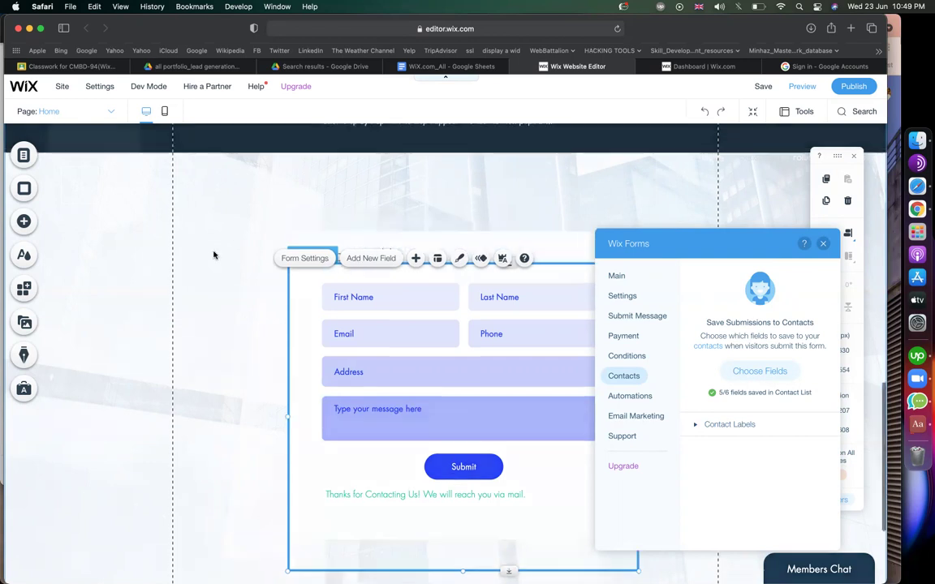
{"action": "scroll", "coordinate": [214, 255], "scroll_direction": "up", "scroll_amount": 3}
{"action": "scroll", "coordinate": [213, 255], "scroll_direction": "down", "scroll_amount": 9}
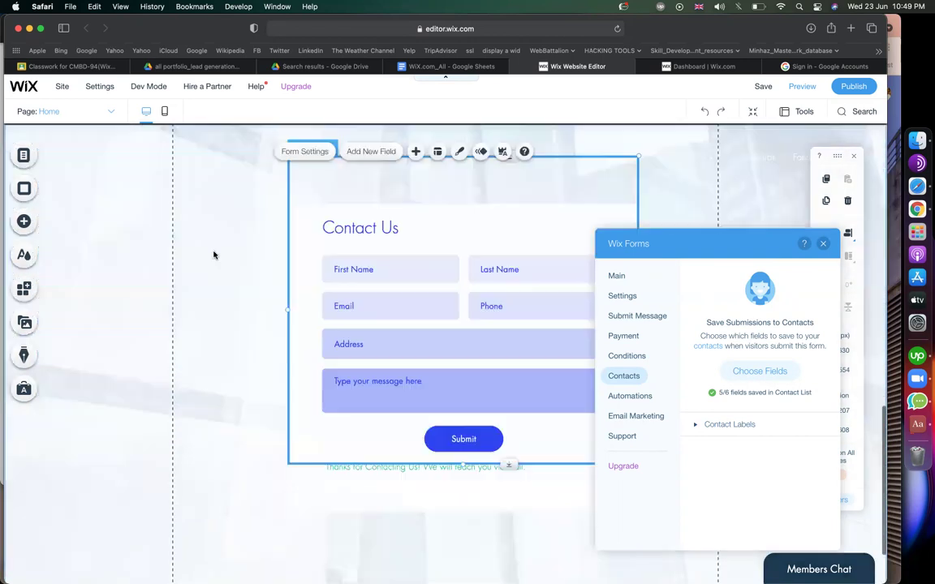
{"action": "scroll", "coordinate": [214, 255], "scroll_direction": "up", "scroll_amount": 2}
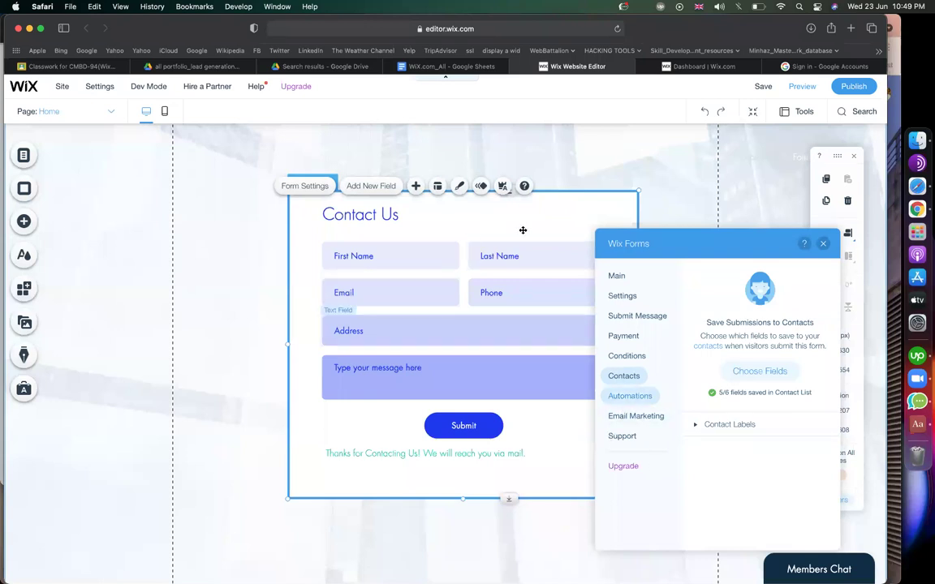
{"action": "left_click", "coordinate": [646, 397]}
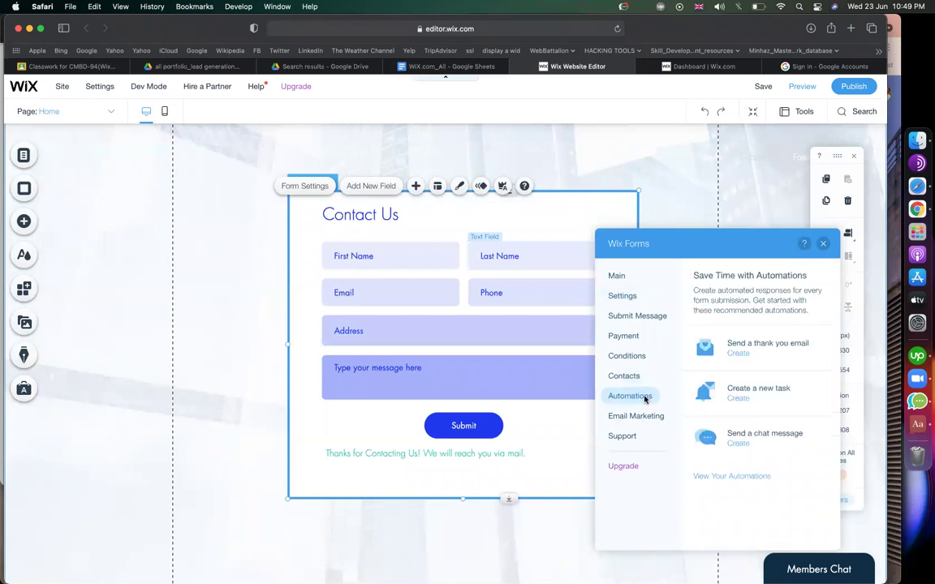
Create a 'Send a thank you email' automation for form submissions.
{"action": "left_click", "coordinate": [738, 355]}
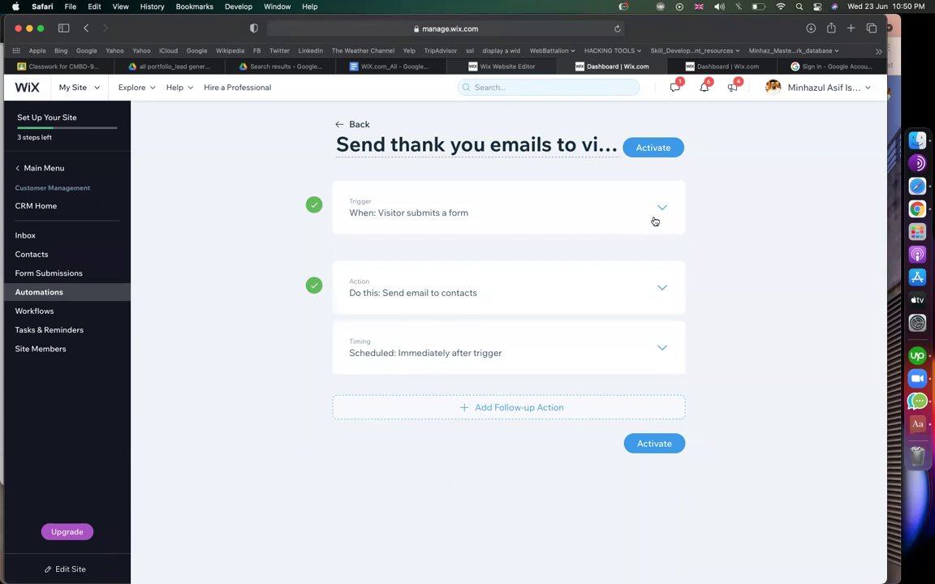
Review the email action, activate the thank-you email automation and return to the editor.
{"action": "left_click", "coordinate": [662, 291]}
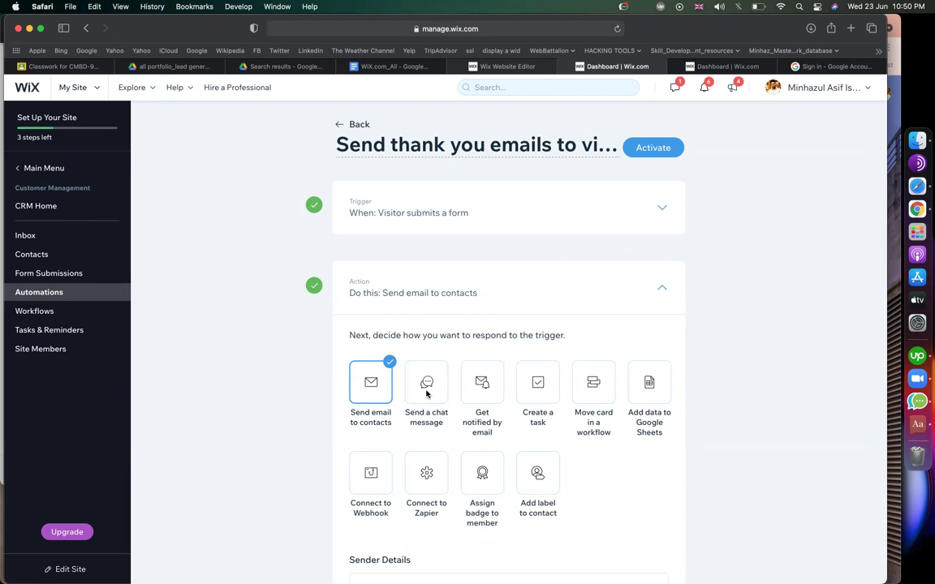
{"action": "left_click", "coordinate": [661, 290]}
{"action": "left_click", "coordinate": [664, 213]}
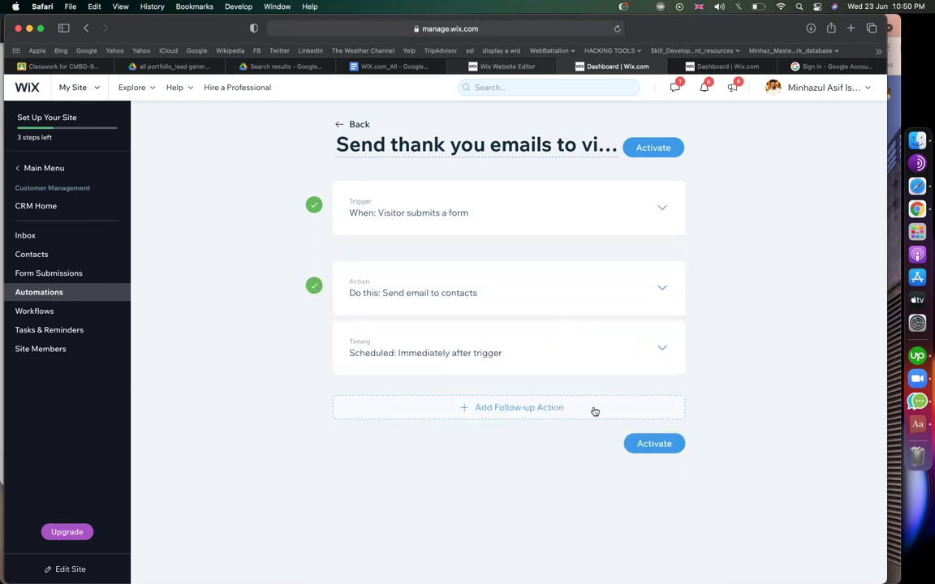
{"action": "left_click", "coordinate": [663, 445]}
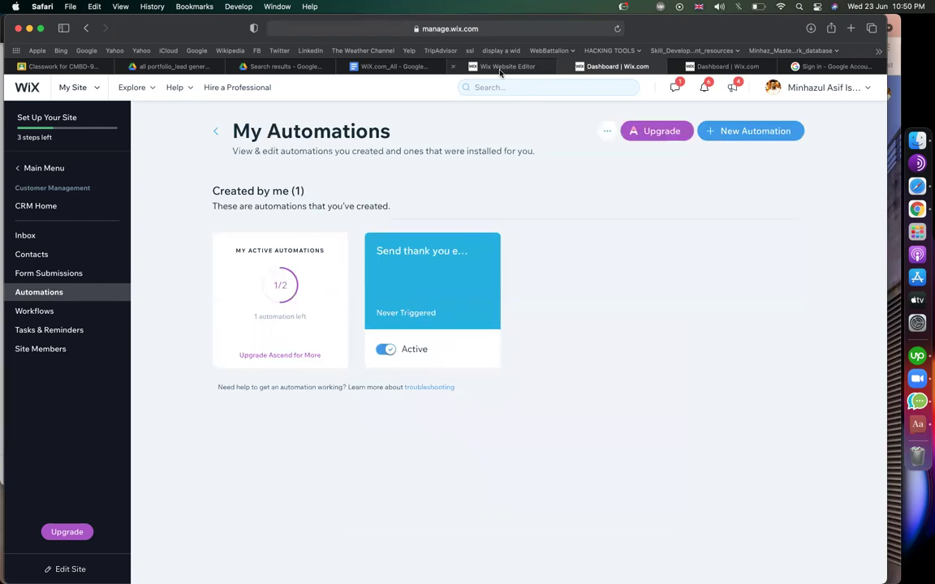
{"action": "left_click", "coordinate": [501, 69]}
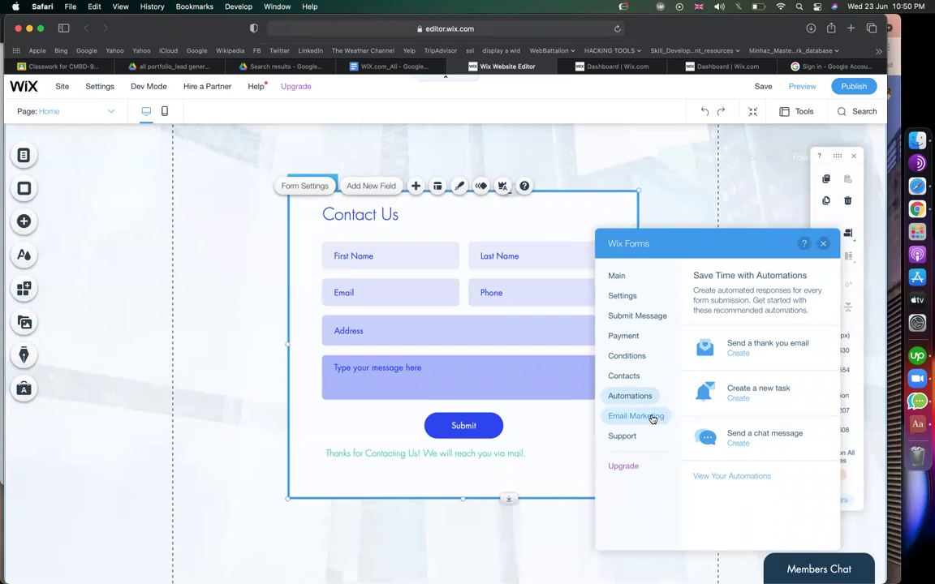
Browse the form's email campaign templates, then close the form settings.
{"action": "left_click", "coordinate": [651, 417]}
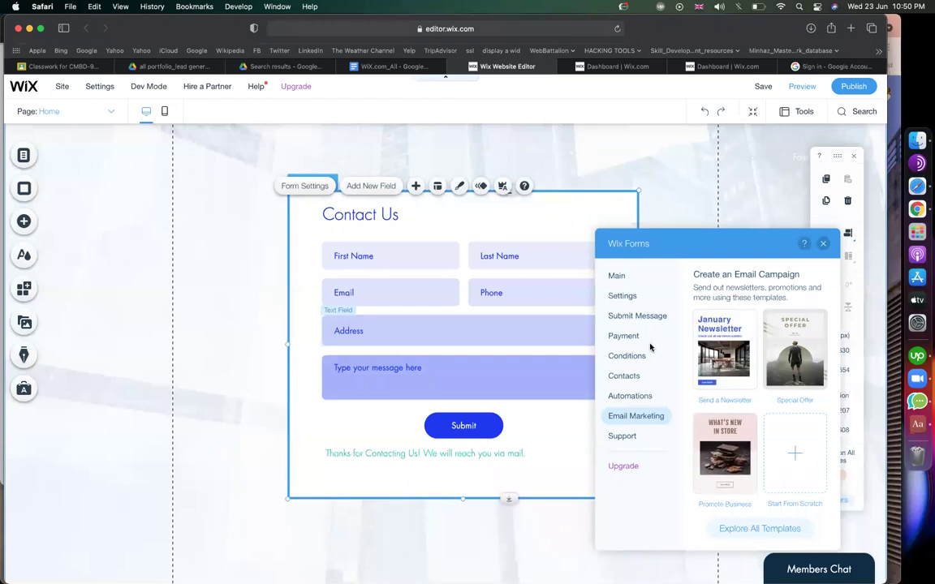
{"action": "left_click", "coordinate": [630, 395]}
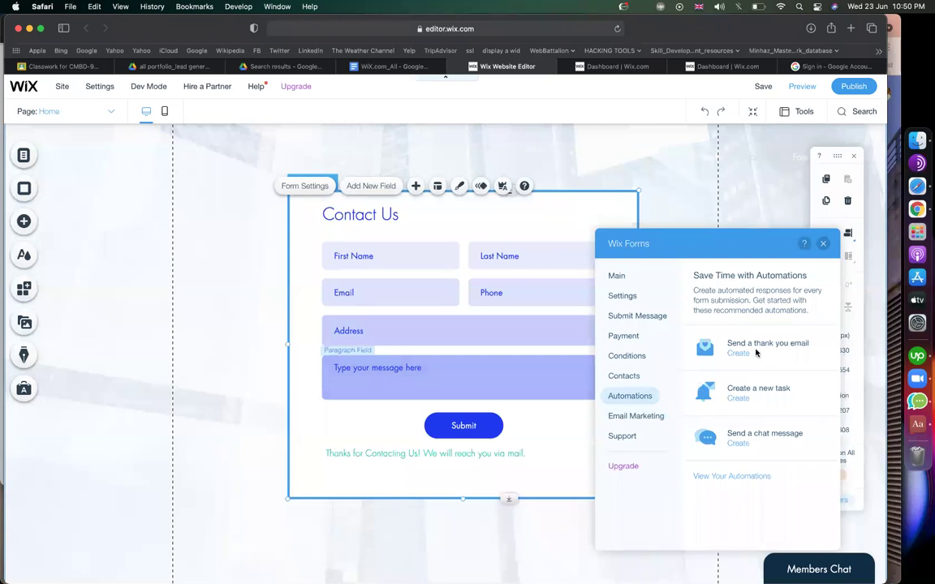
{"action": "left_click", "coordinate": [648, 416]}
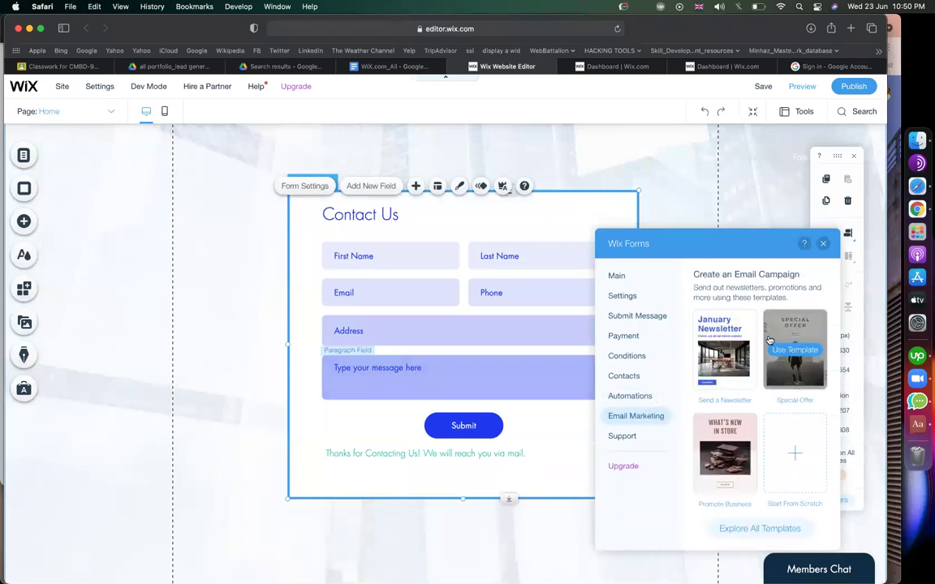
{"action": "mouse_move", "coordinate": [748, 359]}
{"action": "left_click", "coordinate": [822, 243]}
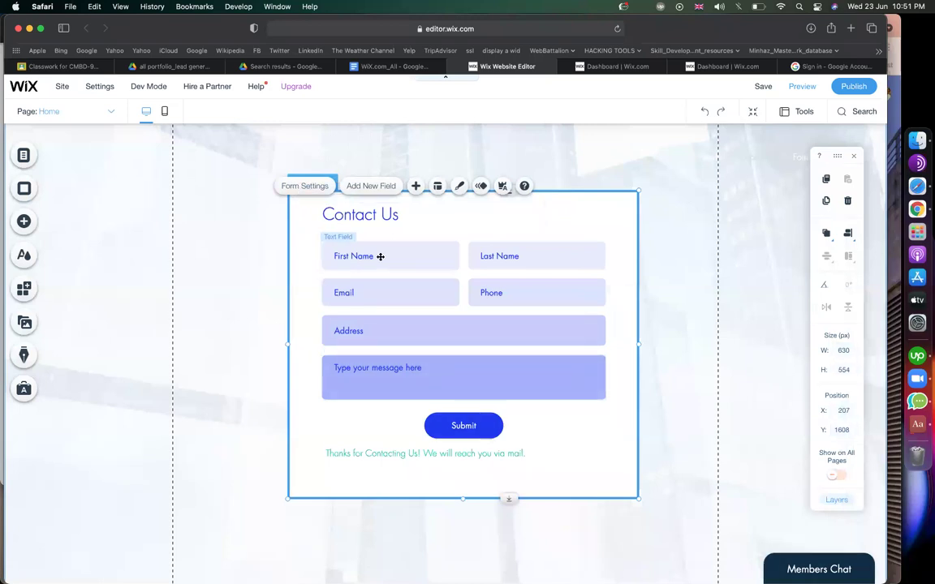
{"action": "left_click", "coordinate": [374, 186]}
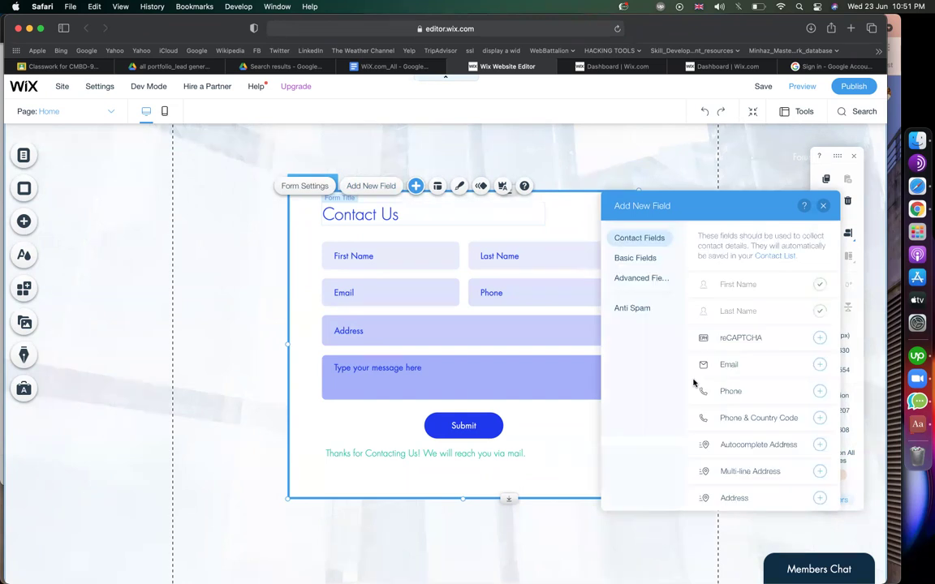
Add a Company field from Contact Fields and nudge the form slightly up.
{"action": "scroll", "coordinate": [781, 406], "scroll_direction": "down", "scroll_amount": 2}
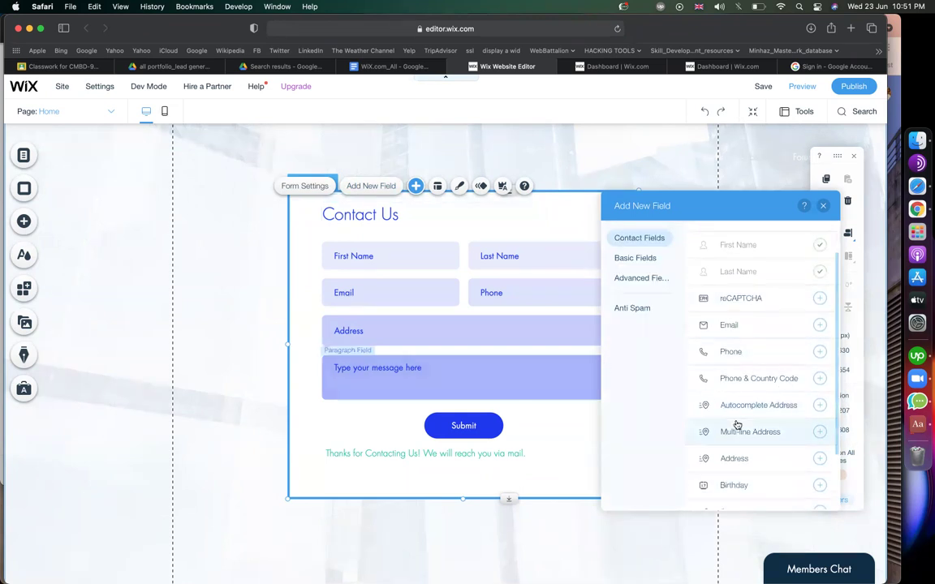
{"action": "scroll", "coordinate": [735, 429], "scroll_direction": "down", "scroll_amount": 3}
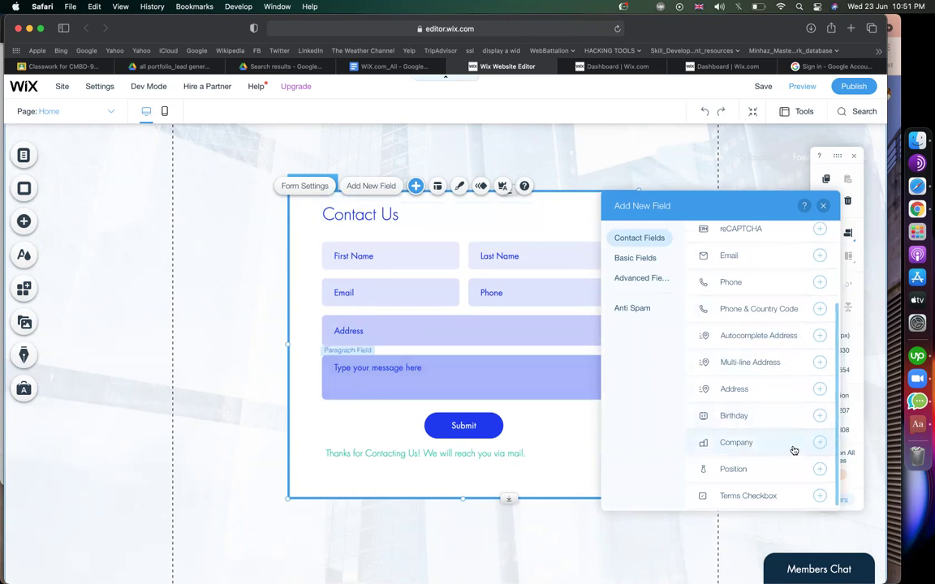
{"action": "left_click", "coordinate": [821, 443]}
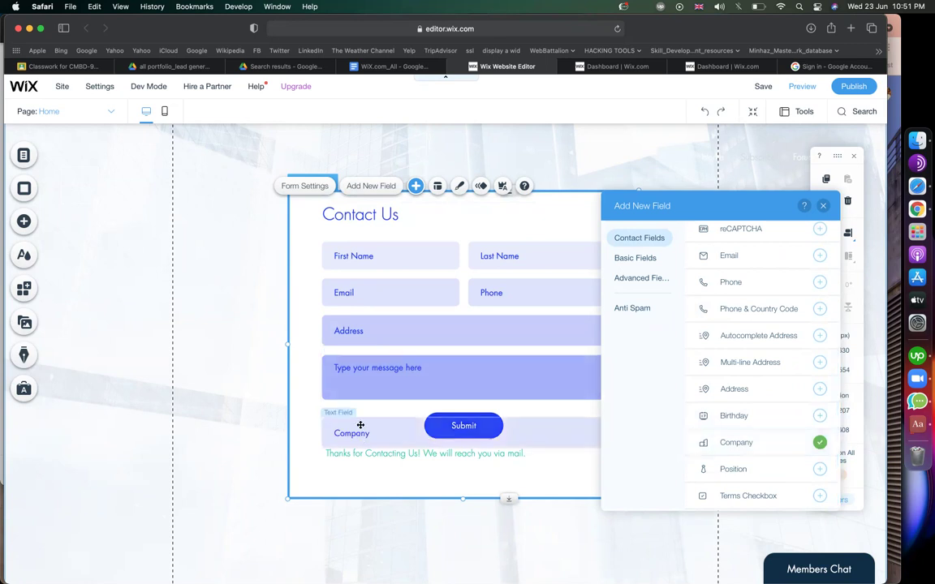
{"action": "left_click_drag", "start_coordinate": [360, 418], "coordinate": [479, 416]}
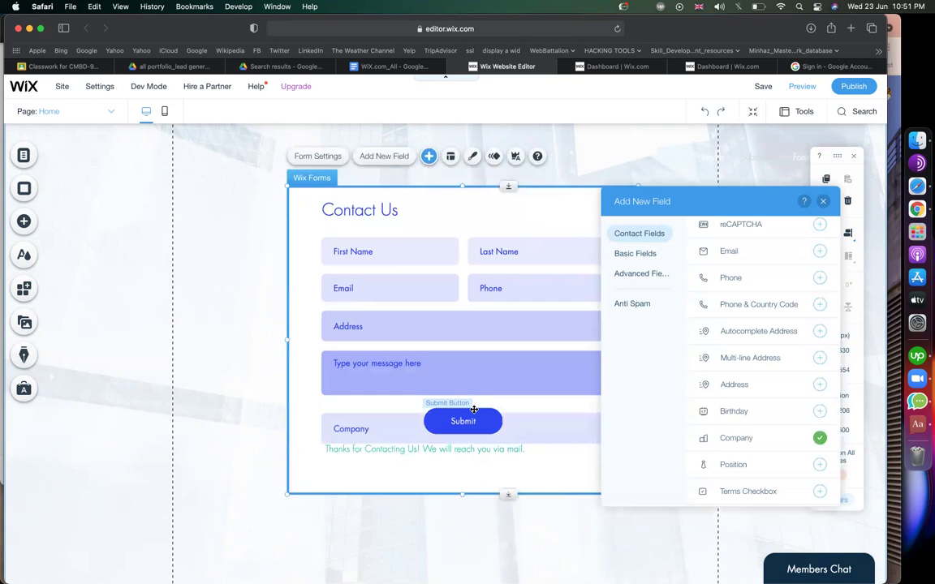
{"action": "left_click", "coordinate": [474, 411]}
{"action": "left_click_drag", "start_coordinate": [476, 422], "coordinate": [468, 478]}
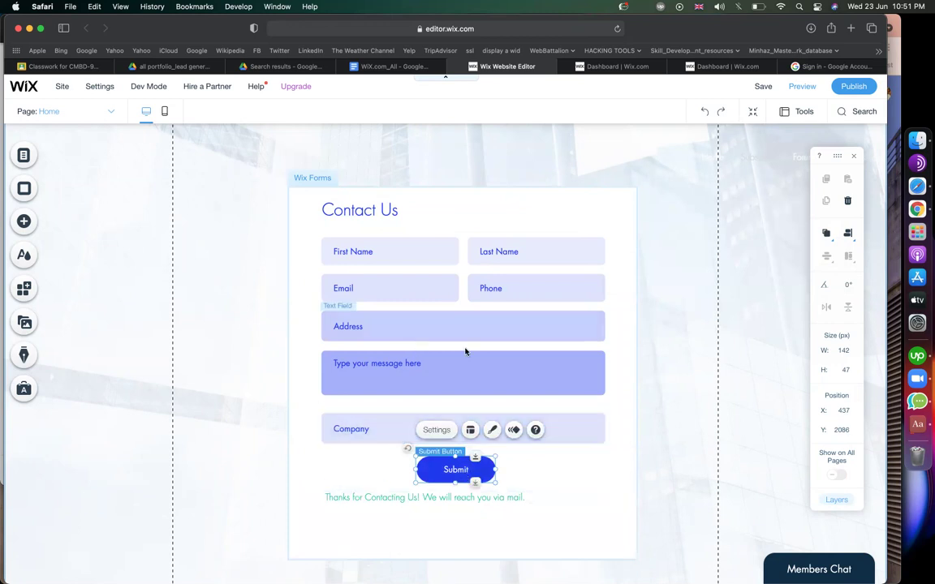
{"action": "left_click", "coordinate": [338, 377]}
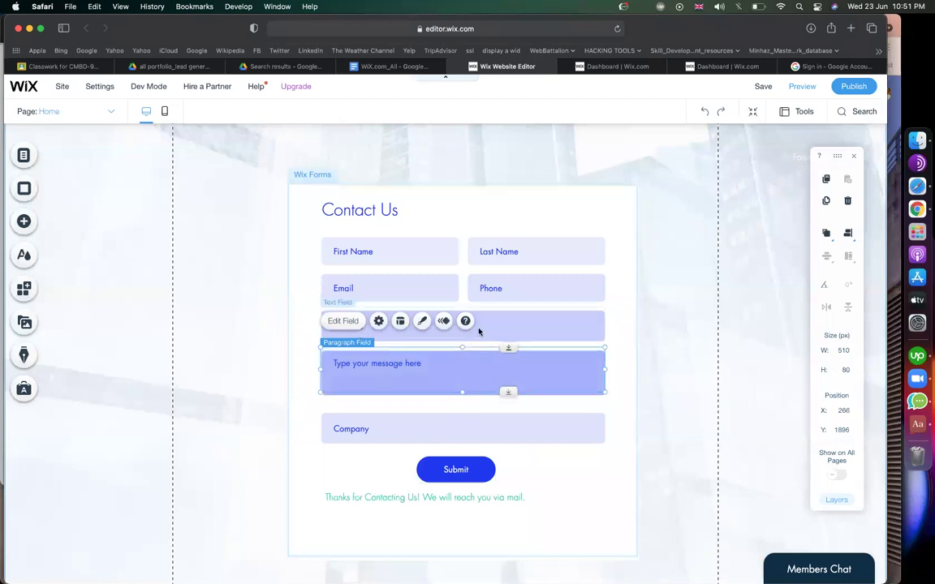
{"action": "scroll", "coordinate": [430, 294], "scroll_direction": "down", "scroll_amount": 1}
{"action": "left_click", "coordinate": [393, 259]}
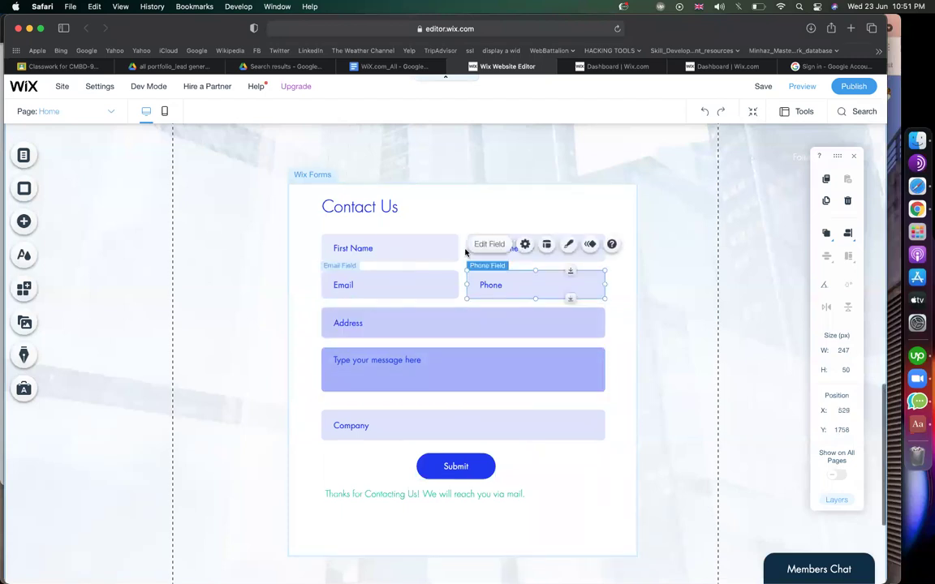
{"action": "left_click", "coordinate": [357, 285]}
{"action": "left_click", "coordinate": [303, 189]}
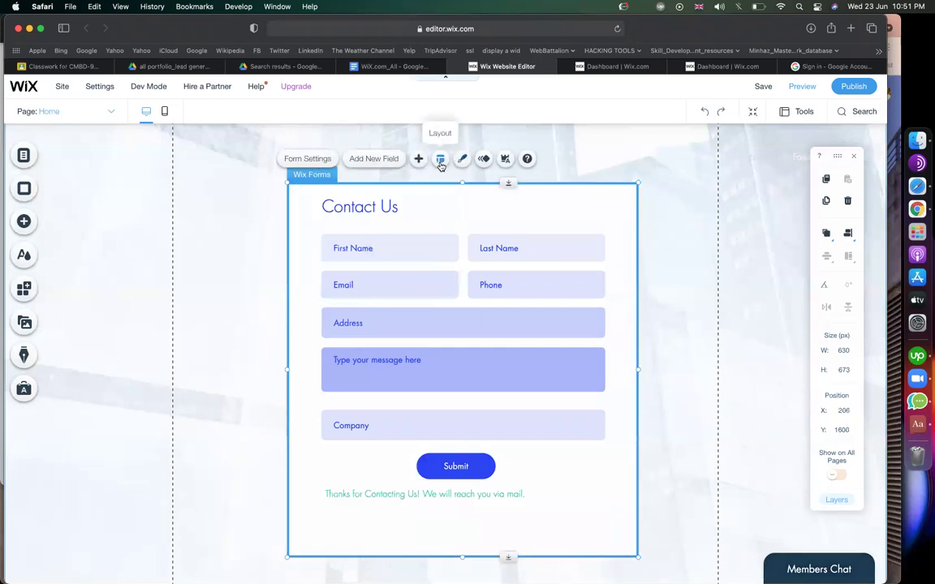
Try centred then left field text alignment, and turn on Show field title.
{"action": "left_click", "coordinate": [439, 160]}
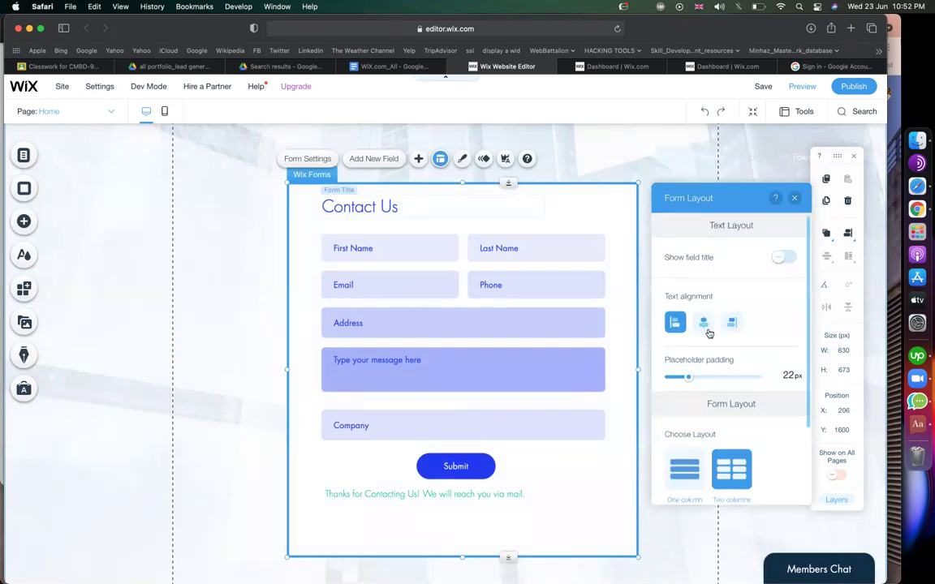
{"action": "left_click", "coordinate": [704, 324]}
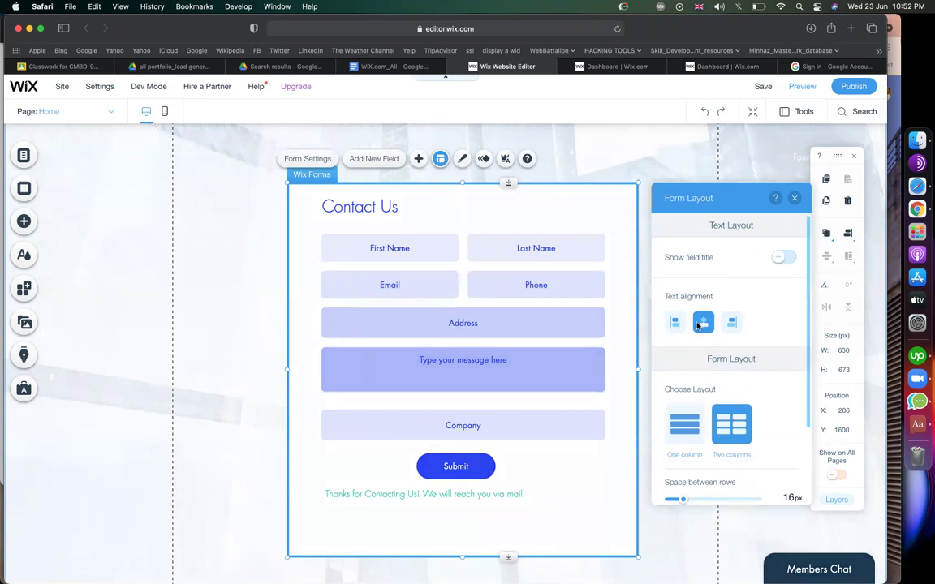
{"action": "left_click", "coordinate": [679, 327]}
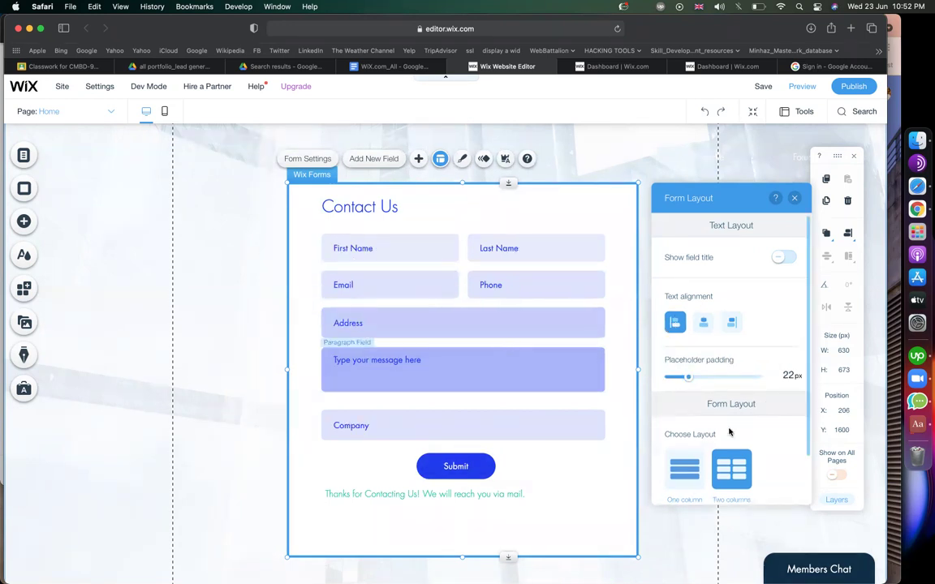
{"action": "scroll", "coordinate": [723, 431], "scroll_direction": "down", "scroll_amount": 3}
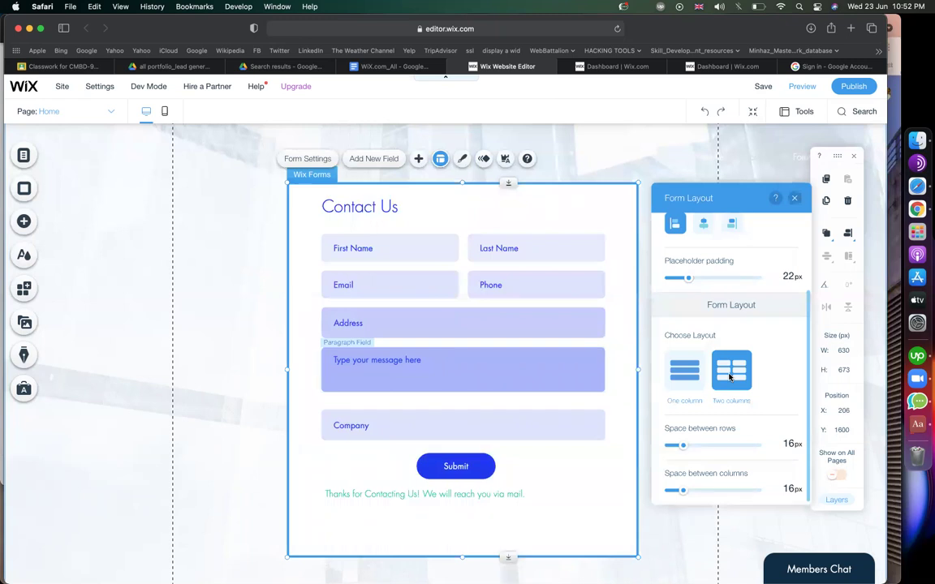
{"action": "scroll", "coordinate": [722, 369], "scroll_direction": "up", "scroll_amount": 1}
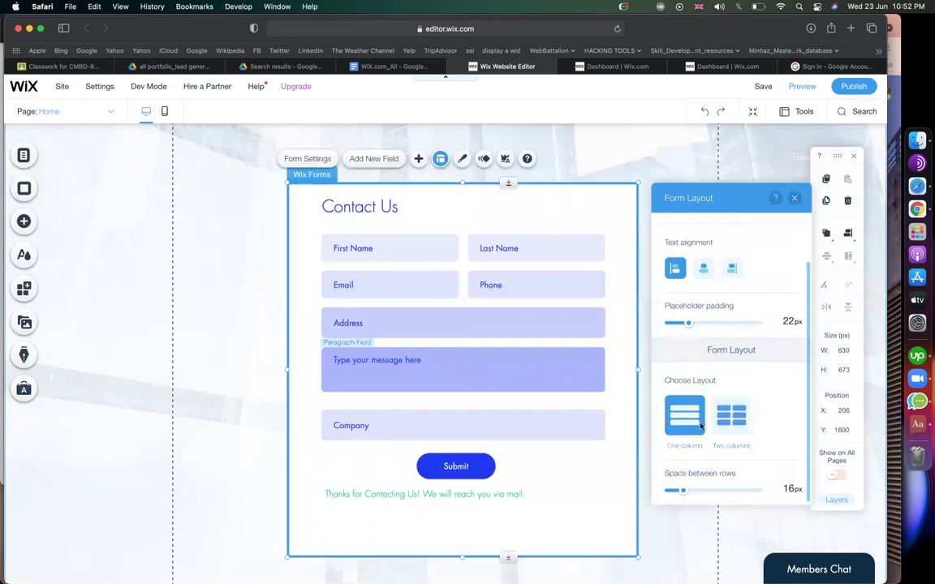
{"action": "scroll", "coordinate": [706, 349], "scroll_direction": "up", "scroll_amount": 3}
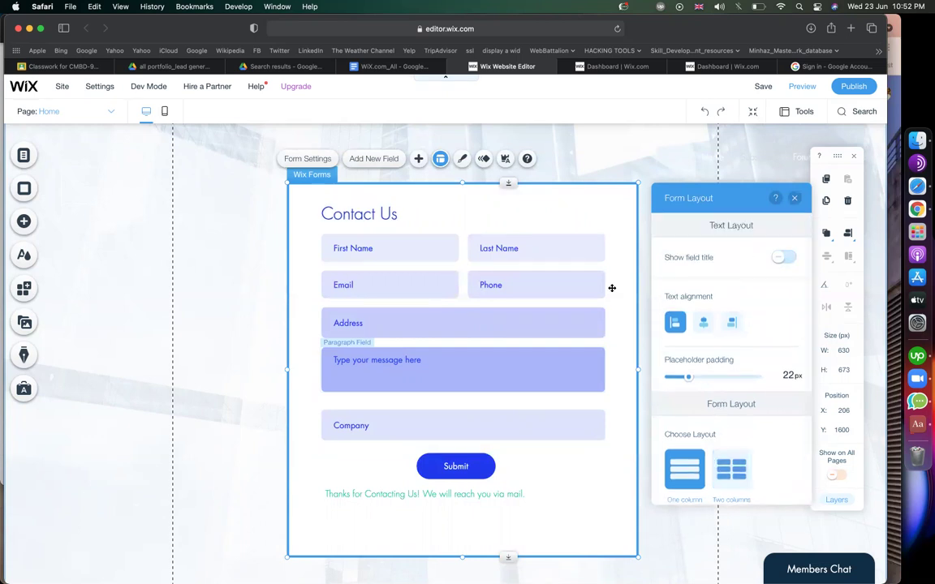
{"action": "left_click", "coordinate": [783, 258]}
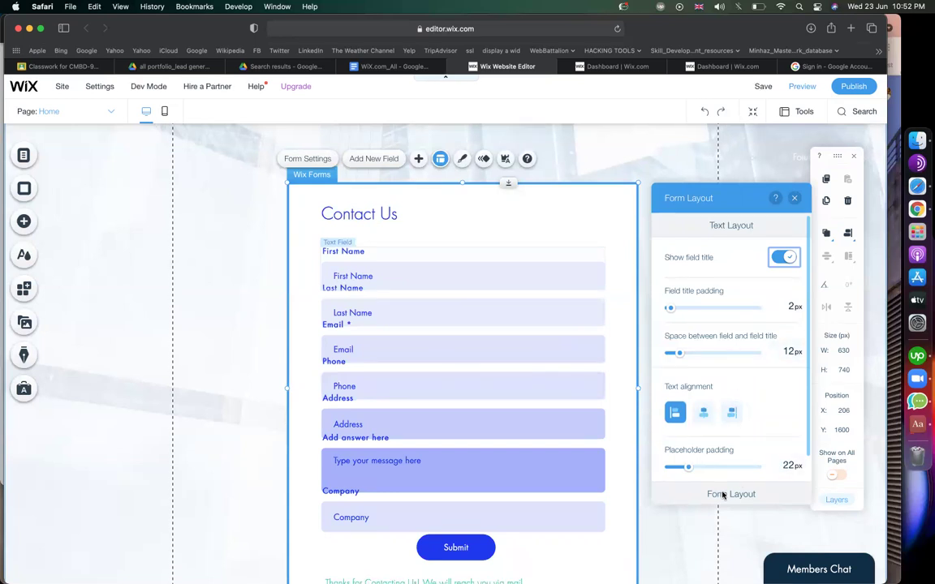
Turn Show field title off again and switch the form to the Two columns layout.
{"action": "left_click", "coordinate": [794, 201]}
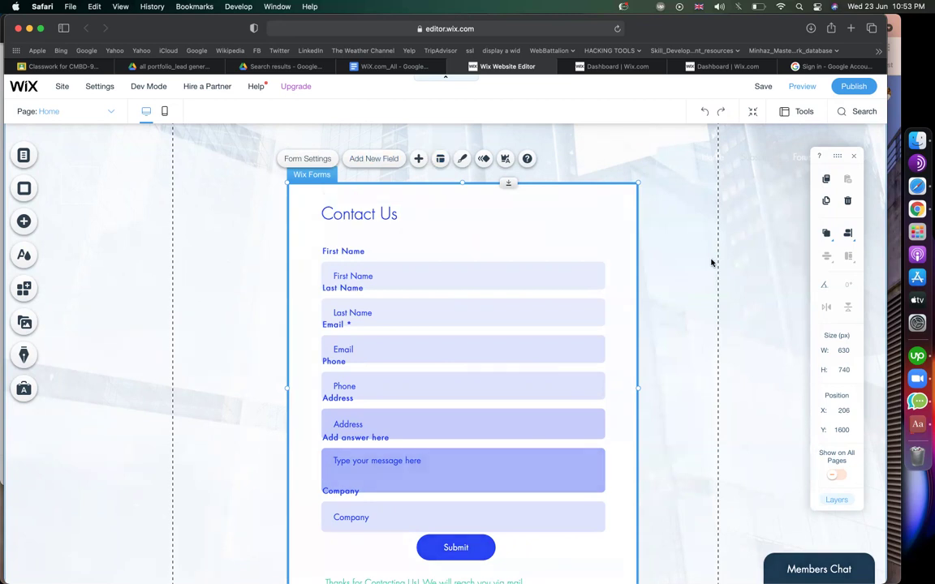
{"action": "left_click", "coordinate": [440, 159]}
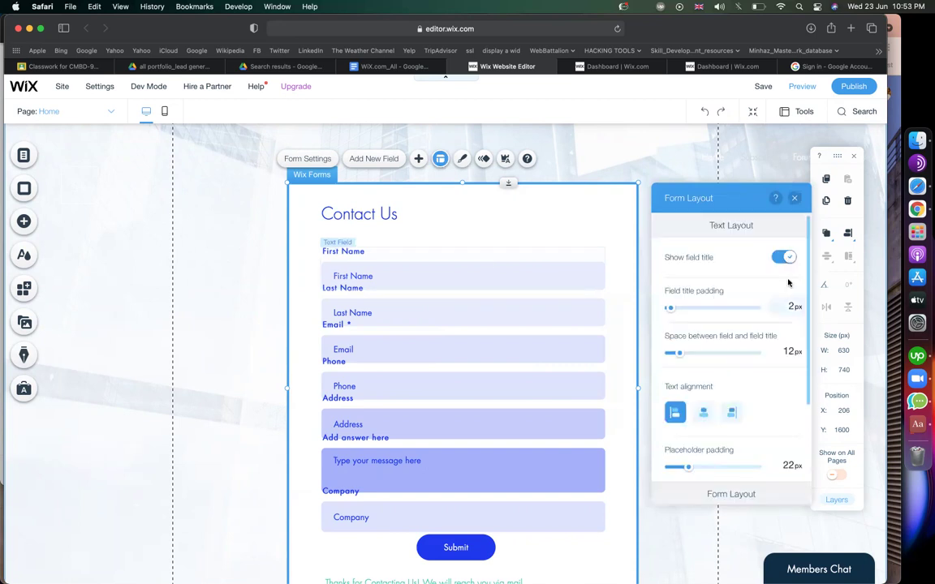
{"action": "left_click", "coordinate": [786, 261]}
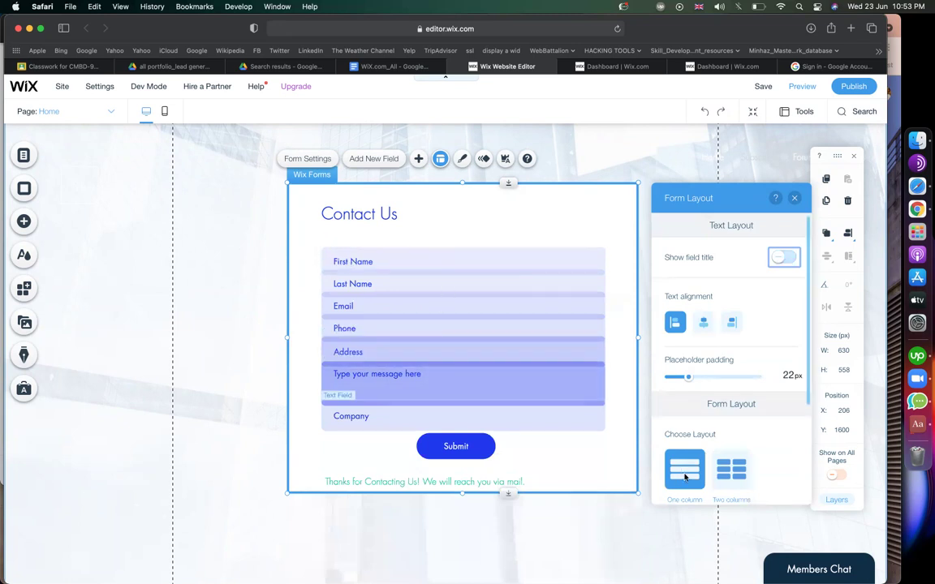
{"action": "left_click", "coordinate": [731, 478]}
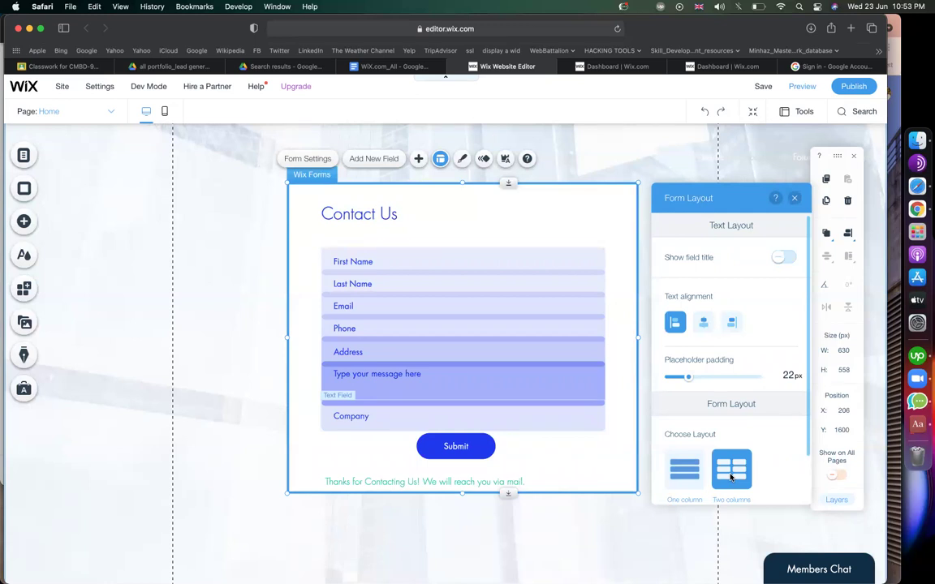
{"action": "scroll", "coordinate": [501, 403], "scroll_direction": "down", "scroll_amount": 3}
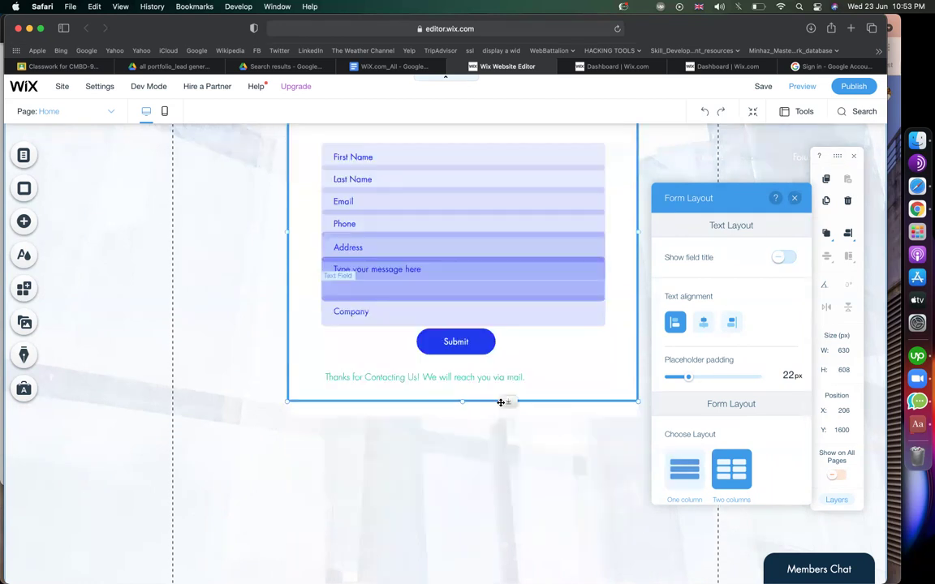
{"action": "scroll", "coordinate": [501, 403], "scroll_direction": "up", "scroll_amount": 4}
{"action": "scroll", "coordinate": [500, 402], "scroll_direction": "down", "scroll_amount": 2}
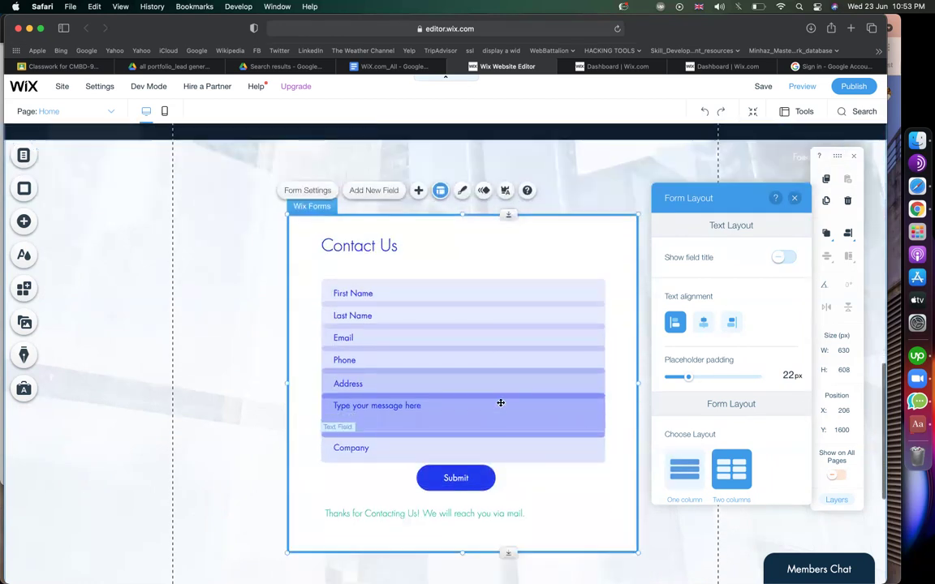
Place the Company field beside Address and shift the whole form slightly up.
{"action": "left_click", "coordinate": [435, 370]}
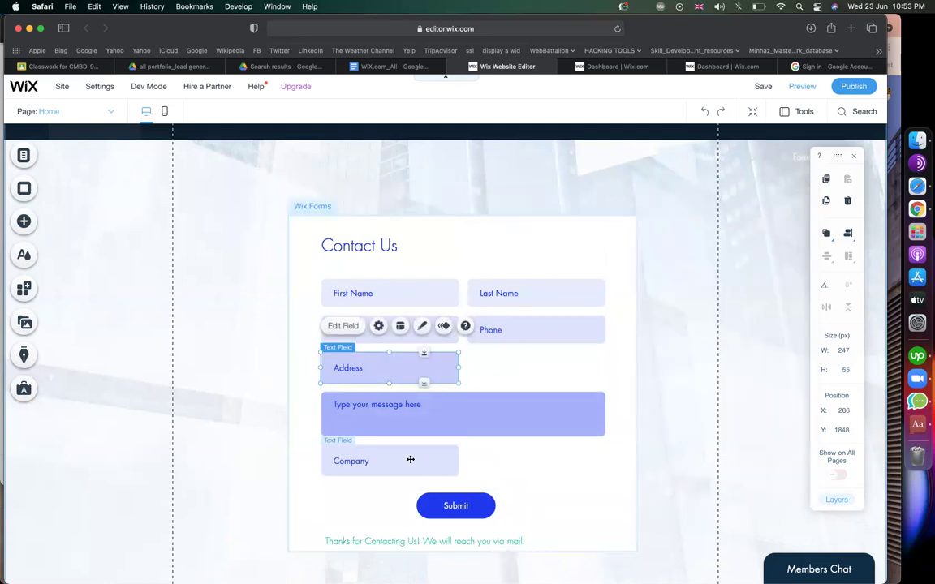
{"action": "left_click", "coordinate": [417, 456]}
{"action": "left_click_drag", "start_coordinate": [417, 454], "coordinate": [540, 366]}
{"action": "left_click_drag", "start_coordinate": [555, 366], "coordinate": [560, 366]}
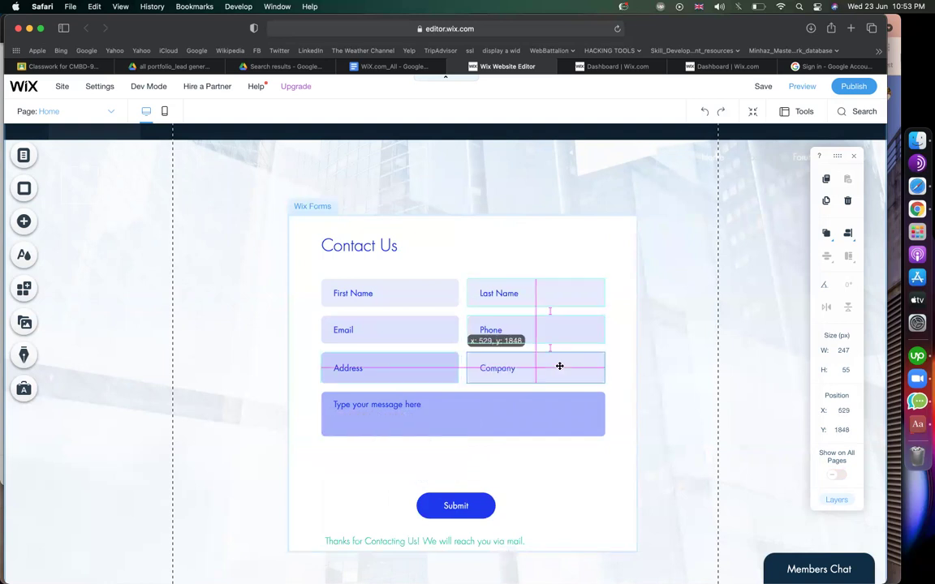
{"action": "left_click", "coordinate": [588, 469]}
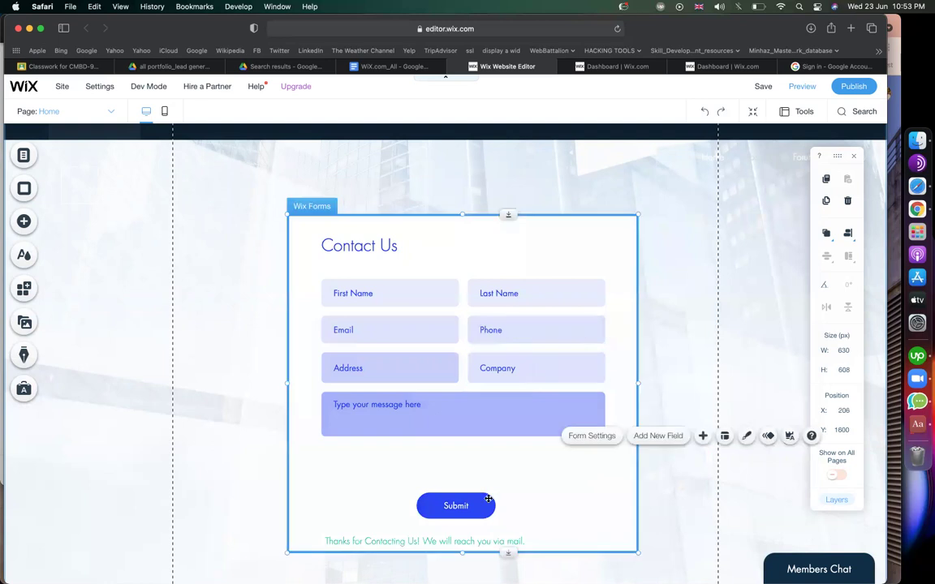
{"action": "left_click_drag", "start_coordinate": [475, 508], "coordinate": [445, 492]}
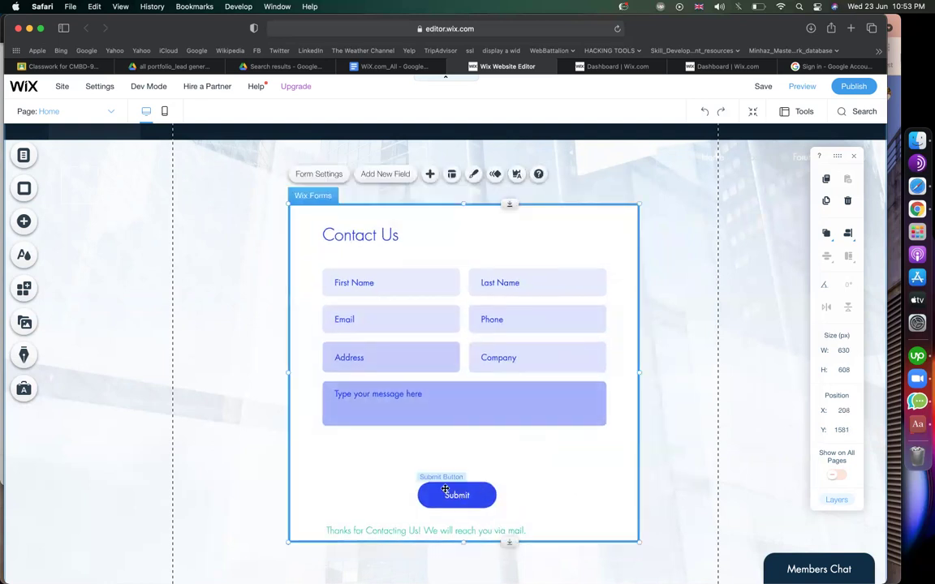
Move the Submit button under the message box and widen it to 213 × 47 px.
{"action": "left_click", "coordinate": [451, 494]}
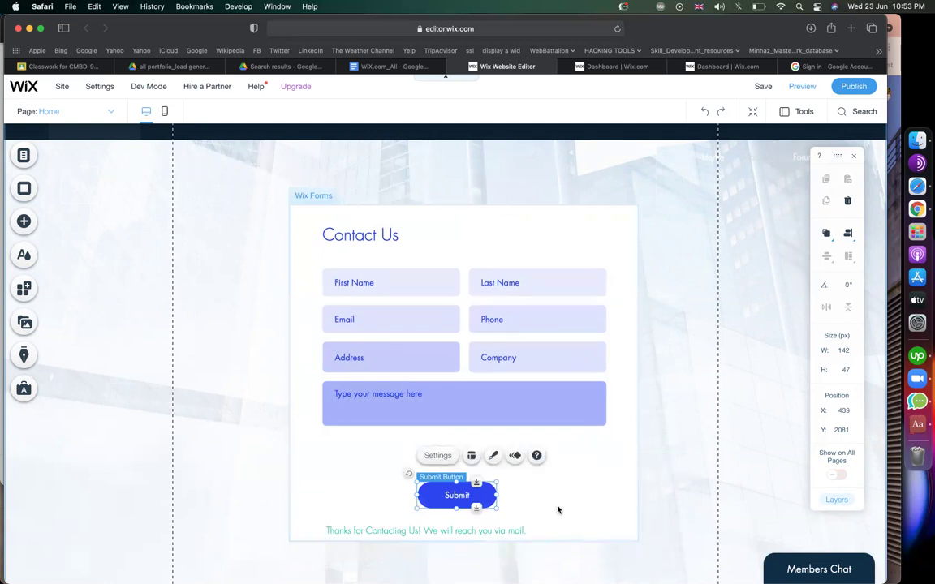
{"action": "left_click_drag", "start_coordinate": [470, 497], "coordinate": [446, 463]}
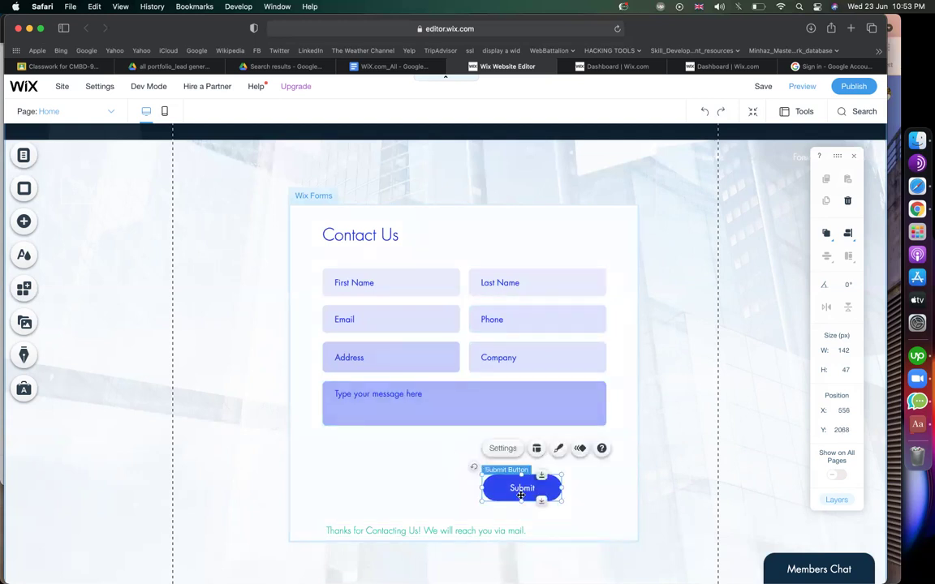
{"action": "left_click_drag", "start_coordinate": [513, 487], "coordinate": [528, 452]}
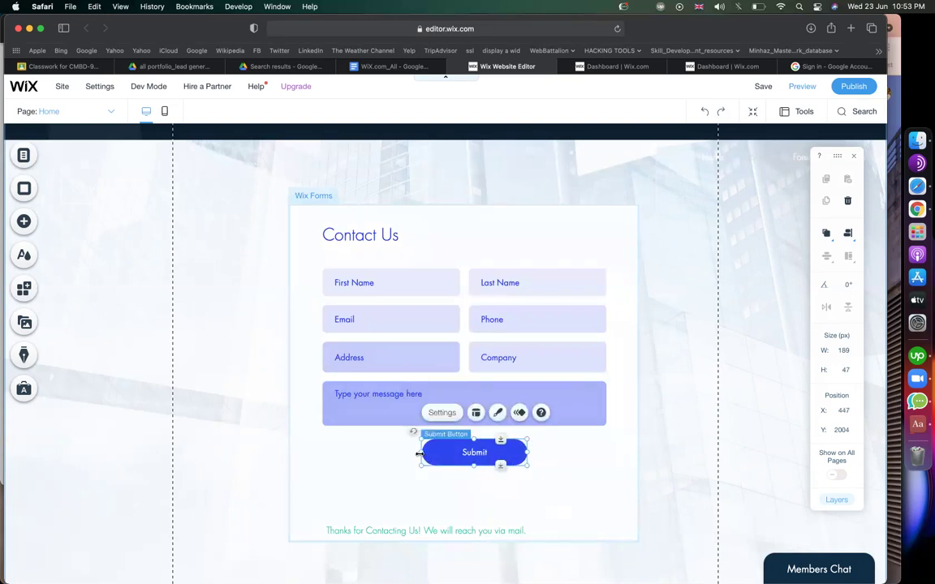
{"action": "left_click_drag", "start_coordinate": [421, 452], "coordinate": [408, 452]}
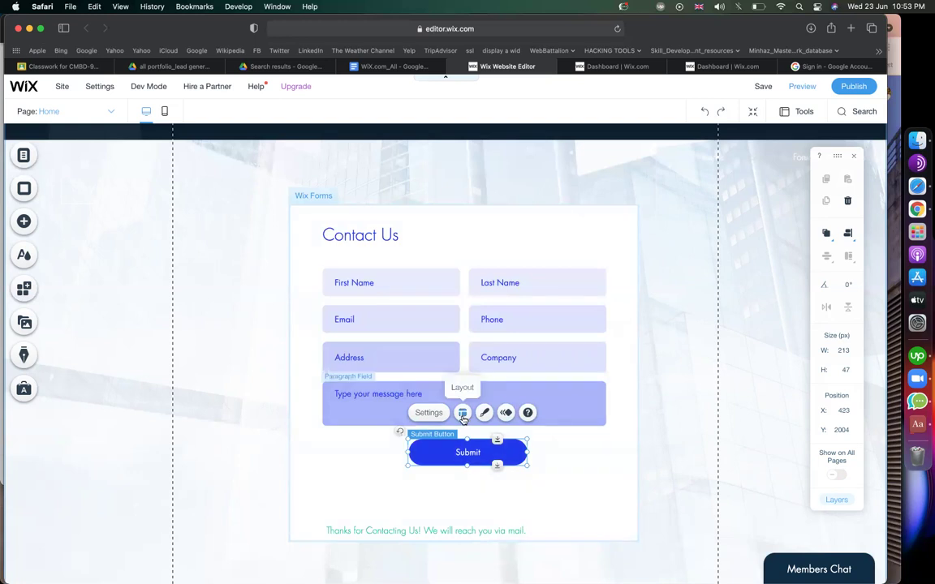
Apply the dark navy Themed Button preset from Button Design to the Submit button.
{"action": "left_click", "coordinate": [485, 414]}
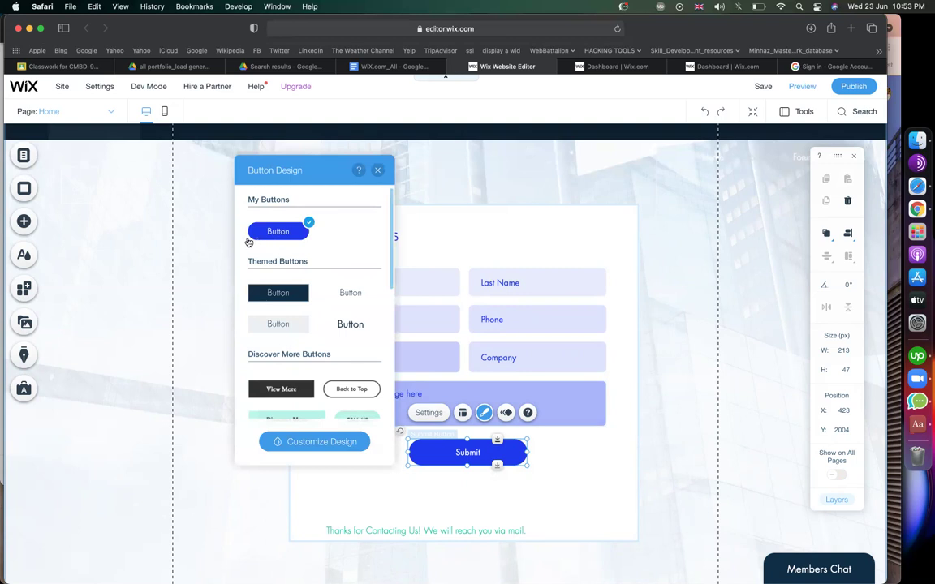
{"action": "left_click", "coordinate": [289, 299]}
{"action": "scroll", "coordinate": [288, 296], "scroll_direction": "down", "scroll_amount": 4}
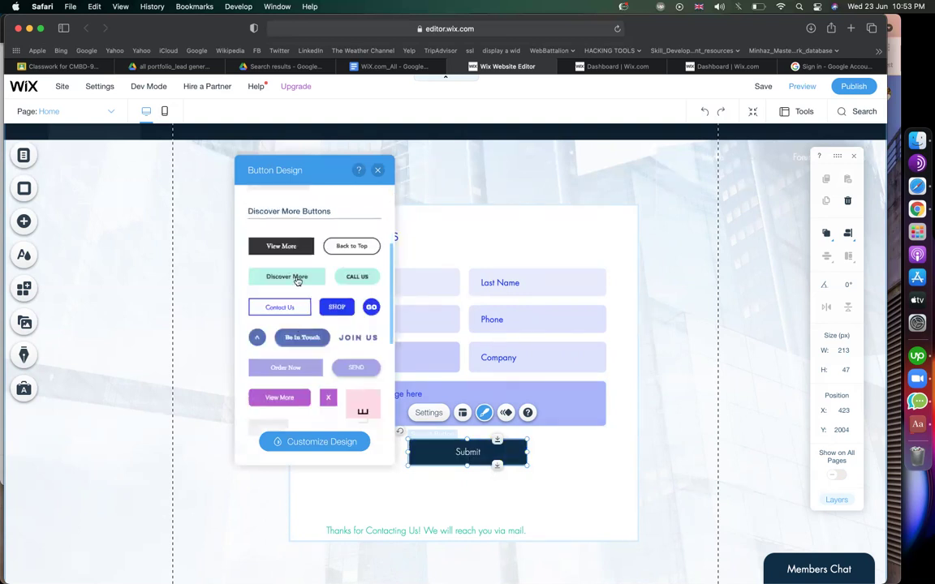
{"action": "scroll", "coordinate": [298, 280], "scroll_direction": "down", "scroll_amount": 3}
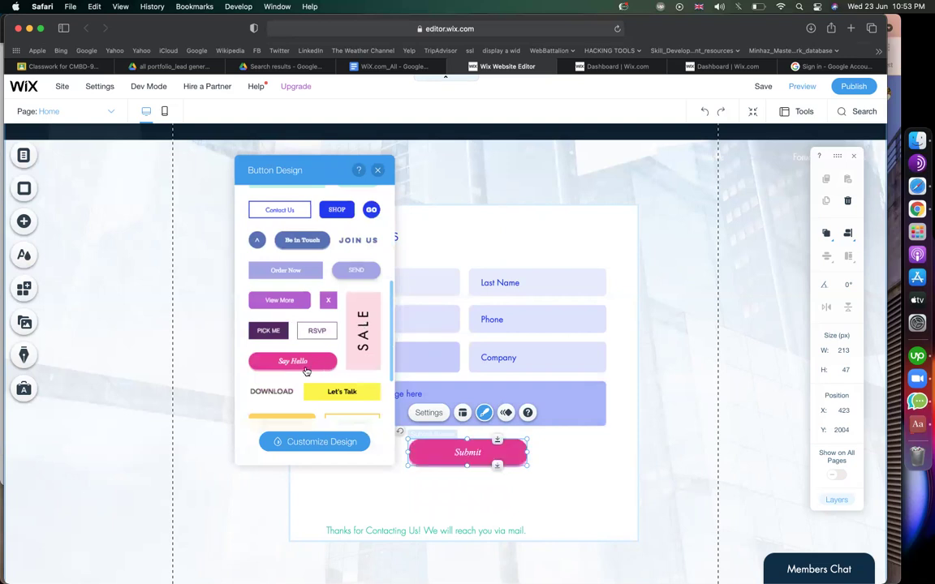
{"action": "scroll", "coordinate": [305, 370], "scroll_direction": "down", "scroll_amount": 3}
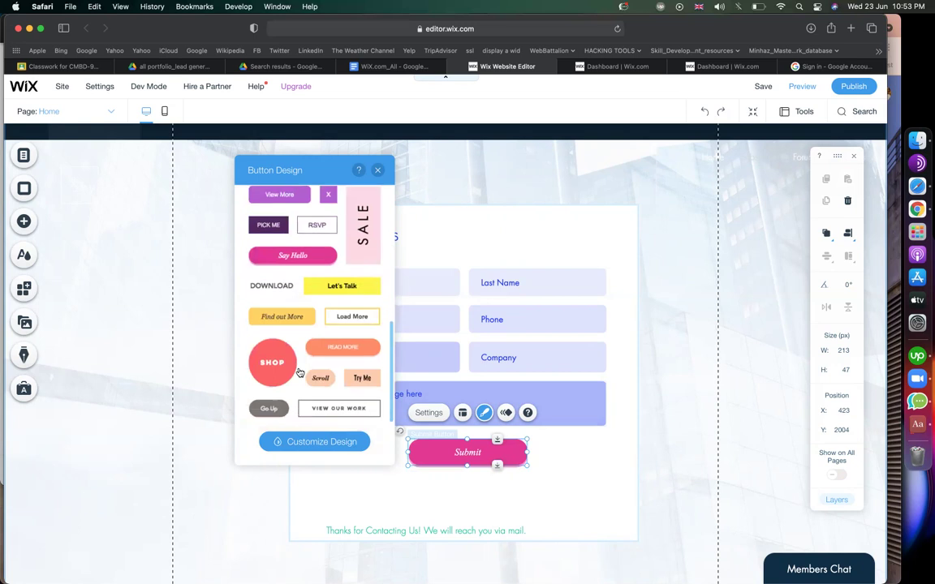
{"action": "scroll", "coordinate": [276, 374], "scroll_direction": "down", "scroll_amount": 3}
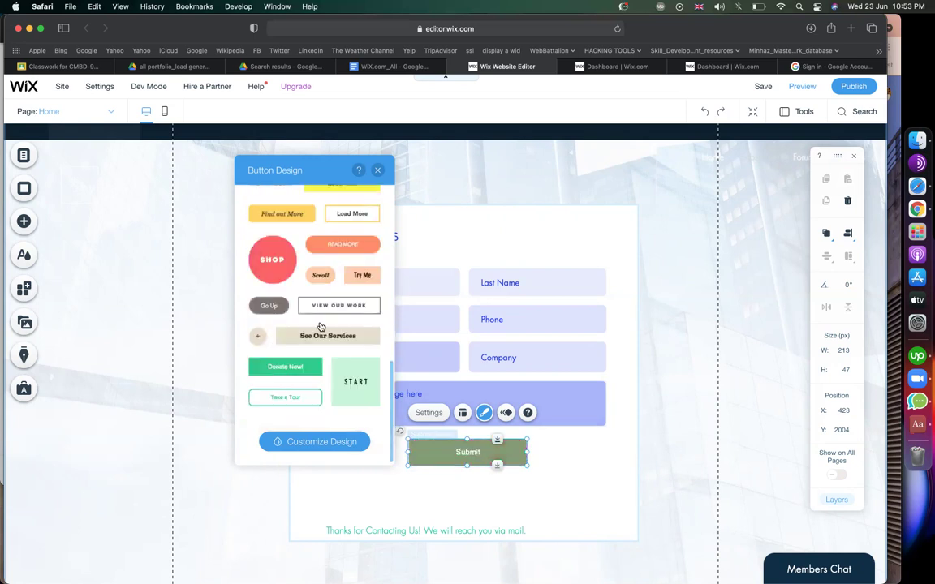
{"action": "scroll", "coordinate": [320, 326], "scroll_direction": "up", "scroll_amount": 10}
{"action": "left_click", "coordinate": [298, 292]}
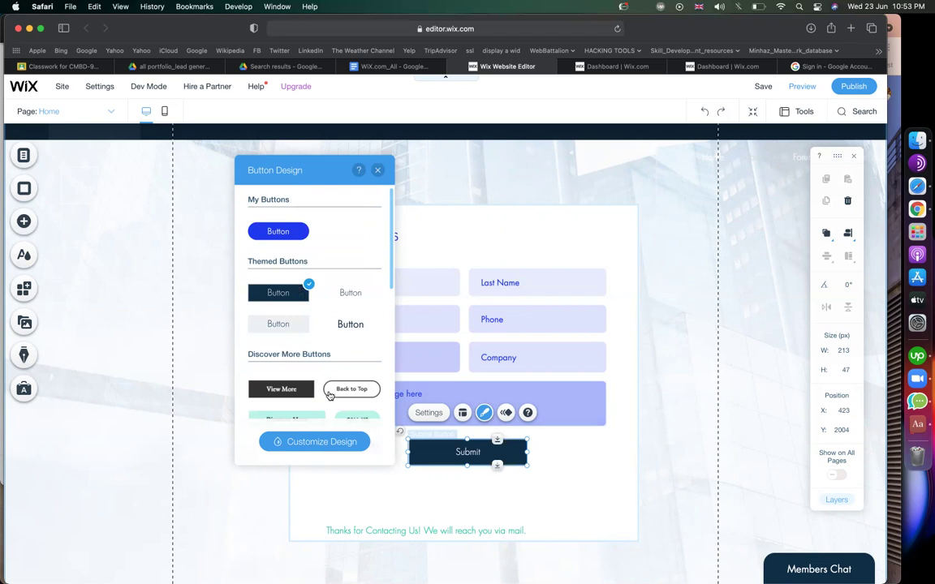
Switch Submit to the second customization preset with a light blue #A2CDF2 background.
{"action": "left_click", "coordinate": [307, 443]}
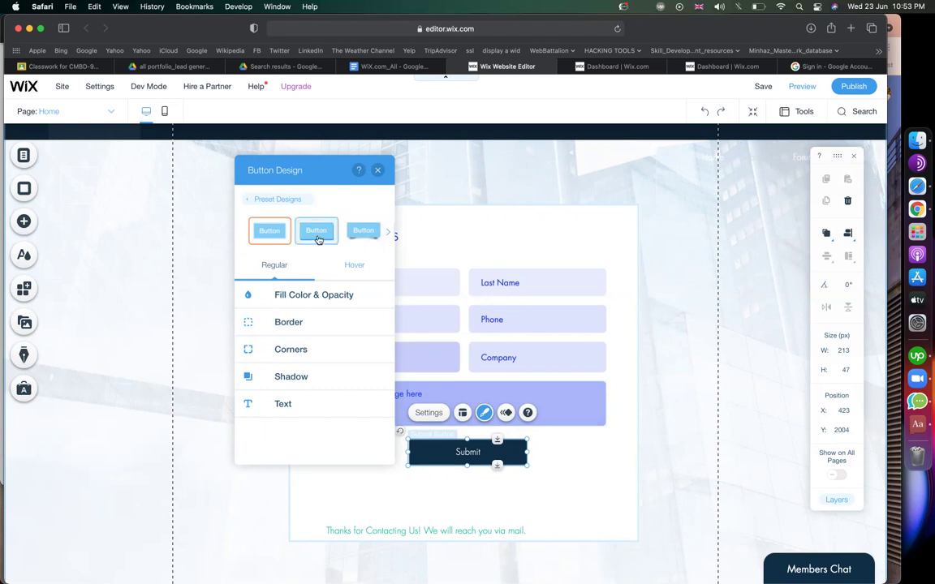
{"action": "left_click", "coordinate": [317, 235]}
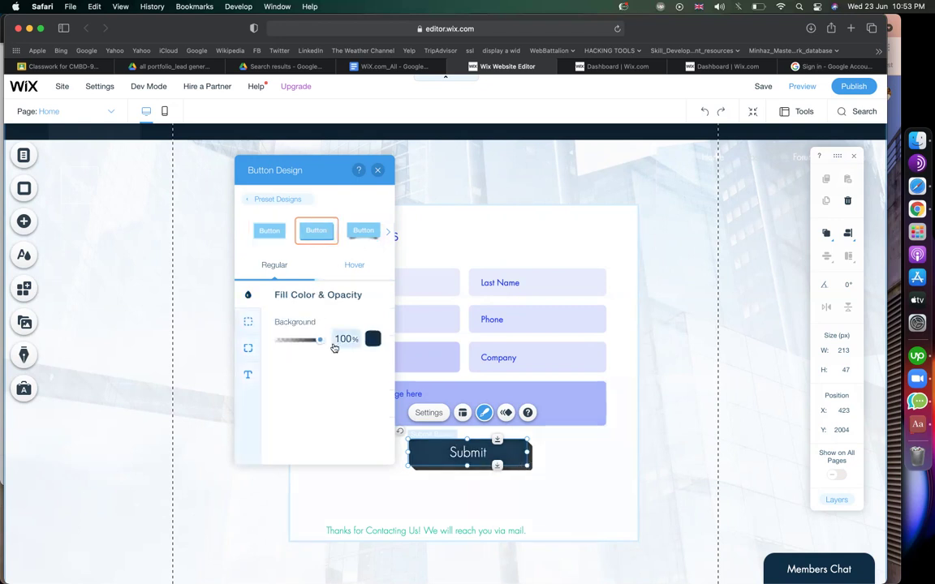
{"action": "left_click", "coordinate": [374, 340]}
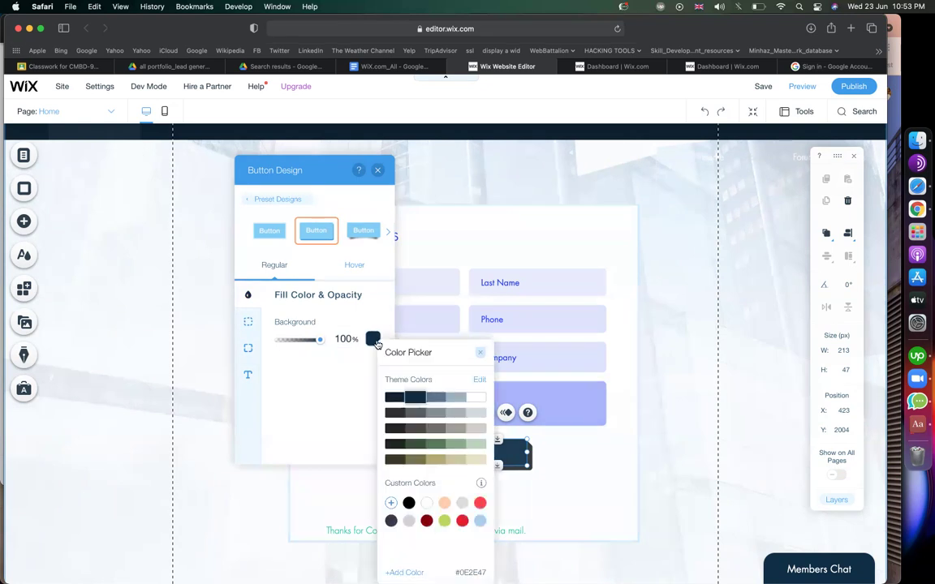
{"action": "left_click", "coordinate": [407, 429]}
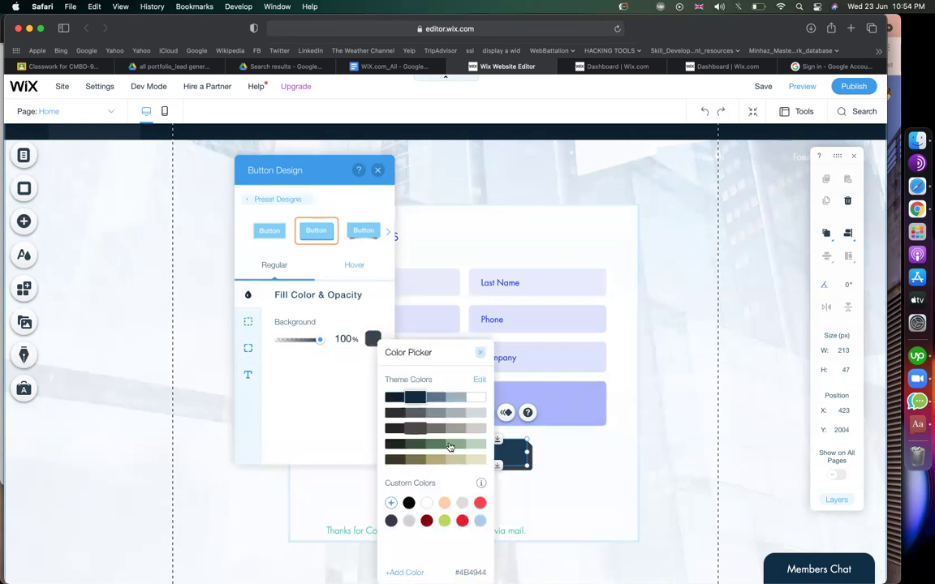
{"action": "left_click", "coordinate": [479, 520]}
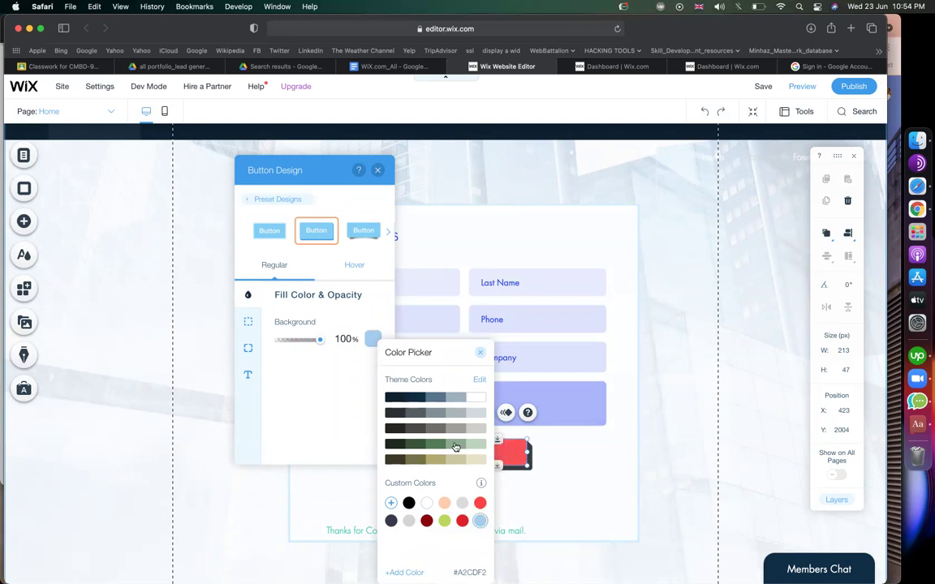
Select the whole Contact Us form and bring up its Forms Design presets.
{"action": "left_click", "coordinate": [480, 381]}
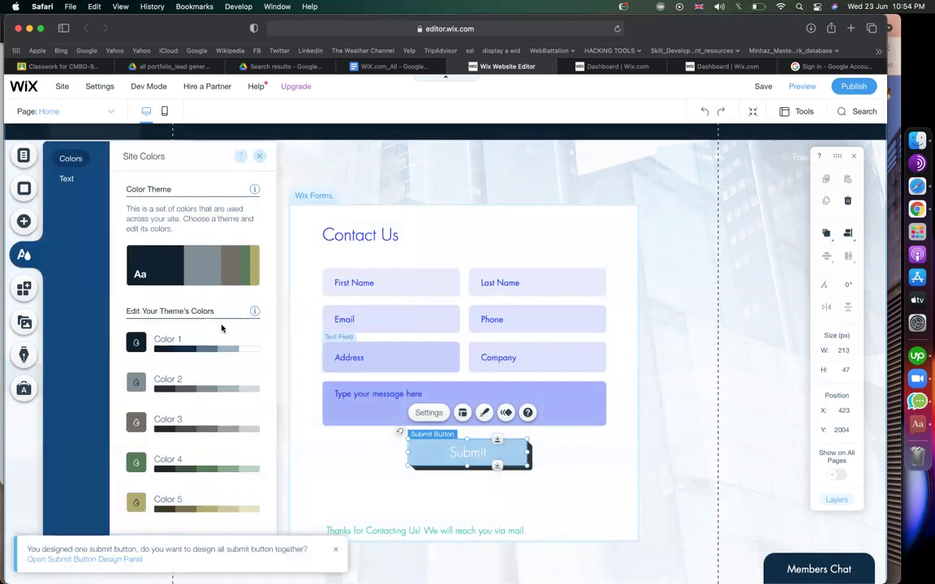
{"action": "left_click", "coordinate": [260, 159]}
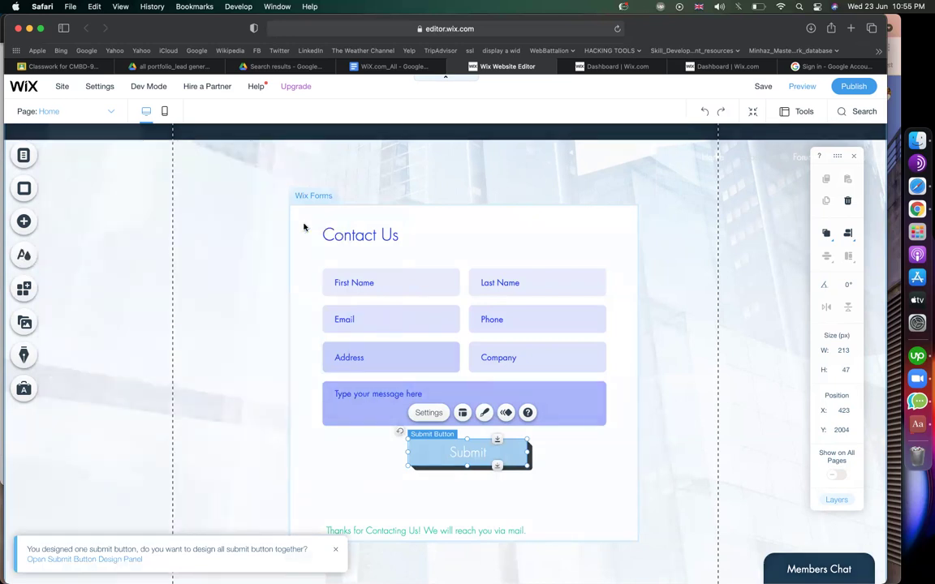
{"action": "left_click", "coordinate": [305, 224]}
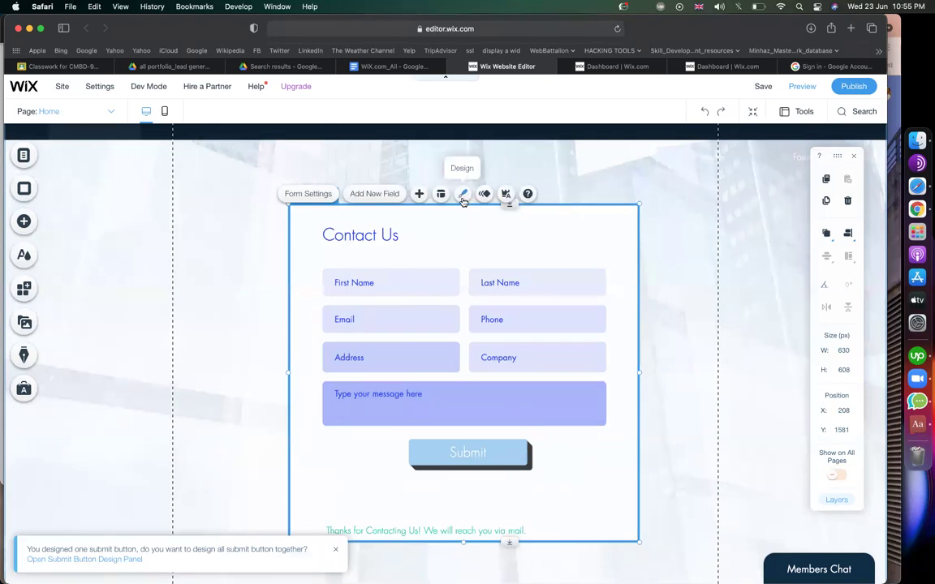
{"action": "left_click", "coordinate": [462, 200]}
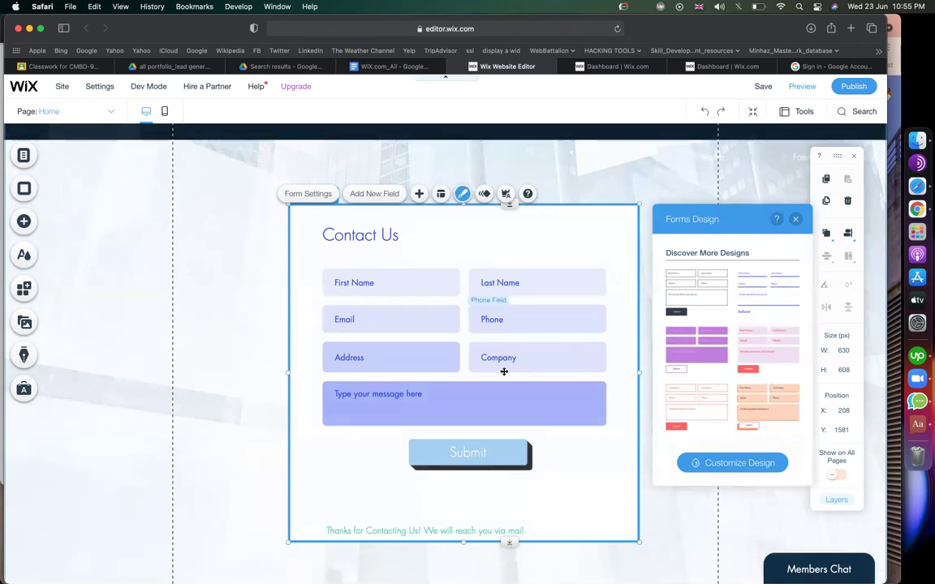
Preview the underlined and dark presets, then give the Contact Us form the peach design.
{"action": "scroll", "coordinate": [707, 404], "scroll_direction": "down", "scroll_amount": 1}
{"action": "scroll", "coordinate": [711, 394], "scroll_direction": "up", "scroll_amount": 1}
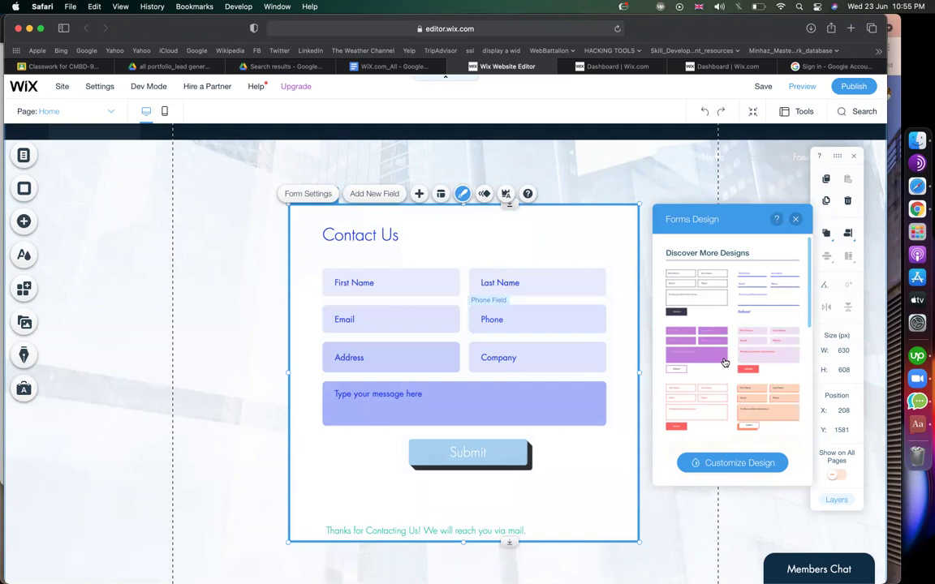
{"action": "scroll", "coordinate": [725, 363], "scroll_direction": "down", "scroll_amount": 5}
{"action": "scroll", "coordinate": [725, 363], "scroll_direction": "up", "scroll_amount": 6}
{"action": "scroll", "coordinate": [716, 368], "scroll_direction": "down", "scroll_amount": 3}
{"action": "scroll", "coordinate": [716, 368], "scroll_direction": "up", "scroll_amount": 3}
{"action": "left_click", "coordinate": [767, 293]}
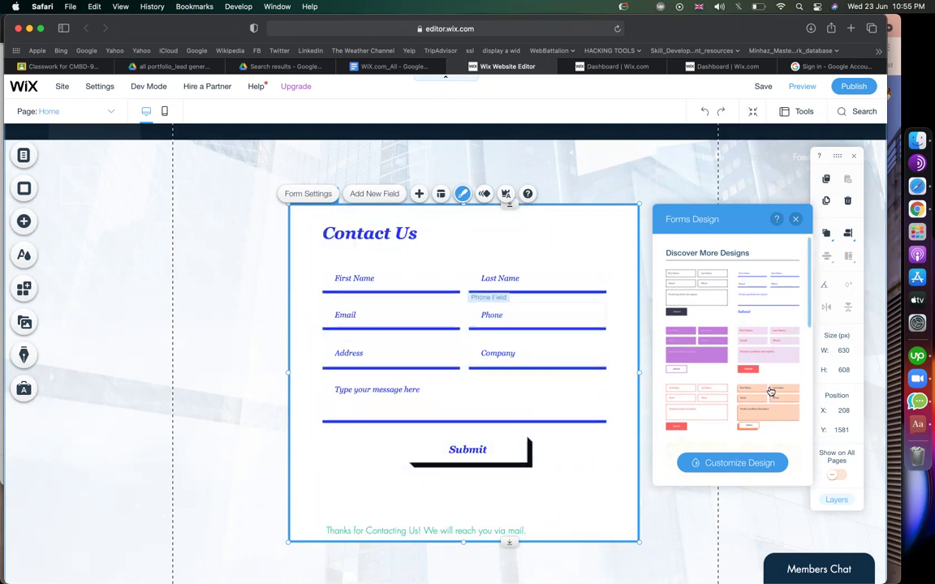
{"action": "left_click", "coordinate": [696, 293]}
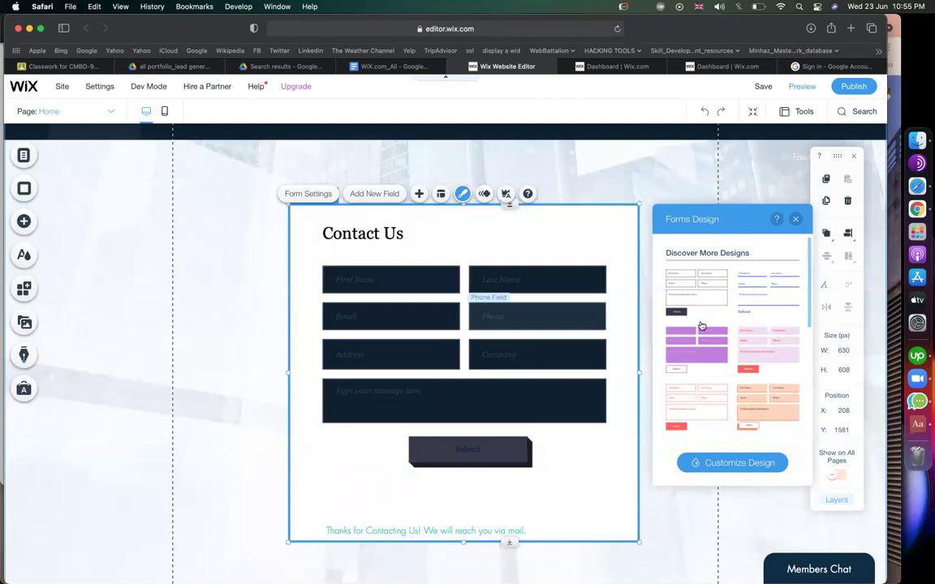
{"action": "left_click", "coordinate": [749, 405]}
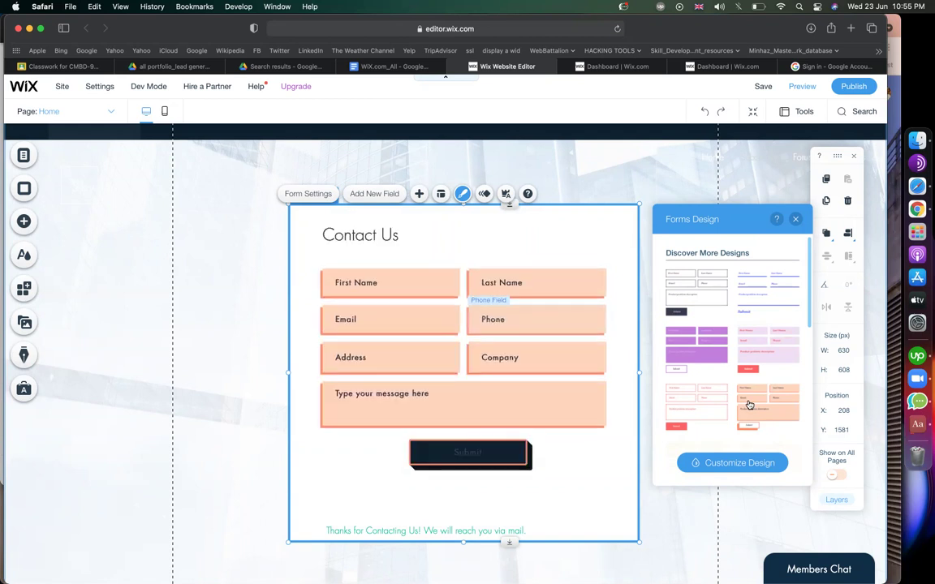
{"action": "left_click", "coordinate": [734, 462]}
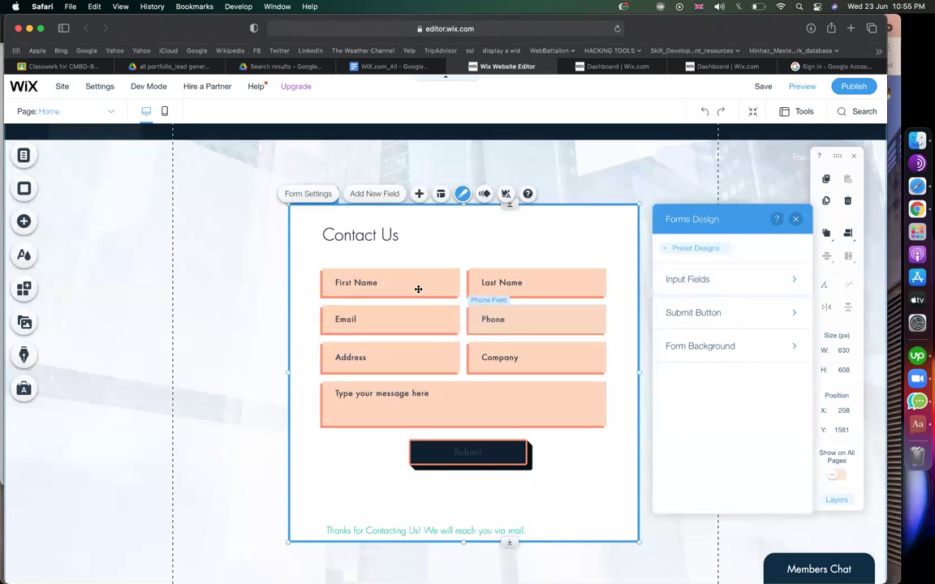
Set the input fields' background fill to custom light blue #A2CDF2.
{"action": "left_click", "coordinate": [698, 286]}
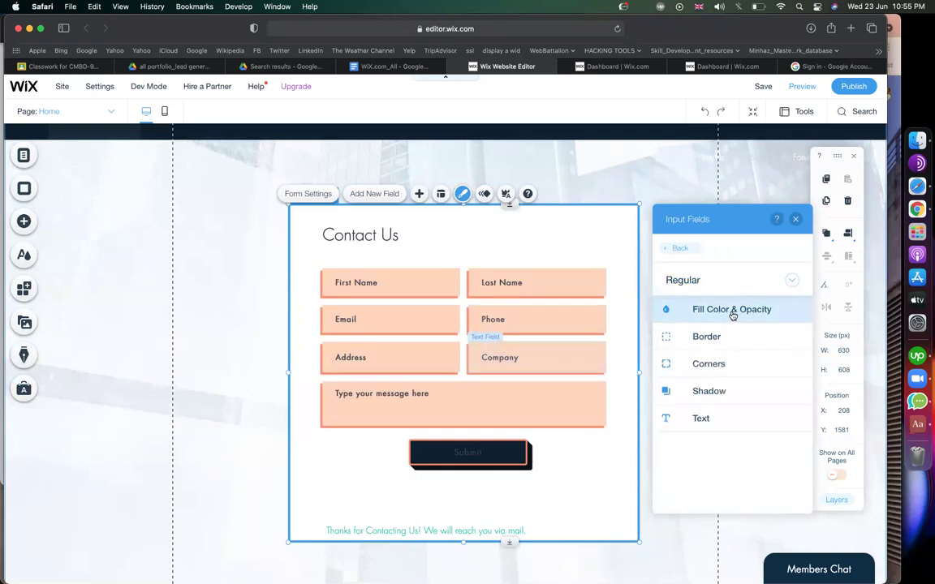
{"action": "left_click", "coordinate": [731, 312]}
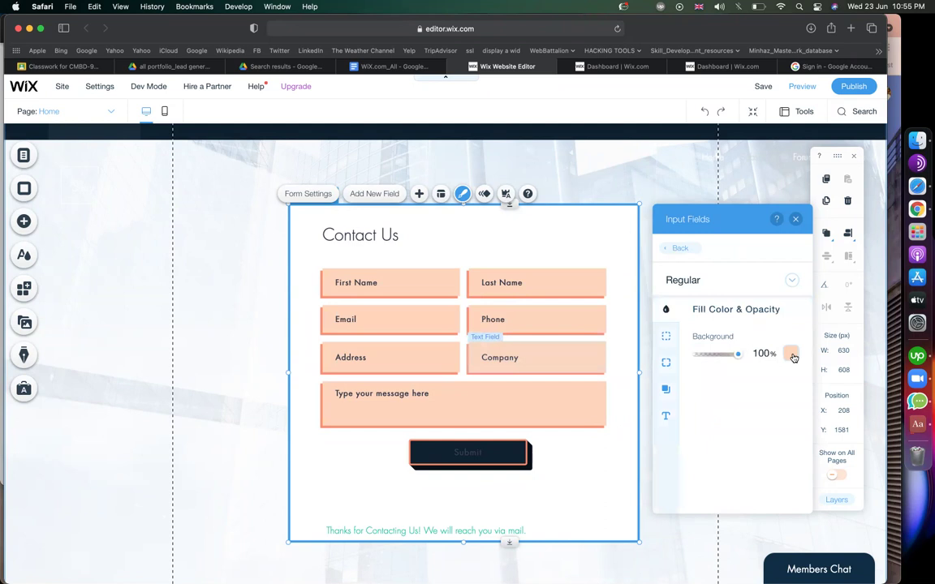
{"action": "left_click", "coordinate": [792, 355]}
{"action": "left_click", "coordinate": [874, 522]}
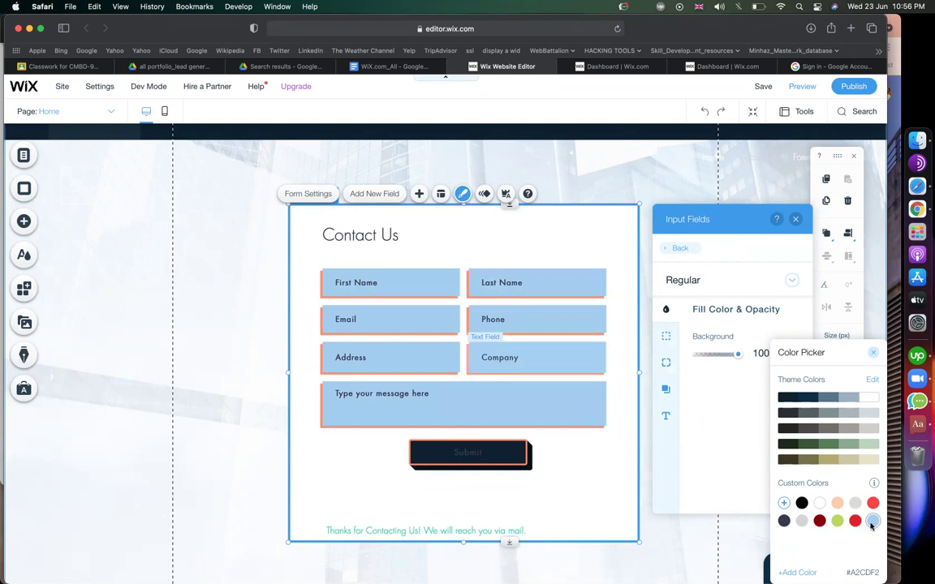
{"action": "left_click", "coordinate": [711, 426]}
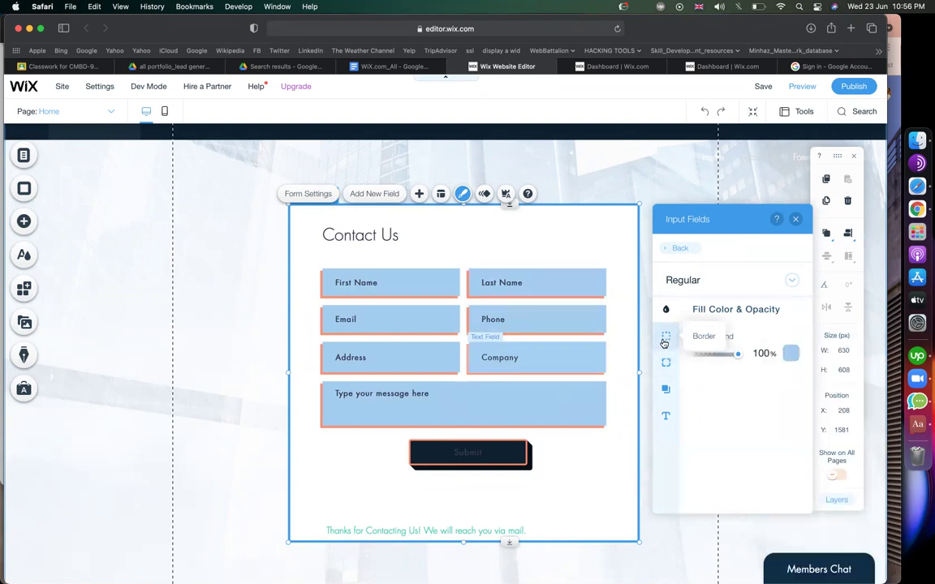
Change the input fields' drop shadow colour to light grey #DBDBDB.
{"action": "left_click", "coordinate": [669, 392]}
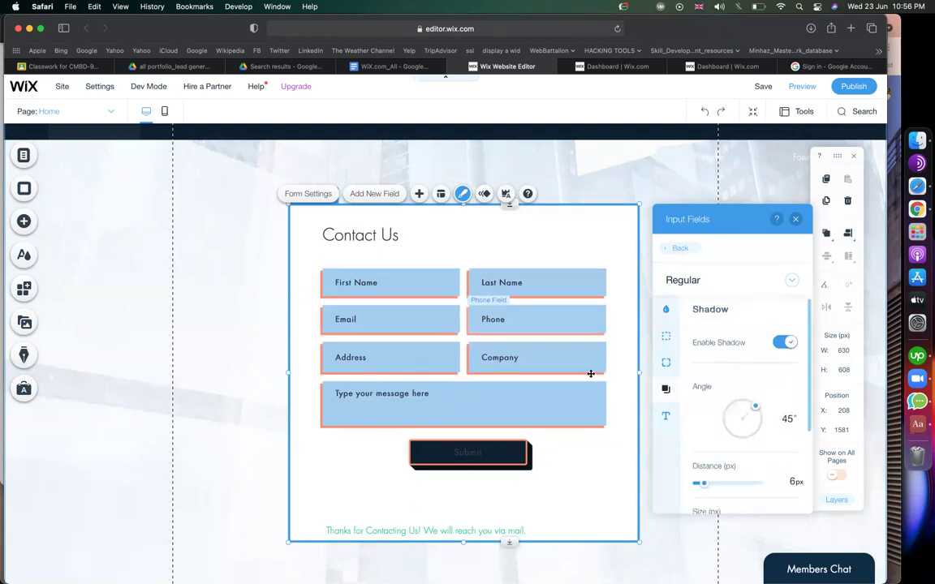
{"action": "scroll", "coordinate": [729, 445], "scroll_direction": "down", "scroll_amount": 3}
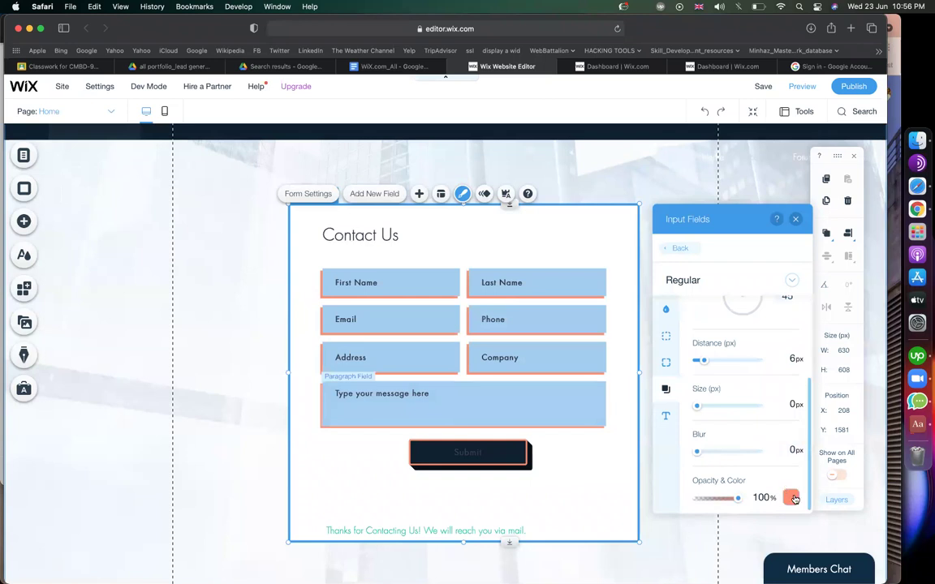
{"action": "left_click", "coordinate": [795, 498]}
{"action": "left_click", "coordinate": [867, 521]}
{"action": "left_click", "coordinate": [858, 522]}
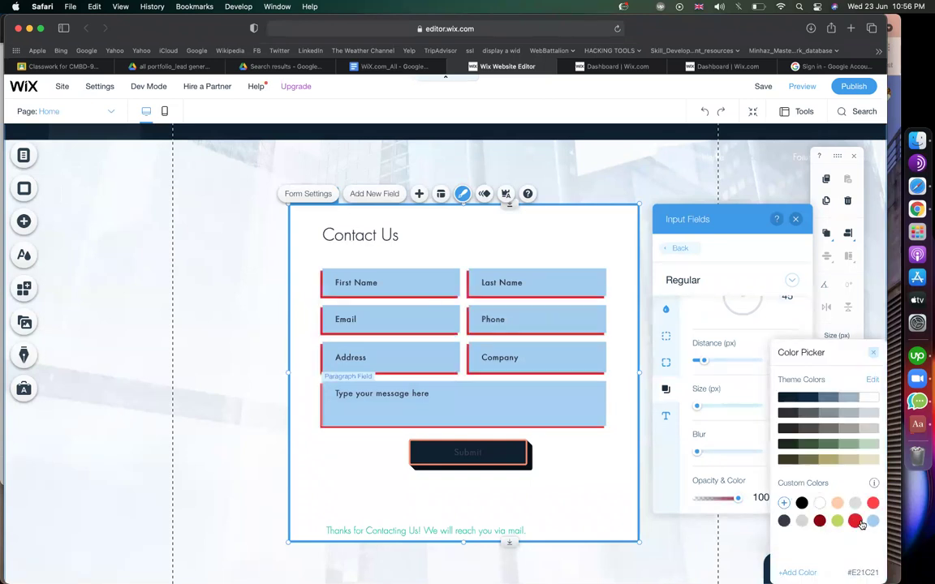
{"action": "left_click", "coordinate": [856, 504]}
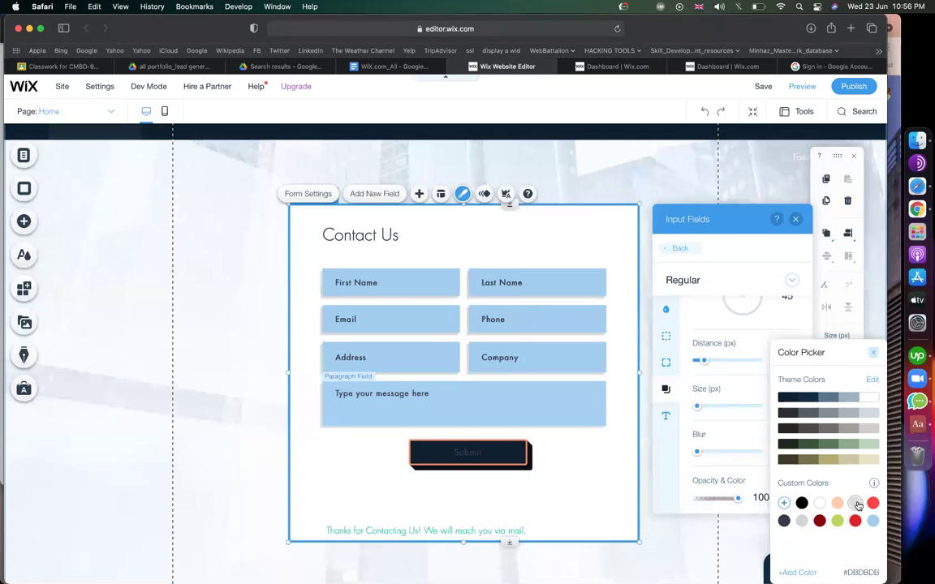
{"action": "left_click", "coordinate": [666, 366]}
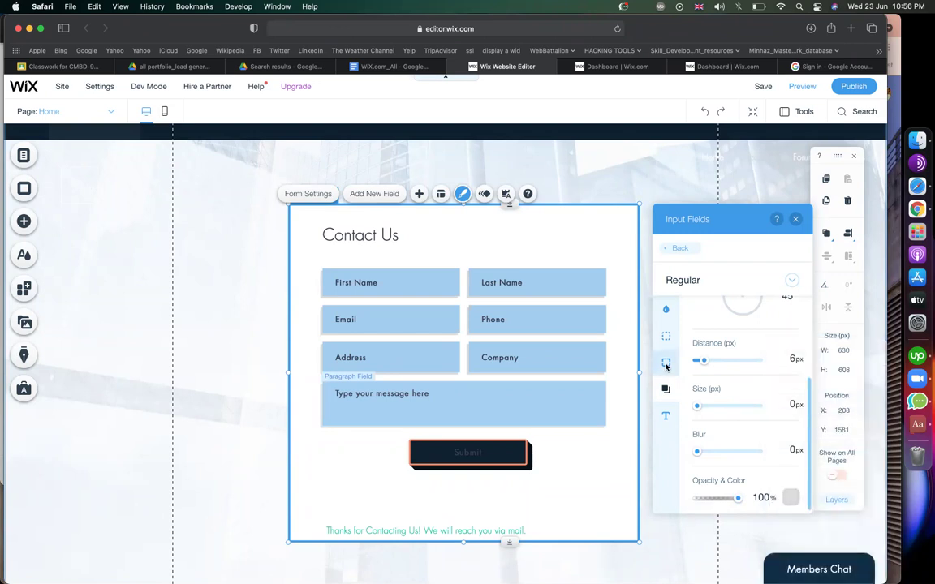
{"action": "left_click", "coordinate": [665, 366]}
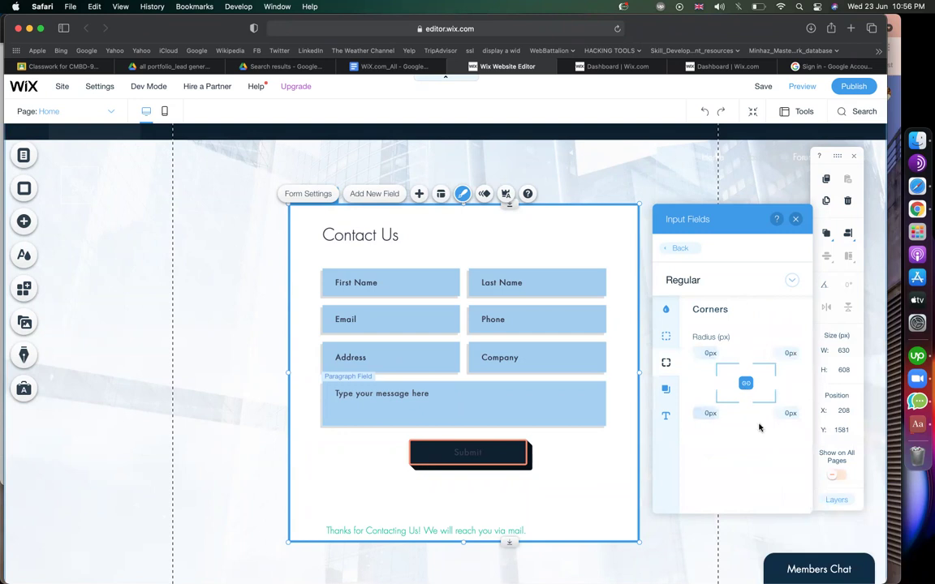
Give the input fields a 5 px border in blue-grey theme colour #58758C.
{"action": "left_click", "coordinate": [666, 337]}
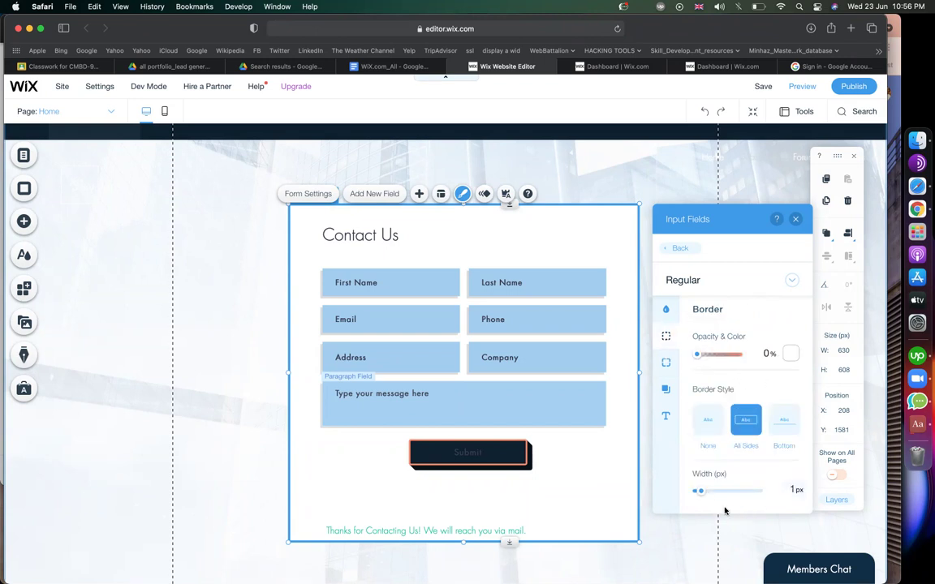
{"action": "left_click", "coordinate": [707, 492]}
{"action": "left_click_drag", "start_coordinate": [706, 495], "coordinate": [709, 493]}
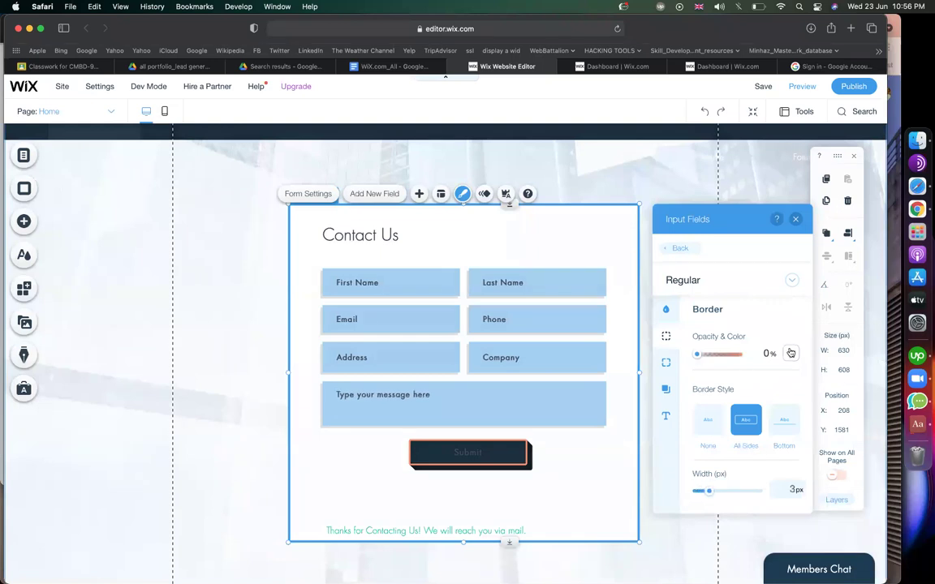
{"action": "left_click", "coordinate": [796, 352]}
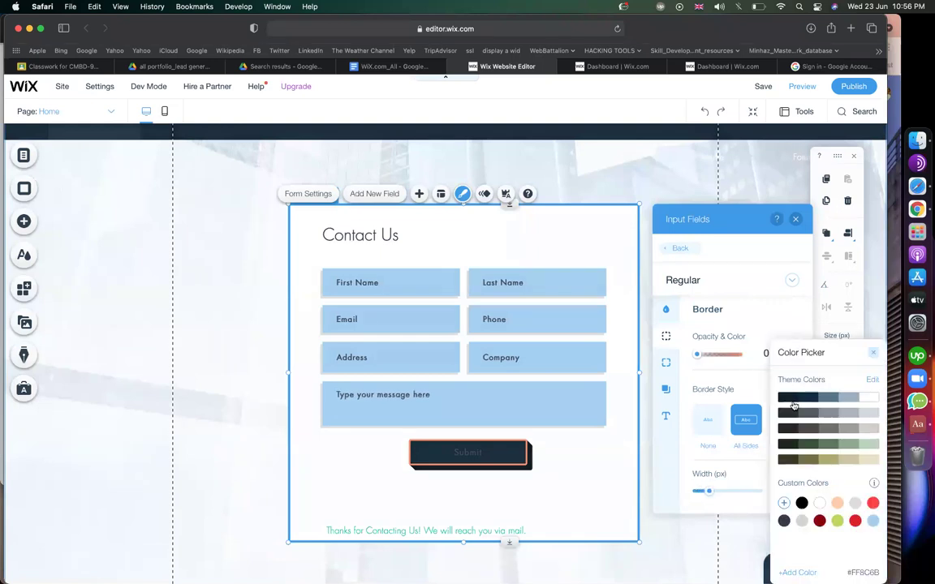
{"action": "left_click", "coordinate": [834, 399]}
{"action": "left_click", "coordinate": [834, 398]}
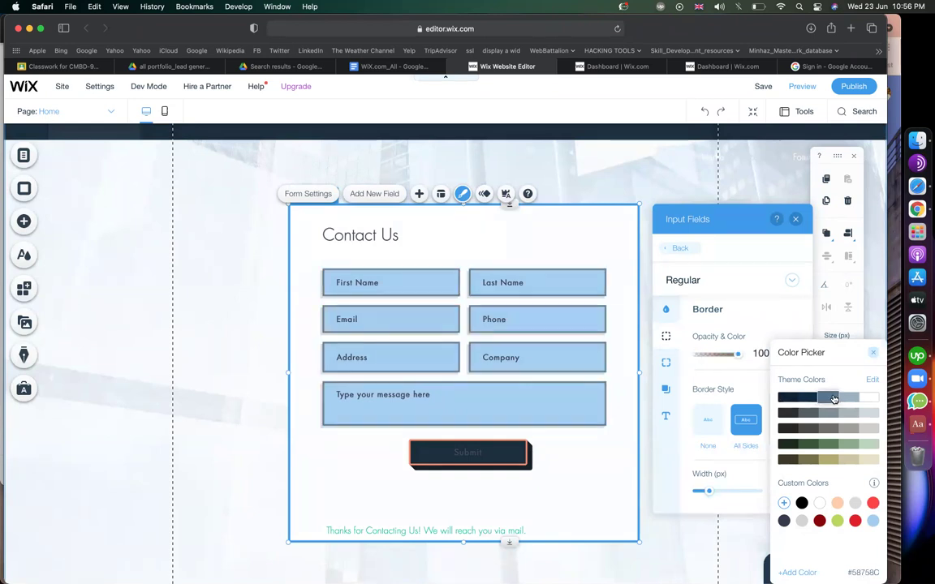
{"action": "left_click", "coordinate": [761, 324]}
{"action": "left_click_drag", "start_coordinate": [710, 494], "coordinate": [715, 495]}
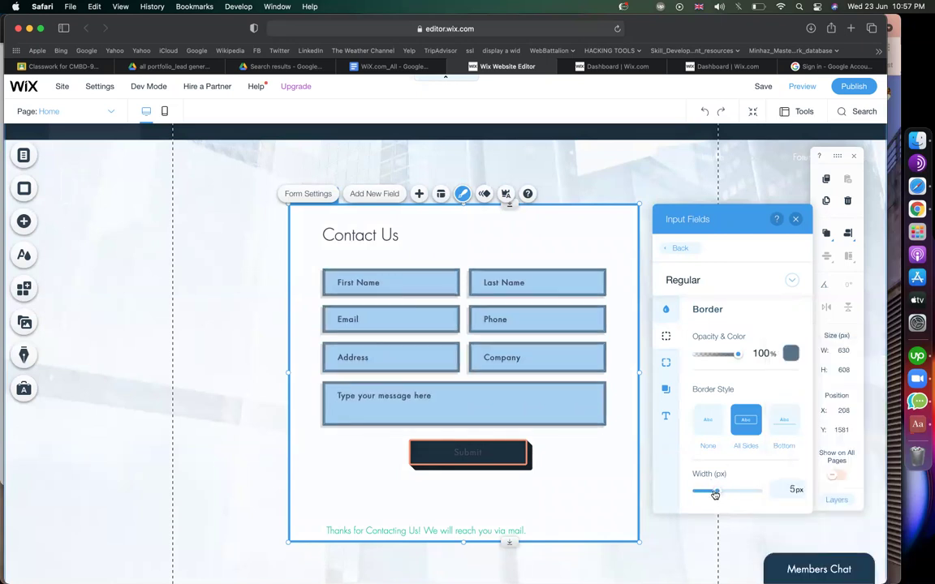
{"action": "left_click", "coordinate": [666, 366]}
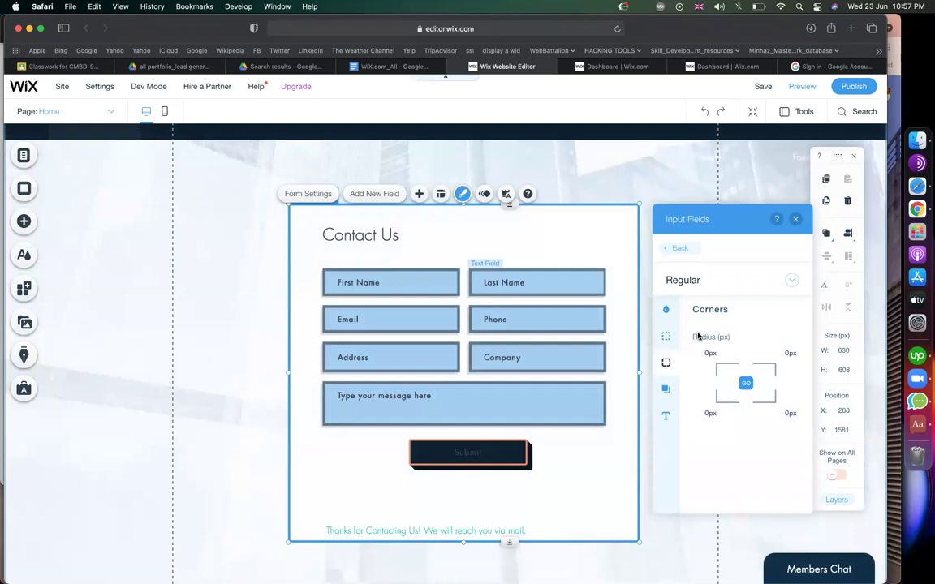
Set the input fields' linked corner radius to 50 px on all four corners.
{"action": "left_click", "coordinate": [746, 386]}
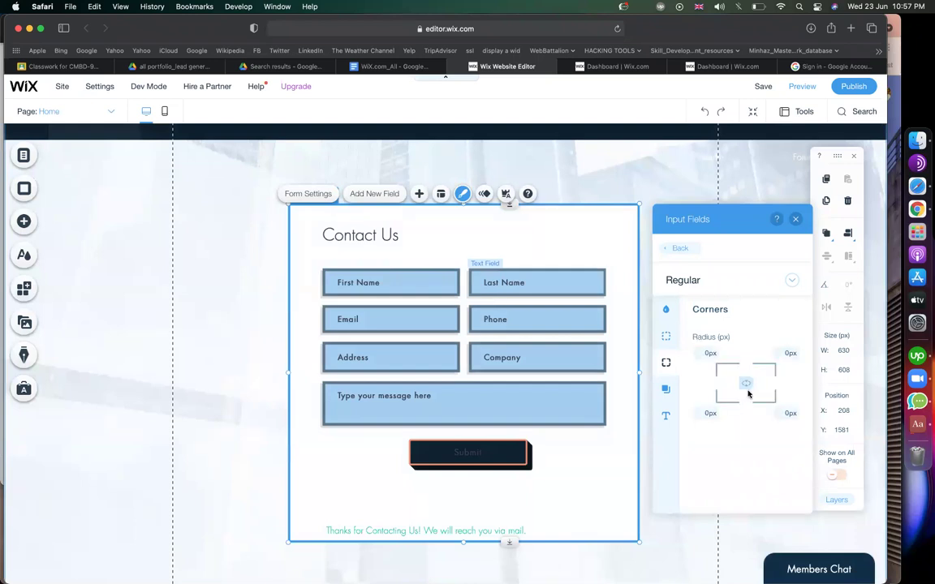
{"action": "left_click", "coordinate": [746, 386]}
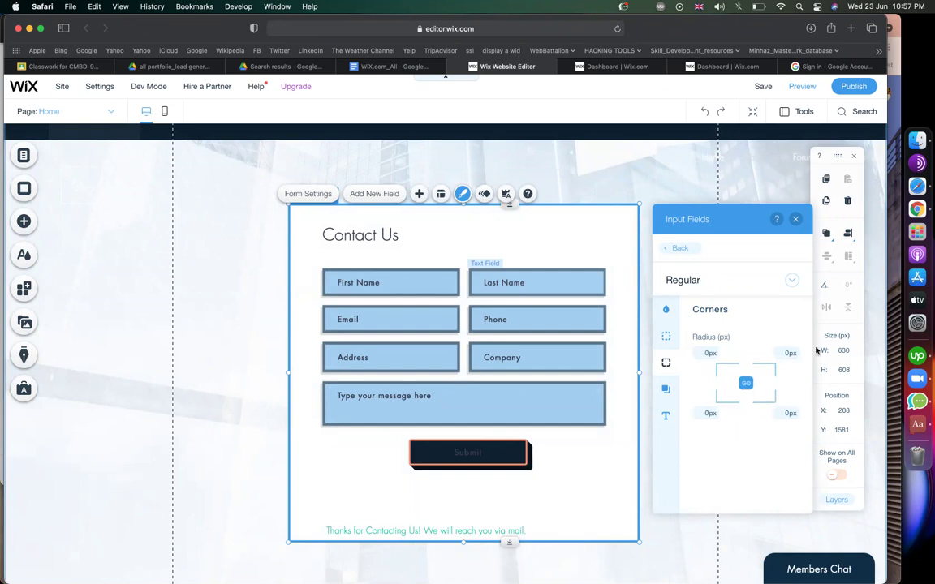
{"action": "left_click", "coordinate": [711, 354]}
{"action": "key", "text": "Return"}
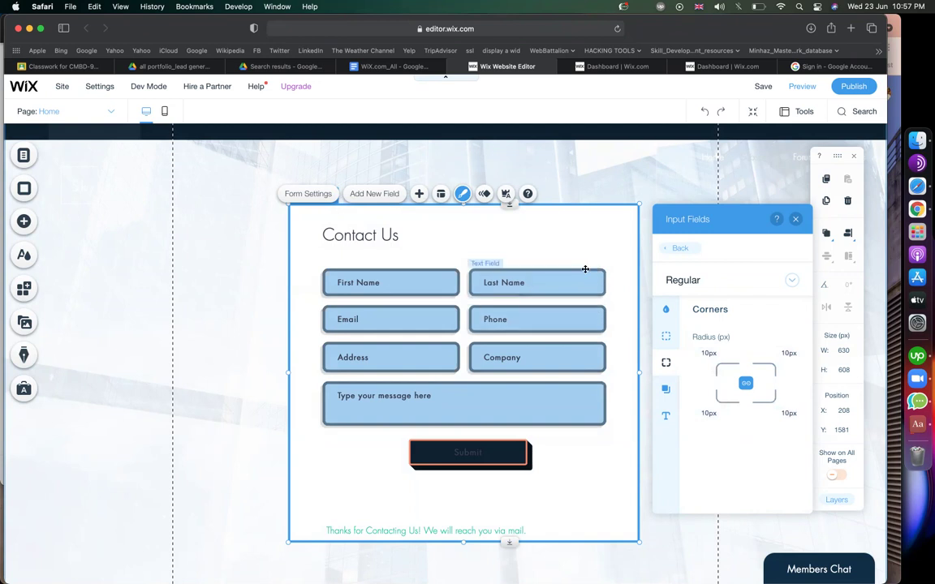
{"action": "left_click", "coordinate": [704, 353]}
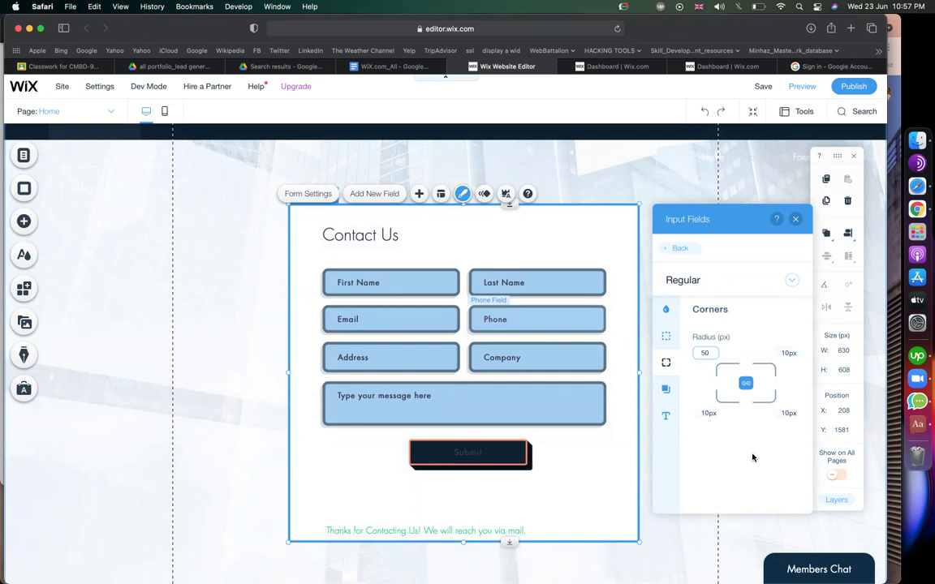
{"action": "key", "text": "Return"}
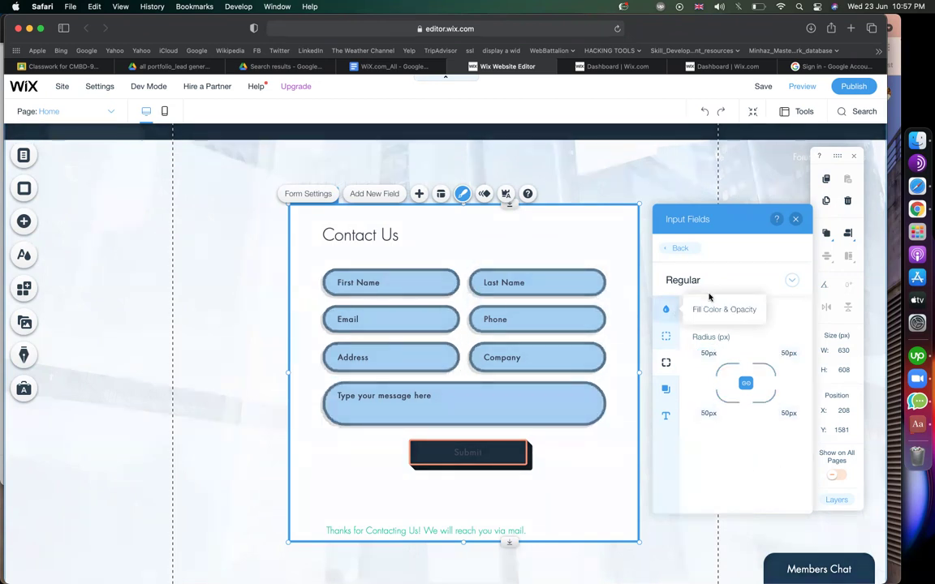
{"action": "left_click", "coordinate": [462, 195]}
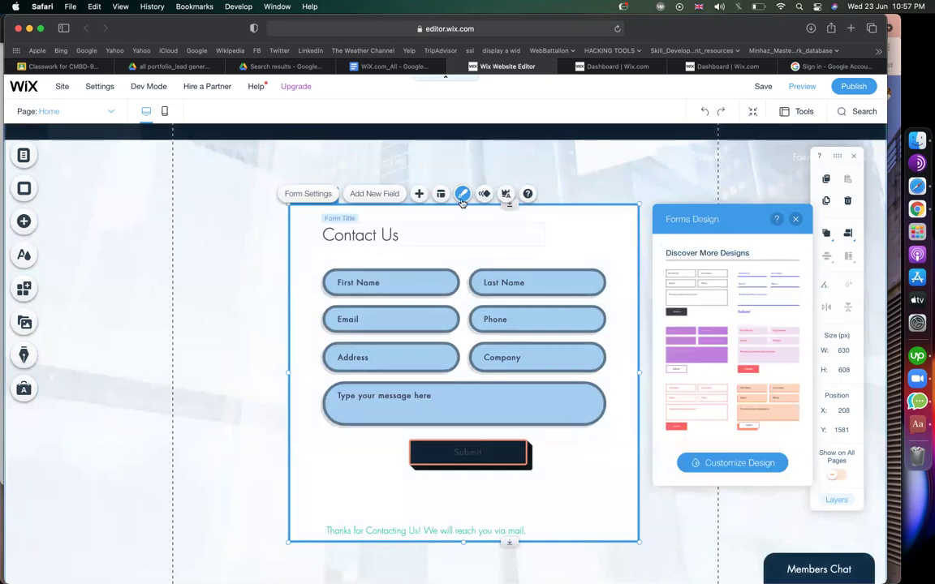
Fill the Submit button background with slate-blue theme colour #58758C at 100% opacity.
{"action": "left_click", "coordinate": [736, 469]}
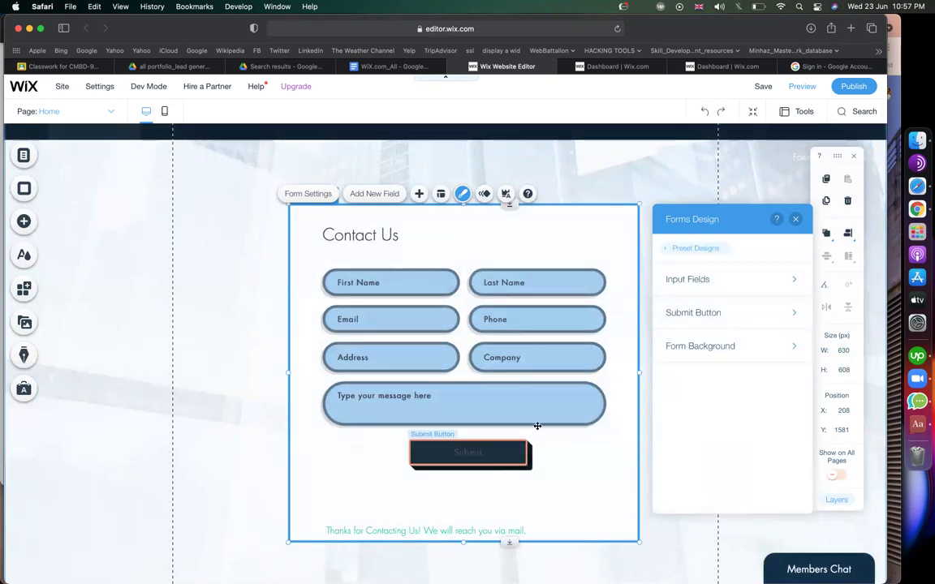
{"action": "left_click", "coordinate": [693, 315]}
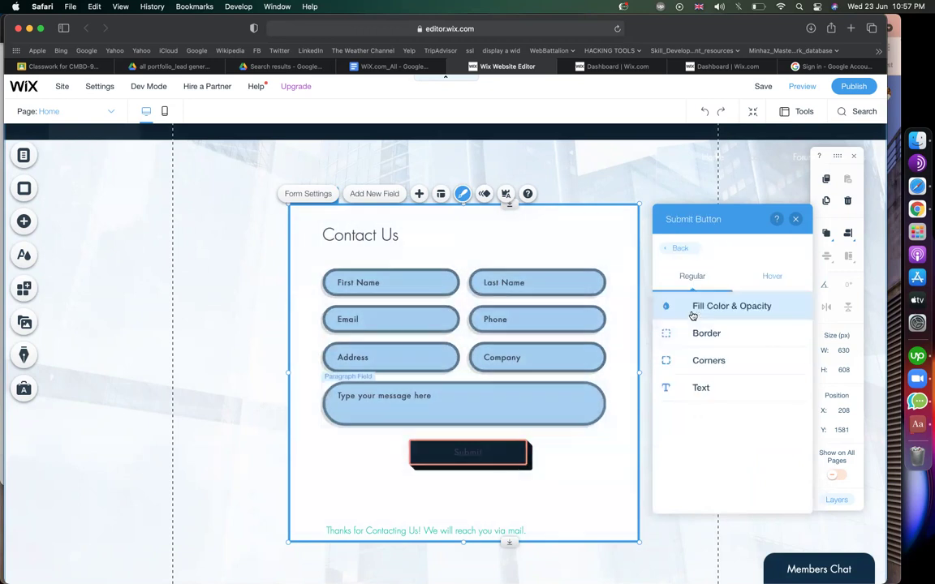
{"action": "left_click", "coordinate": [727, 308]}
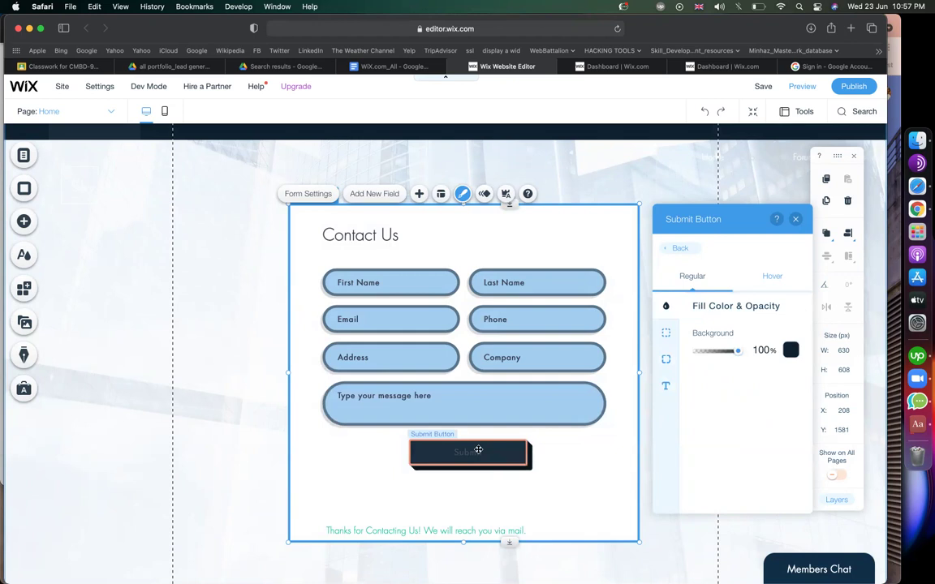
{"action": "left_click", "coordinate": [791, 350]}
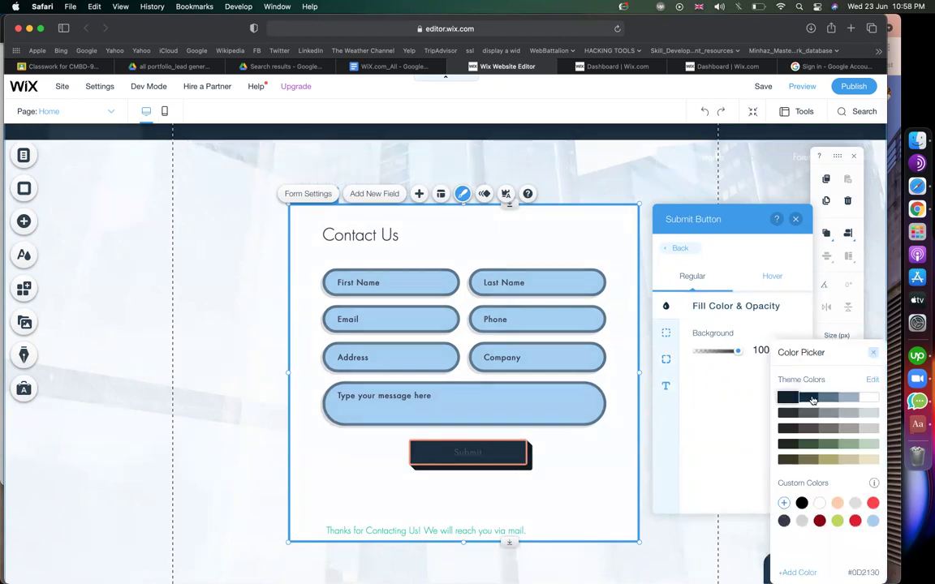
{"action": "left_click", "coordinate": [813, 398]}
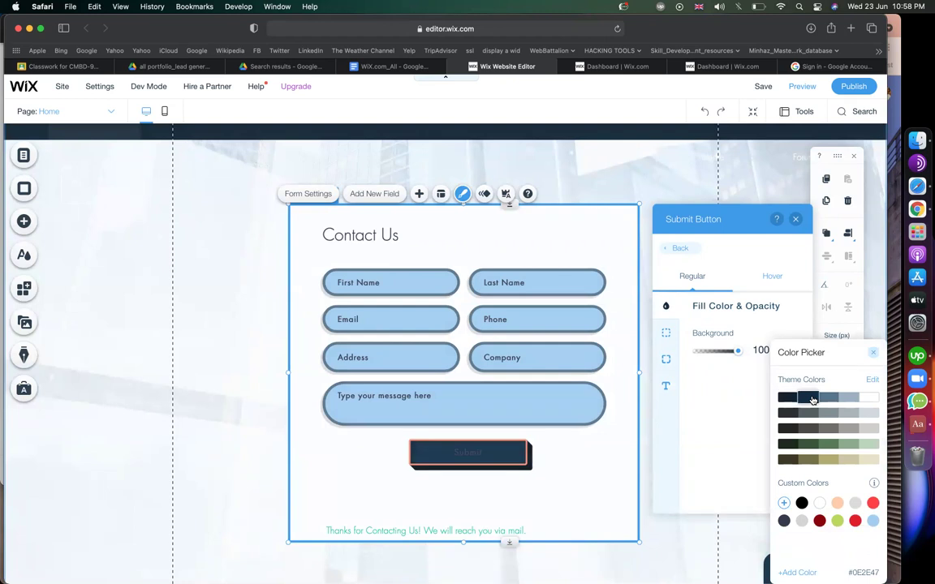
{"action": "left_click", "coordinate": [829, 399]}
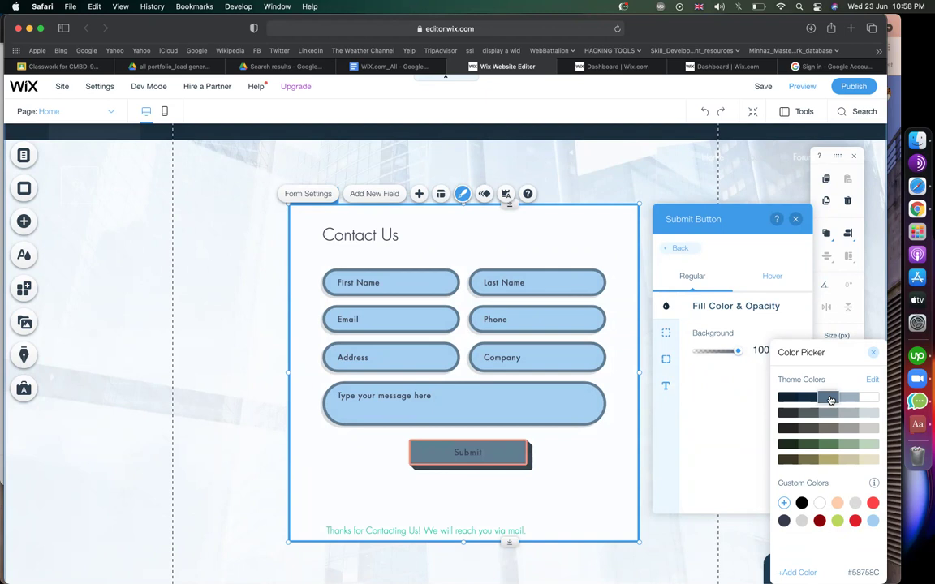
{"action": "left_click", "coordinate": [669, 392]}
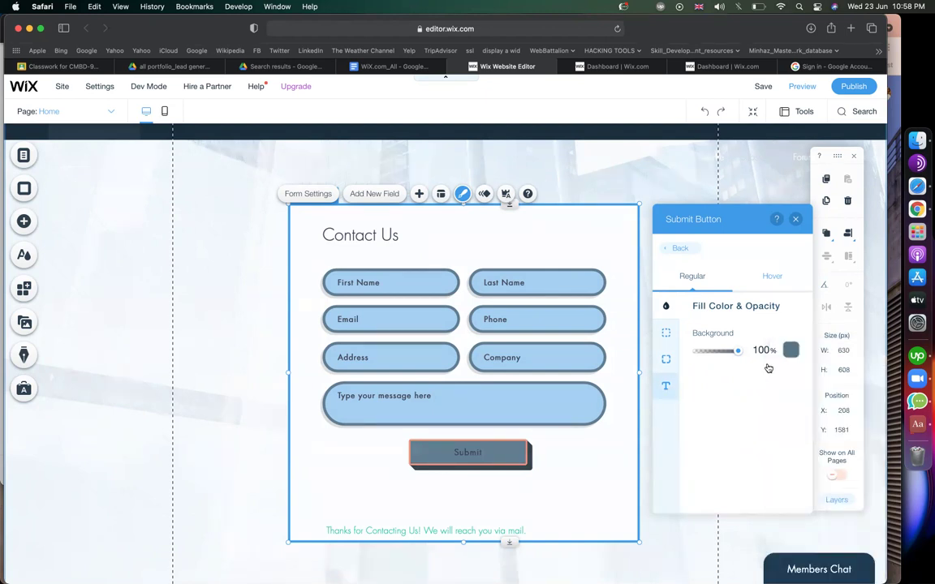
{"action": "left_click", "coordinate": [670, 389]}
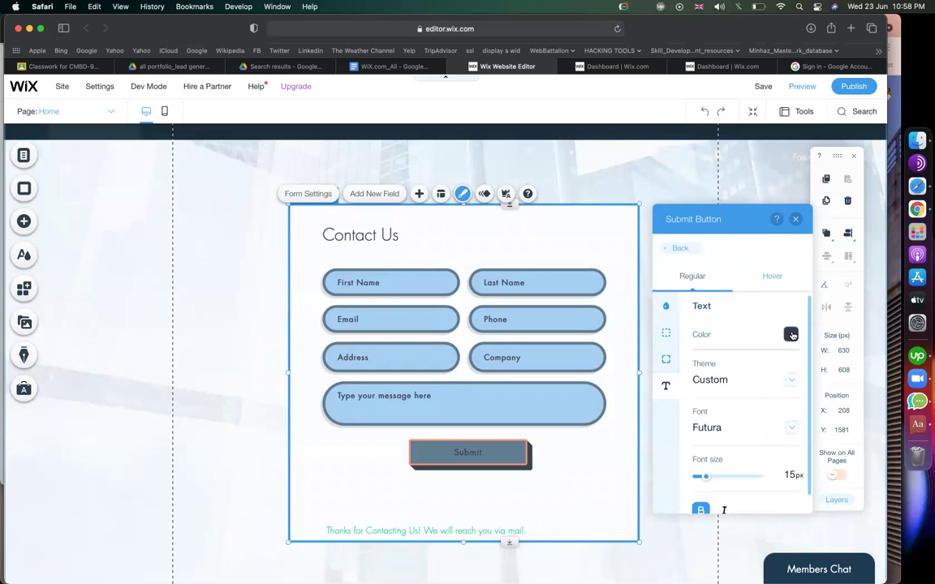
Make the Submit label white and raise its font size from 15 to 23 px.
{"action": "left_click", "coordinate": [791, 335]}
{"action": "left_click", "coordinate": [741, 304]}
{"action": "left_click", "coordinate": [742, 306]}
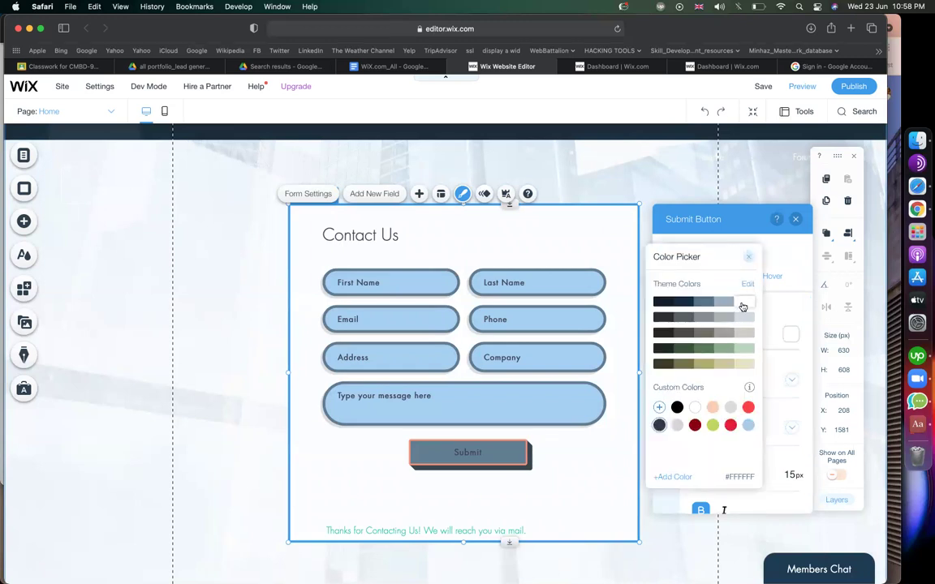
{"action": "left_click", "coordinate": [787, 315]}
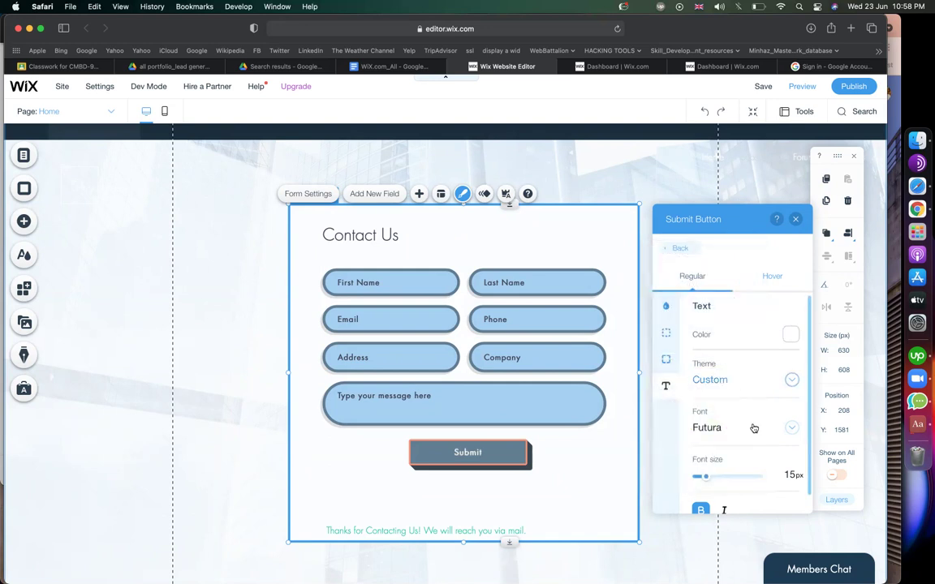
{"action": "left_click_drag", "start_coordinate": [707, 483], "coordinate": [706, 498]}
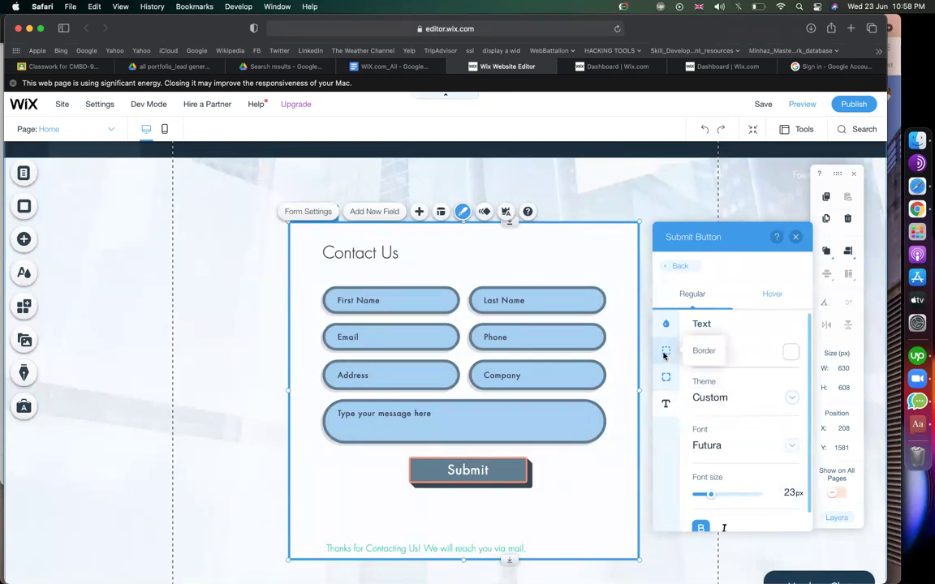
{"action": "left_click", "coordinate": [665, 354]}
Give the Submit button a dark navy border, widened from 3 to 5 px.
{"action": "left_click", "coordinate": [790, 369]}
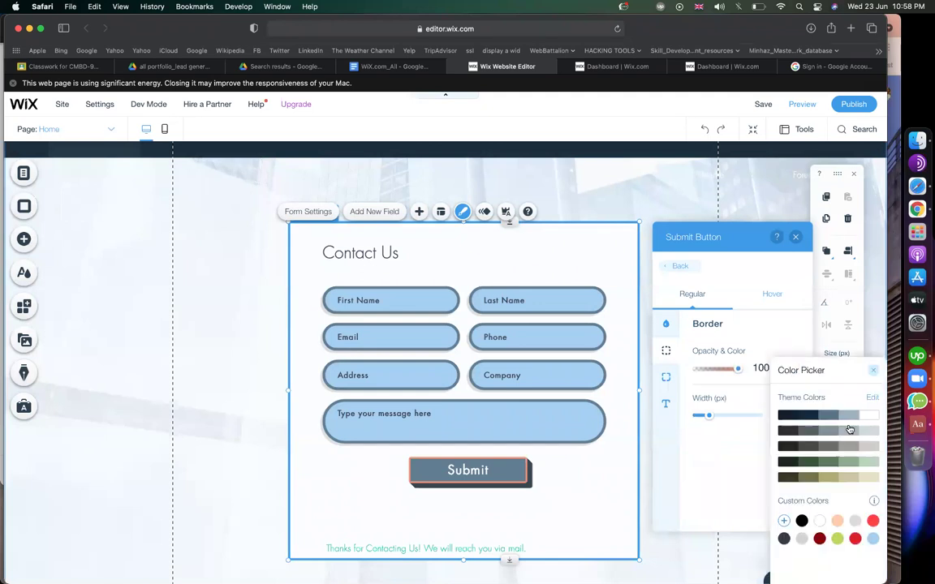
{"action": "left_click", "coordinate": [849, 415]}
{"action": "left_click", "coordinate": [801, 418]}
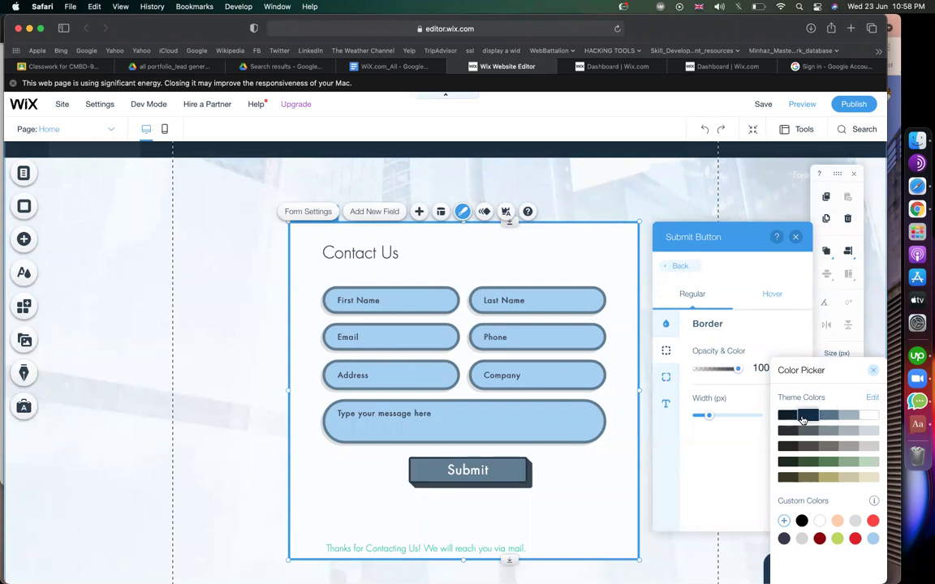
{"action": "left_click", "coordinate": [713, 464]}
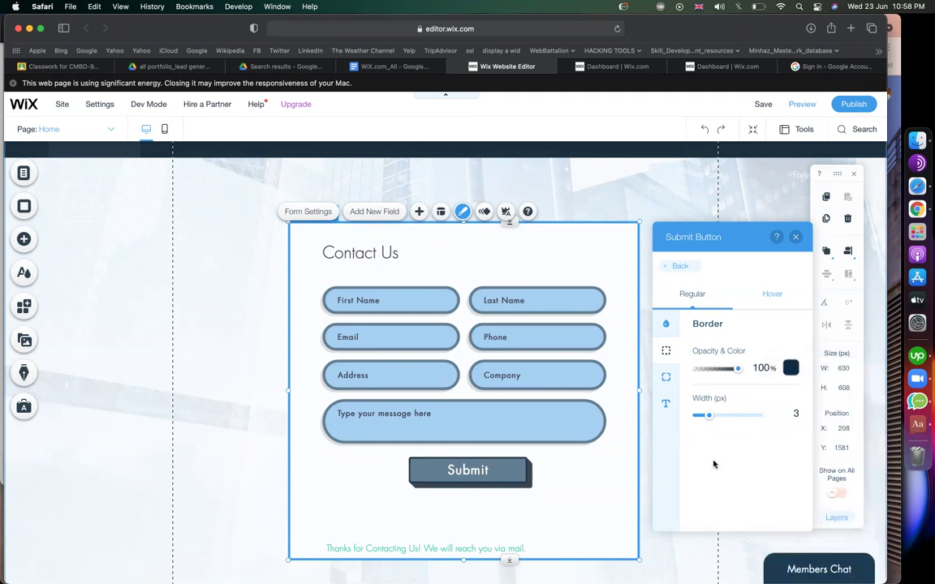
{"action": "left_click_drag", "start_coordinate": [708, 418], "coordinate": [718, 419]}
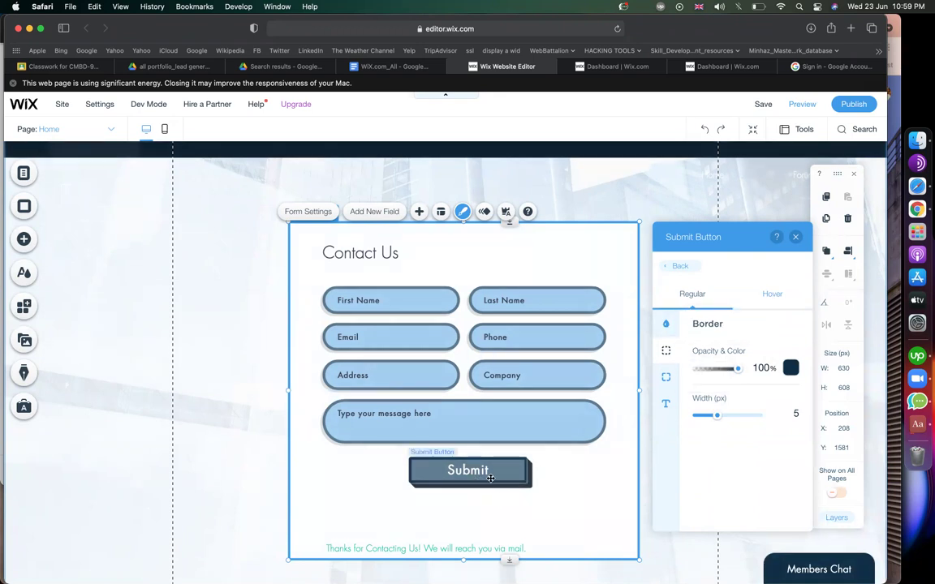
{"action": "left_click", "coordinate": [772, 297]}
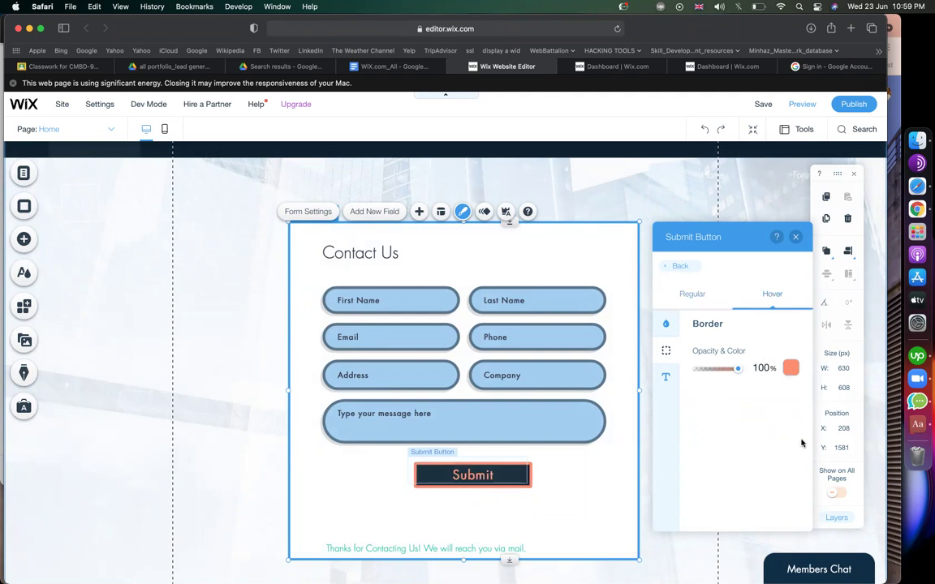
Give the Submit button's hover state a white border.
{"action": "left_click", "coordinate": [791, 369]}
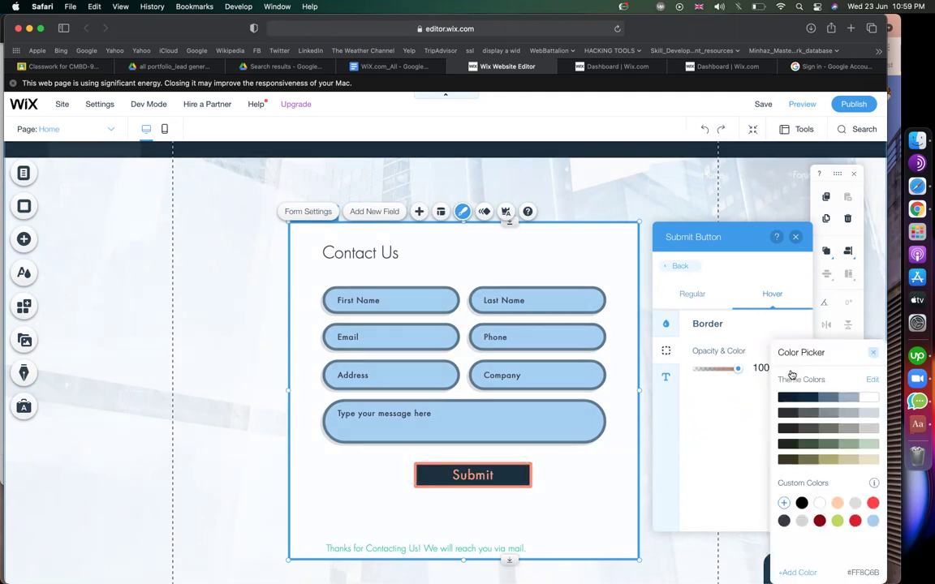
{"action": "left_click", "coordinate": [873, 399]}
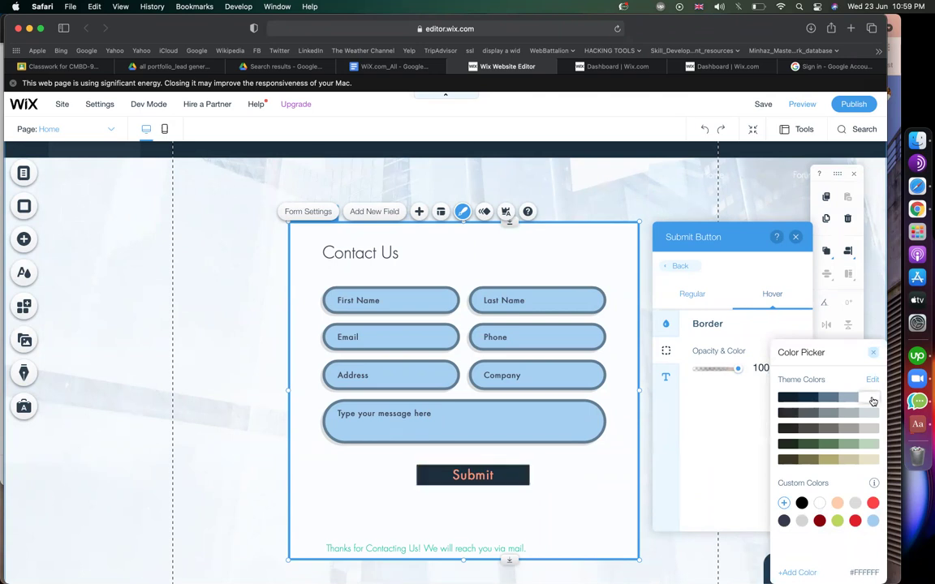
{"action": "left_click", "coordinate": [847, 396]}
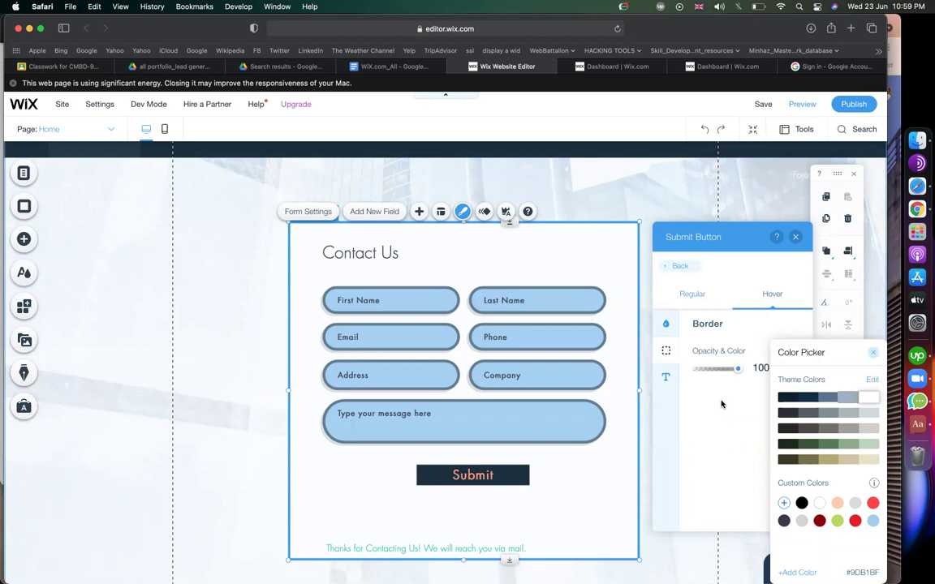
{"action": "key", "text": "super+z"}
{"action": "left_click", "coordinate": [669, 378]}
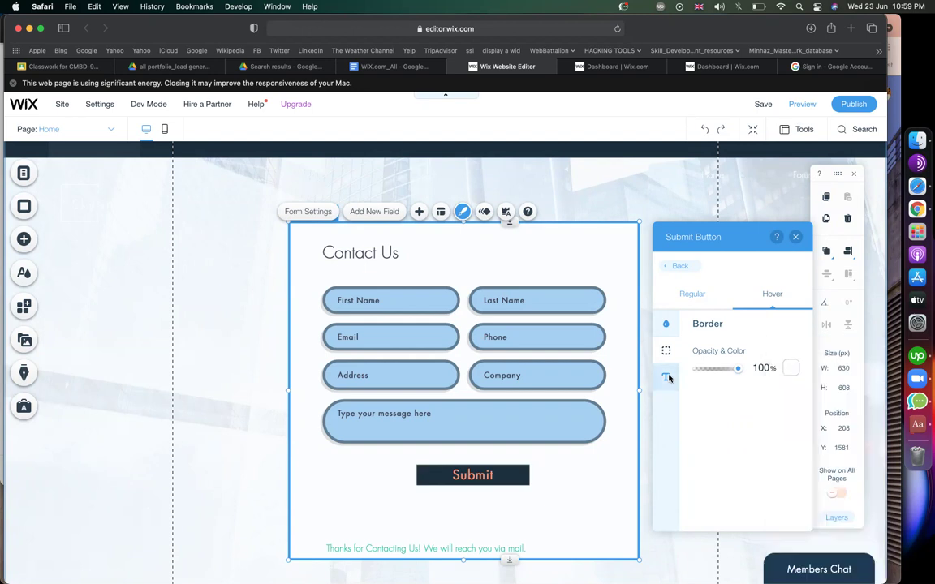
Set the Submit button's hover text colour to dark navy #0E2E47.
{"action": "left_click", "coordinate": [666, 377]}
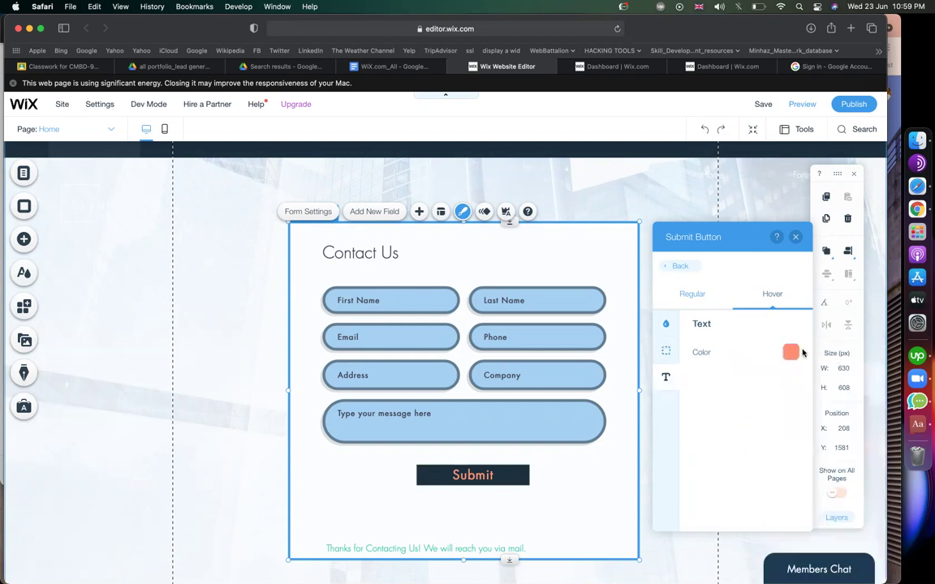
{"action": "left_click", "coordinate": [791, 352]}
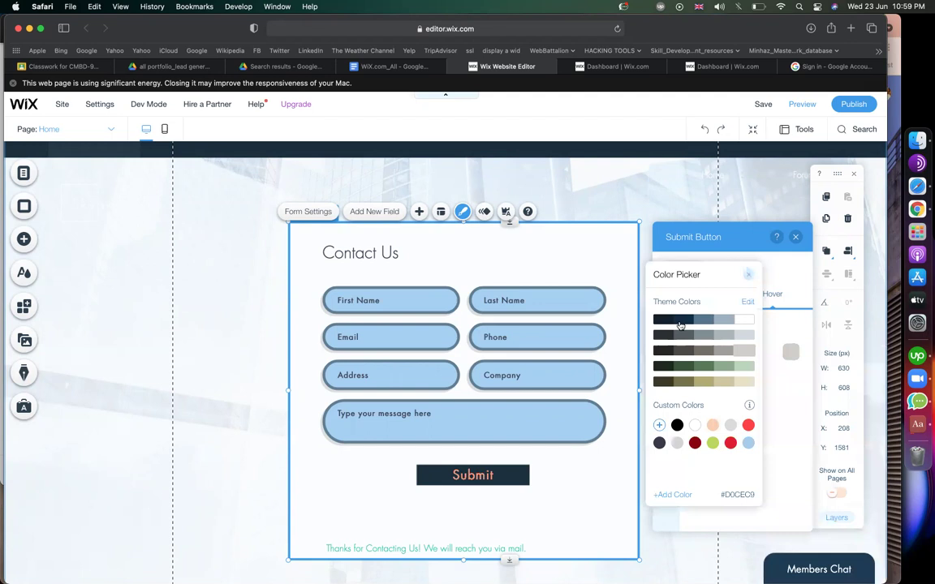
{"action": "left_click", "coordinate": [681, 320]}
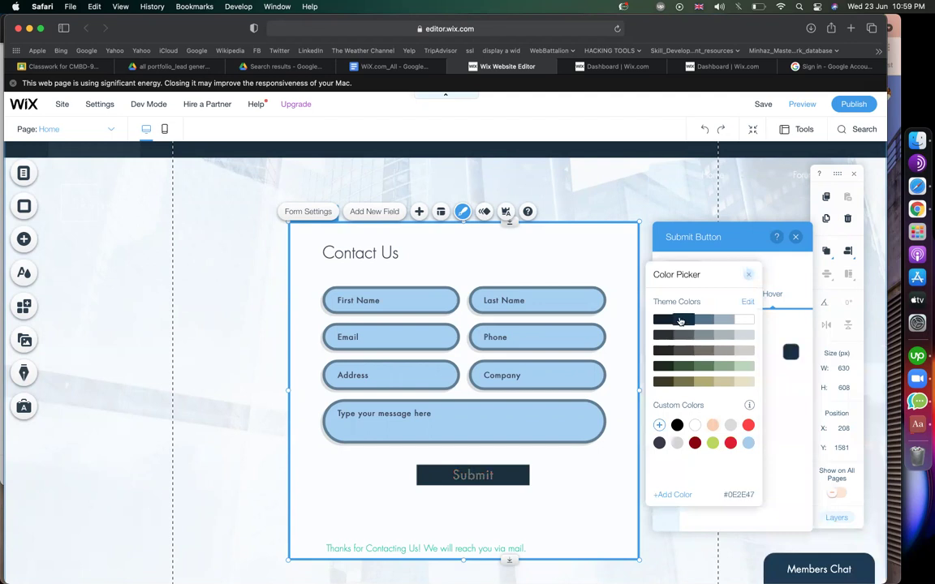
{"action": "left_click", "coordinate": [792, 402]}
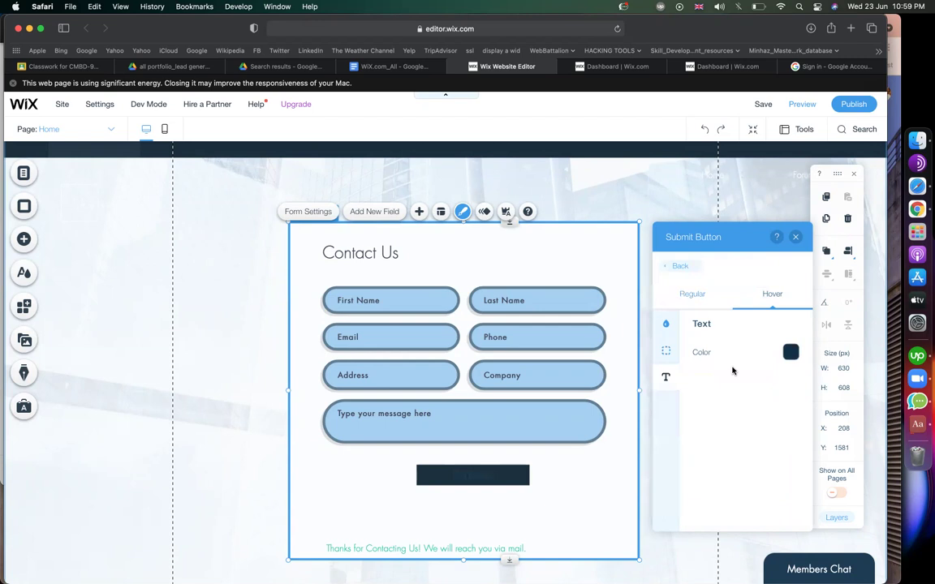
{"action": "left_click", "coordinate": [671, 328]}
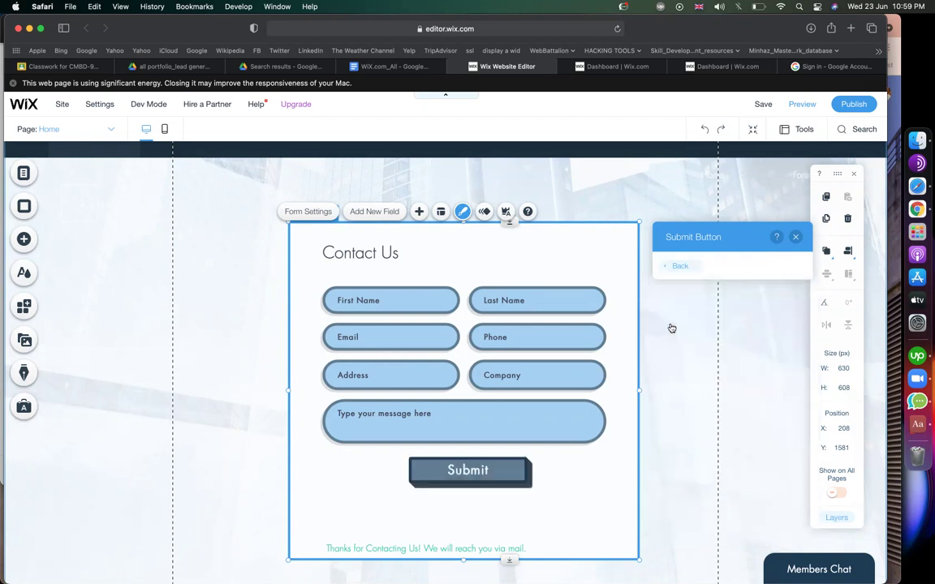
Fill the Contact Us form background with light grey #D1D9DC at 100% opacity, replacing the peach.
{"action": "left_click", "coordinate": [674, 266]}
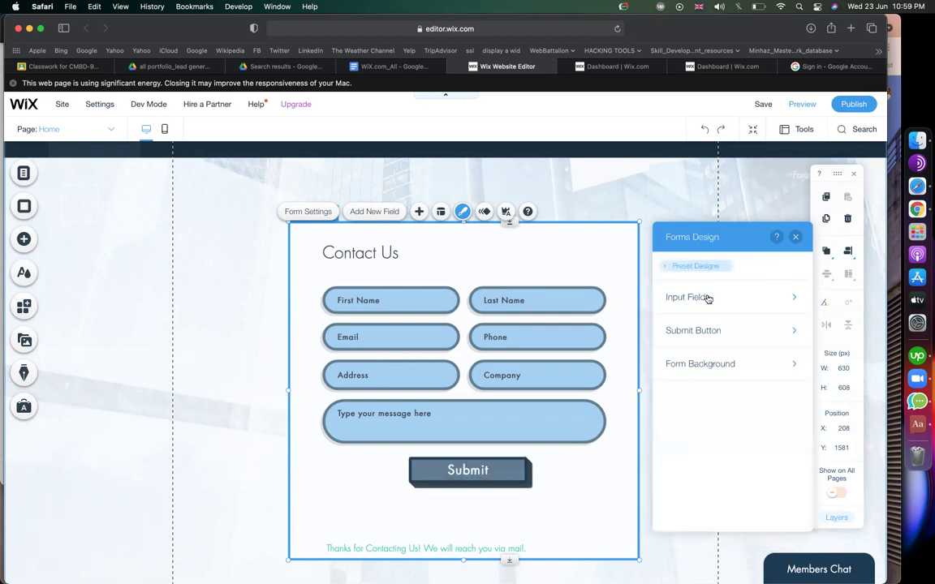
{"action": "left_click", "coordinate": [697, 332]}
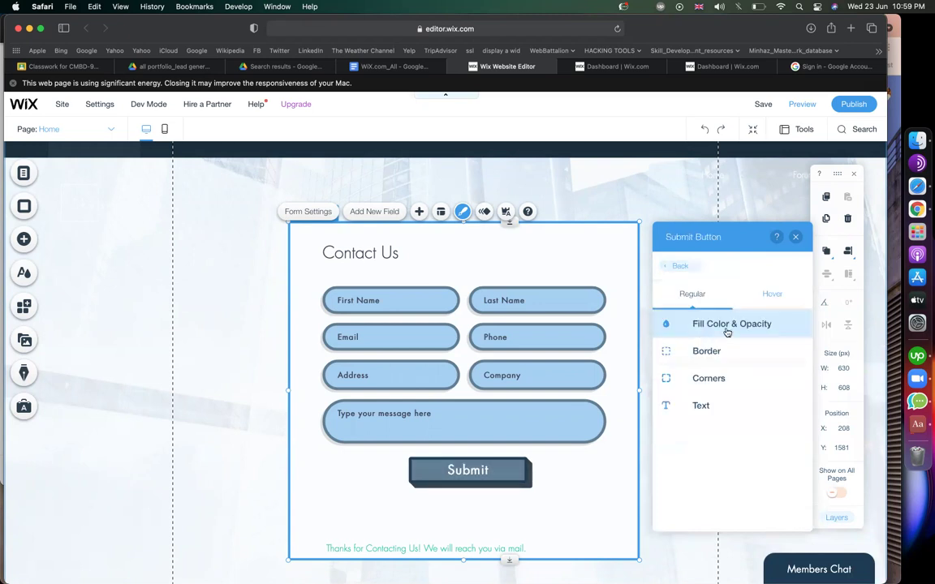
{"action": "left_click", "coordinate": [684, 267]}
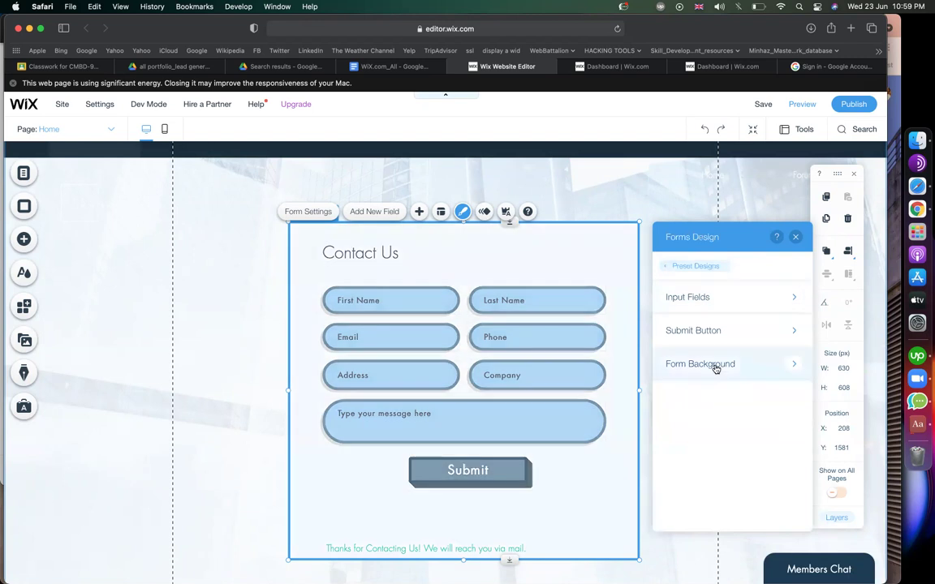
{"action": "left_click", "coordinate": [715, 367]}
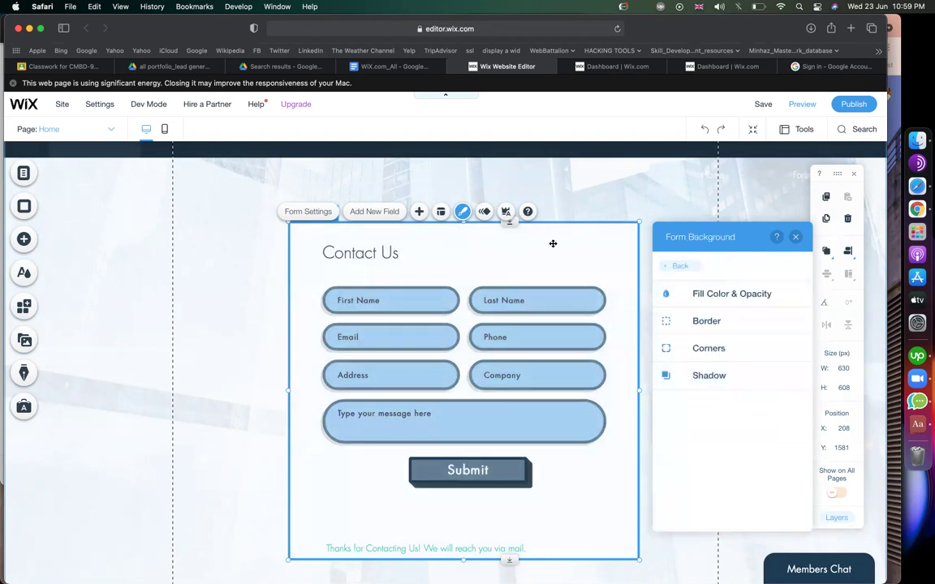
{"action": "left_click", "coordinate": [752, 296]}
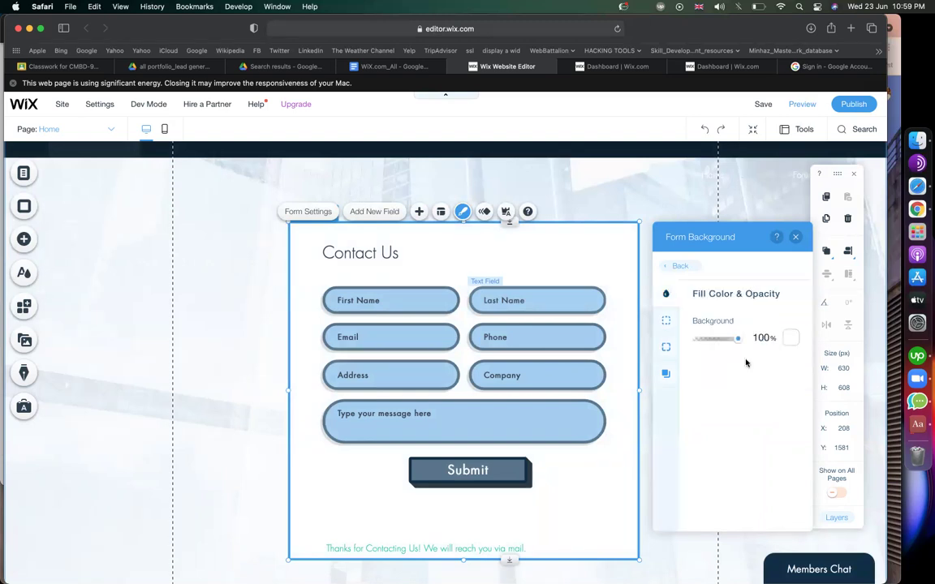
{"action": "left_click", "coordinate": [793, 338]}
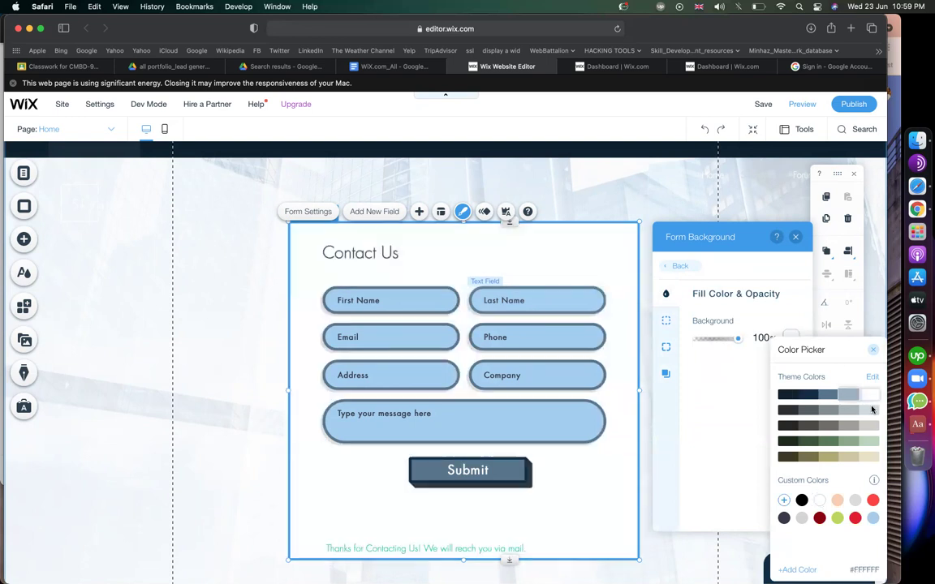
{"action": "left_click", "coordinate": [873, 519]}
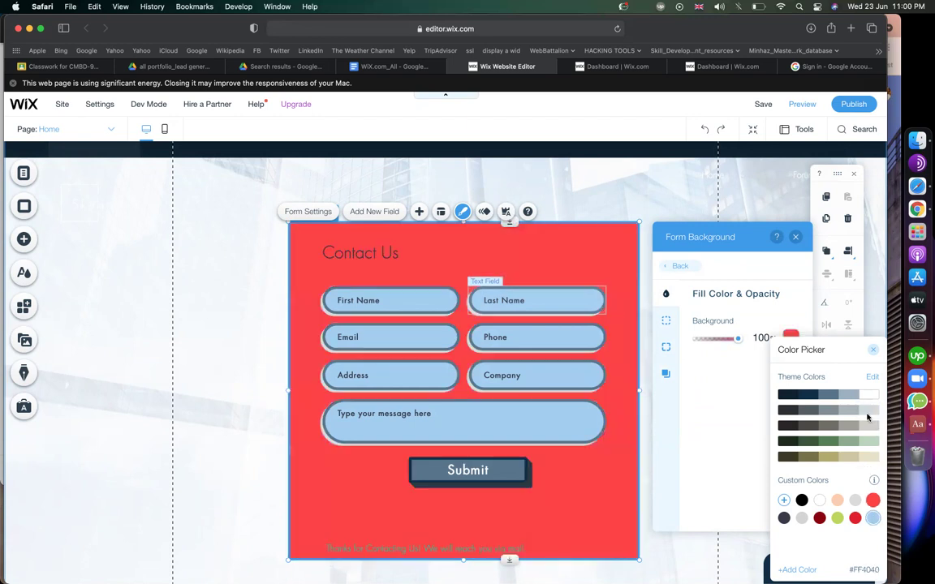
{"action": "left_click", "coordinate": [868, 413]}
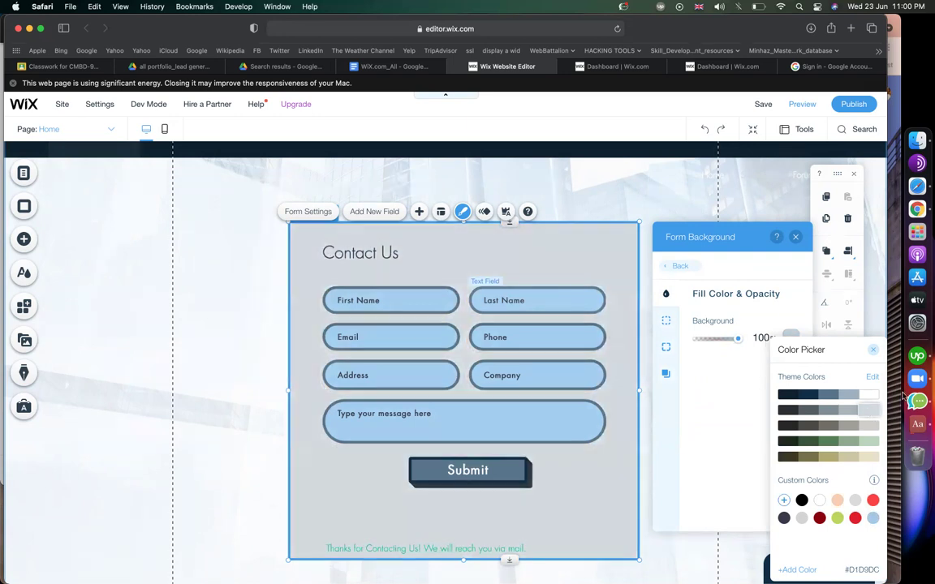
{"action": "left_click", "coordinate": [867, 411]}
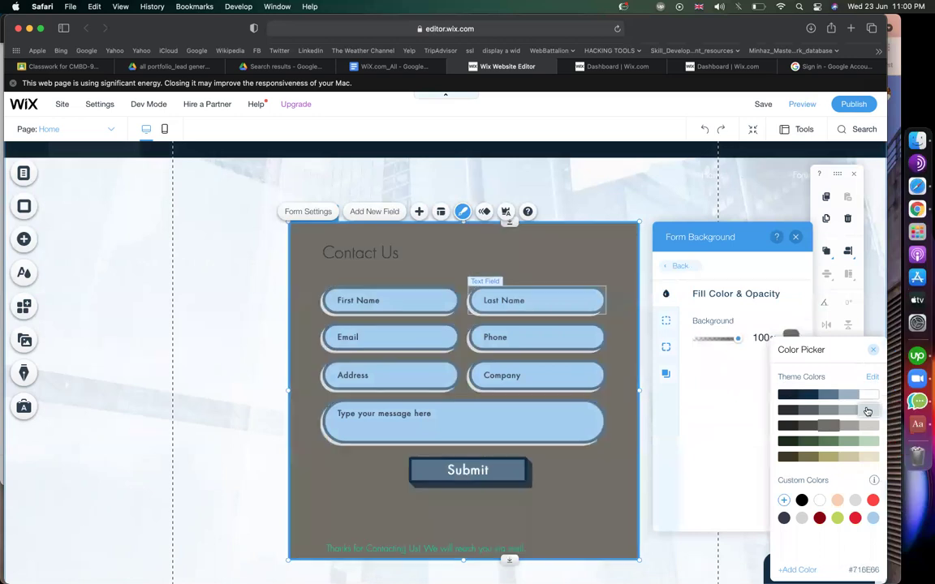
{"action": "left_click", "coordinate": [721, 410]}
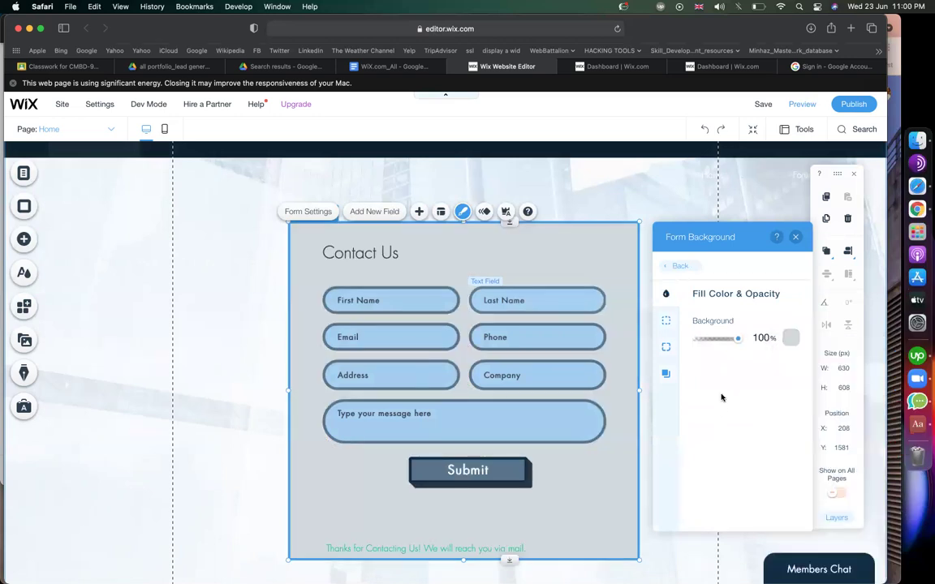
{"action": "left_click", "coordinate": [695, 264]}
Publish the site and view the live Home page in a new tab.
{"action": "left_click", "coordinate": [853, 105]}
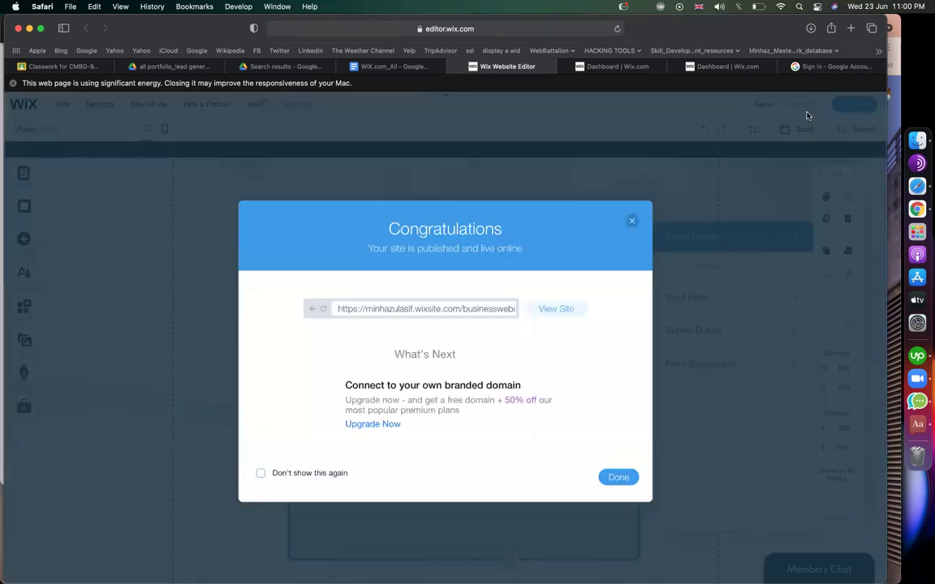
{"action": "left_click", "coordinate": [558, 311]}
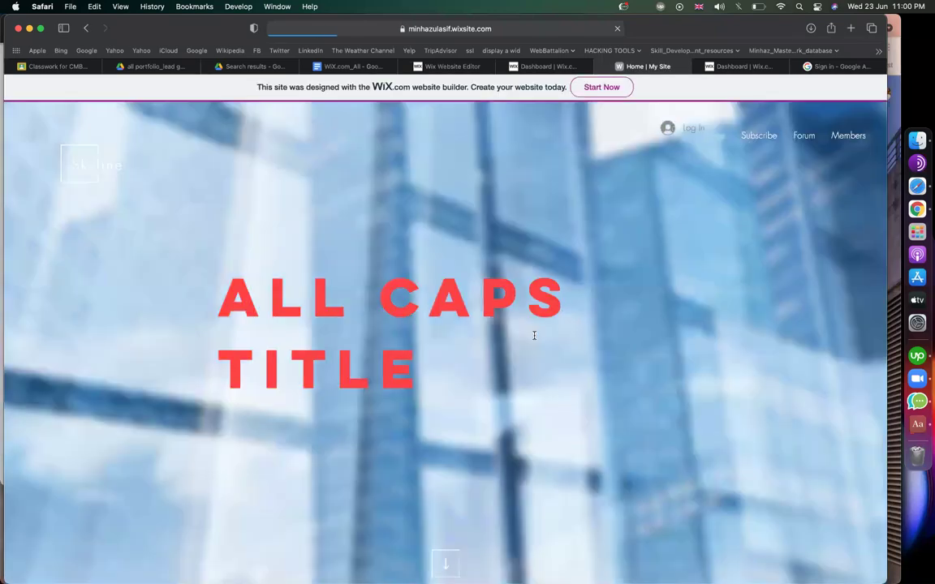
Fill in the form's first name, last name, e-mail and phone fields with test details.
{"action": "scroll", "coordinate": [455, 435], "scroll_direction": "down", "scroll_amount": 10}
{"action": "scroll", "coordinate": [455, 436], "scroll_direction": "down", "scroll_amount": 6}
{"action": "scroll", "coordinate": [456, 434], "scroll_direction": "up", "scroll_amount": 3}
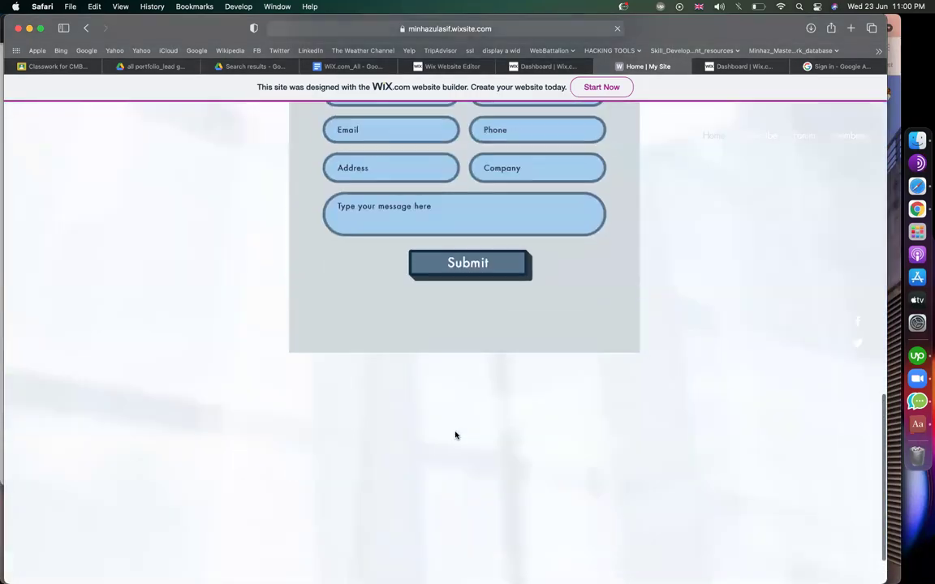
{"action": "scroll", "coordinate": [694, 384], "scroll_direction": "up", "scroll_amount": 2}
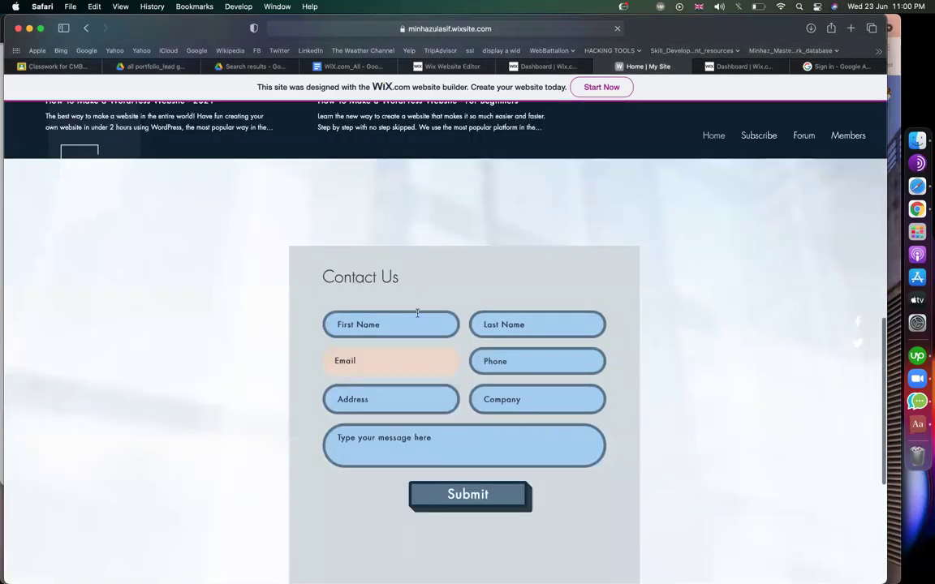
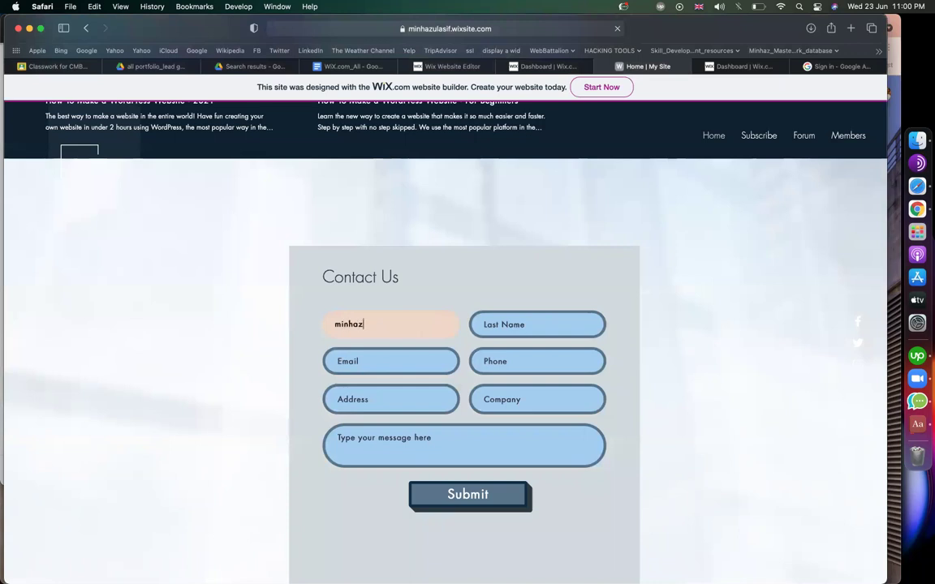
{"action": "key", "text": "Tab"}
{"action": "key", "text": "Tab"}
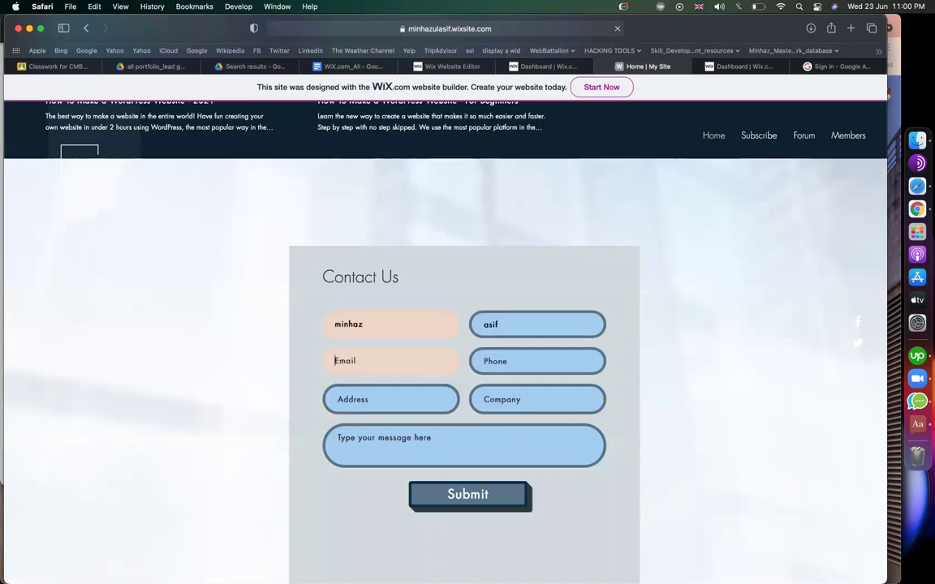
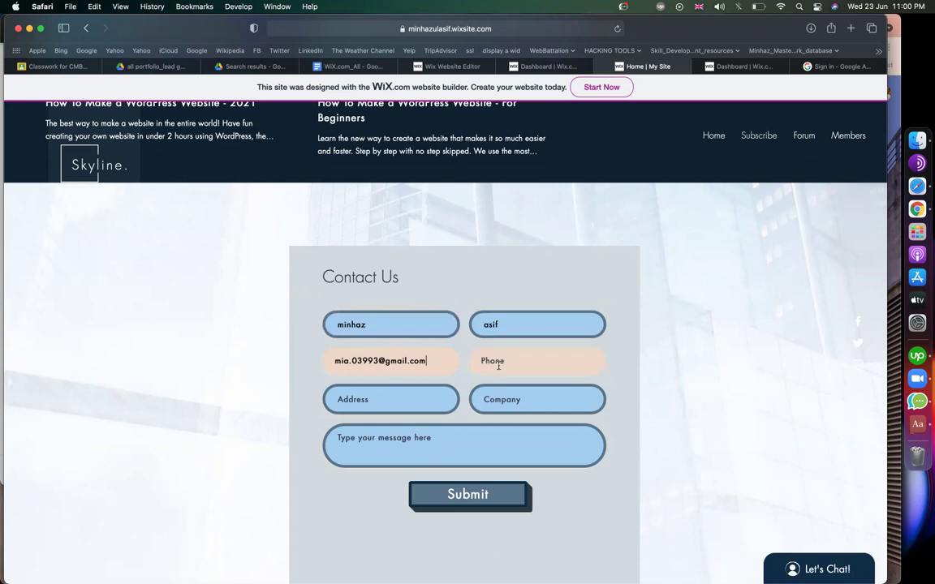
{"action": "left_click", "coordinate": [560, 361]}
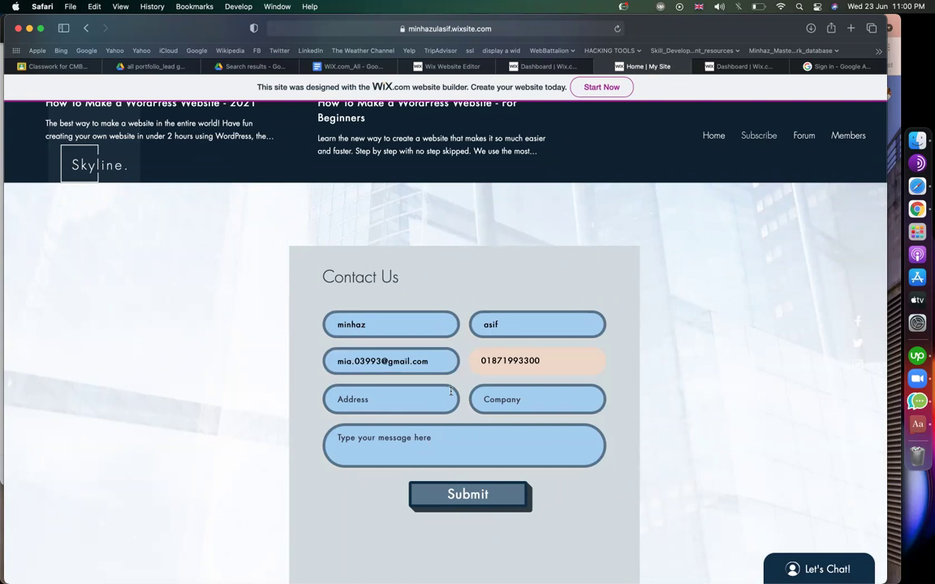
Enter an address and company name, and write the message 'I want to discuss with you !'.
{"action": "left_click", "coordinate": [414, 403]}
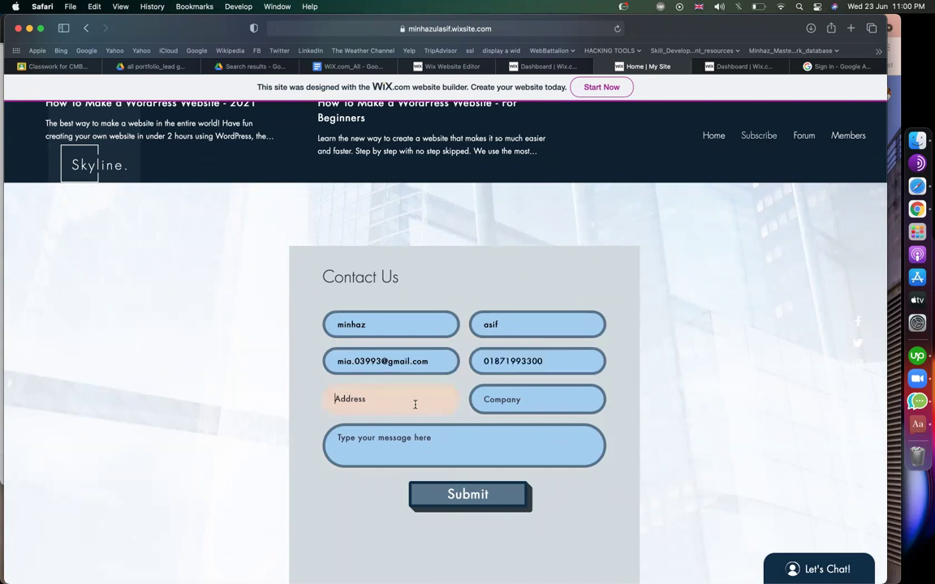
{"action": "type", "text": "dhaka"}
{"action": "left_click", "coordinate": [489, 404]}
{"action": "type", "text": "cbd"}
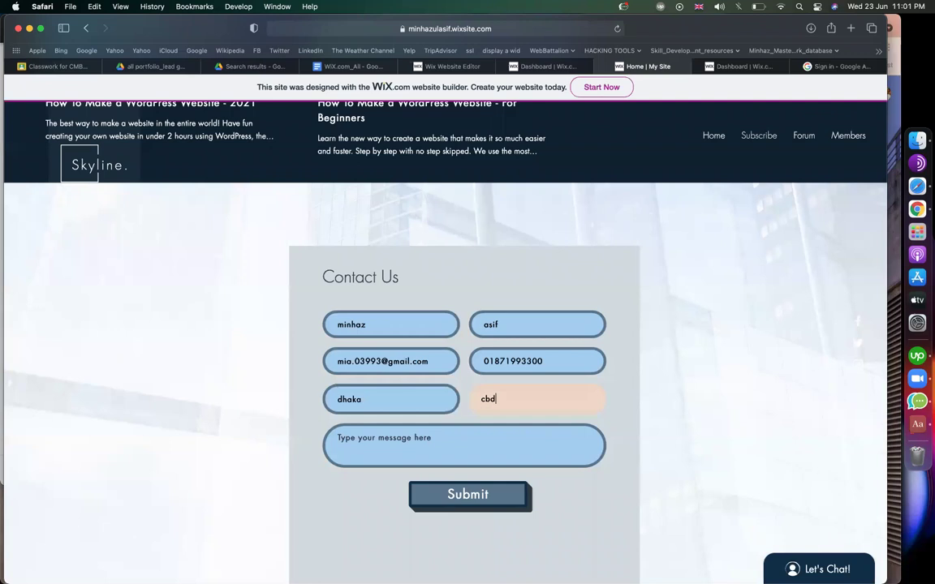
{"action": "key", "text": "BackSpace"}
{"action": "key", "text": "BackSpace"}
{"action": "type", "text": "mbd"}
{"action": "left_click", "coordinate": [419, 438]}
{"action": "type", "text": "I w"}
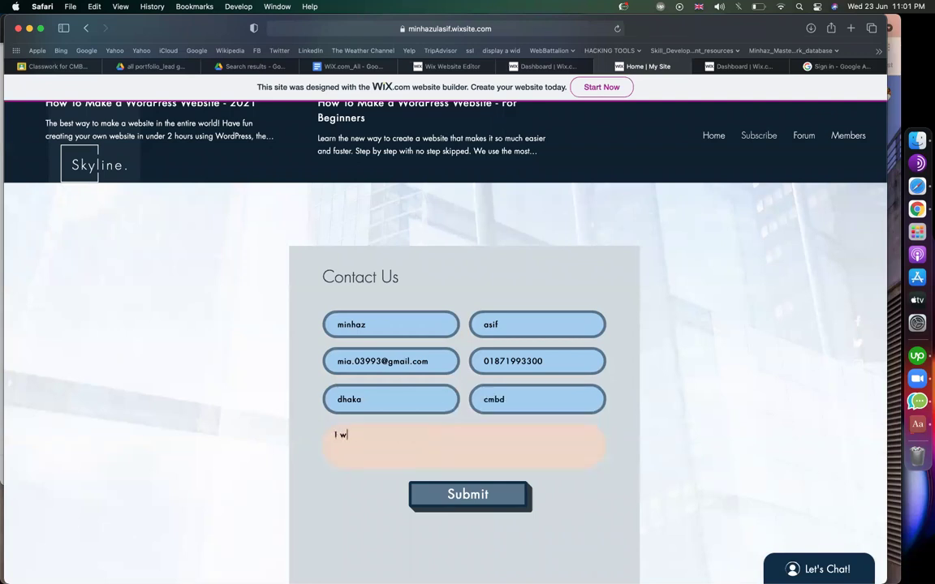
{"action": "type", "text": "ant to discuss with you !"}
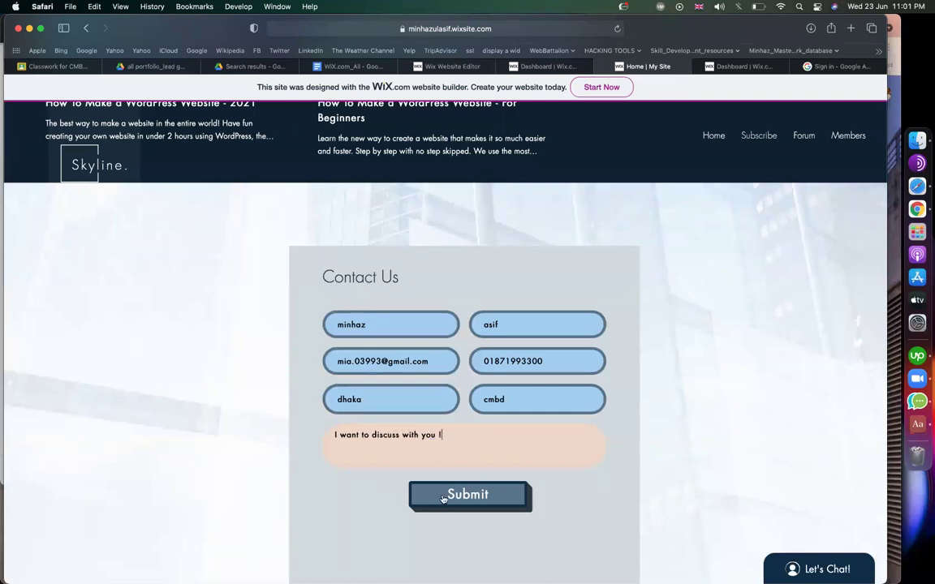
{"action": "scroll", "coordinate": [527, 459], "scroll_direction": "down", "scroll_amount": 2}
Submit the Contact Us form, then move to the Google sign-in tab's address bar.
{"action": "left_click", "coordinate": [484, 448]}
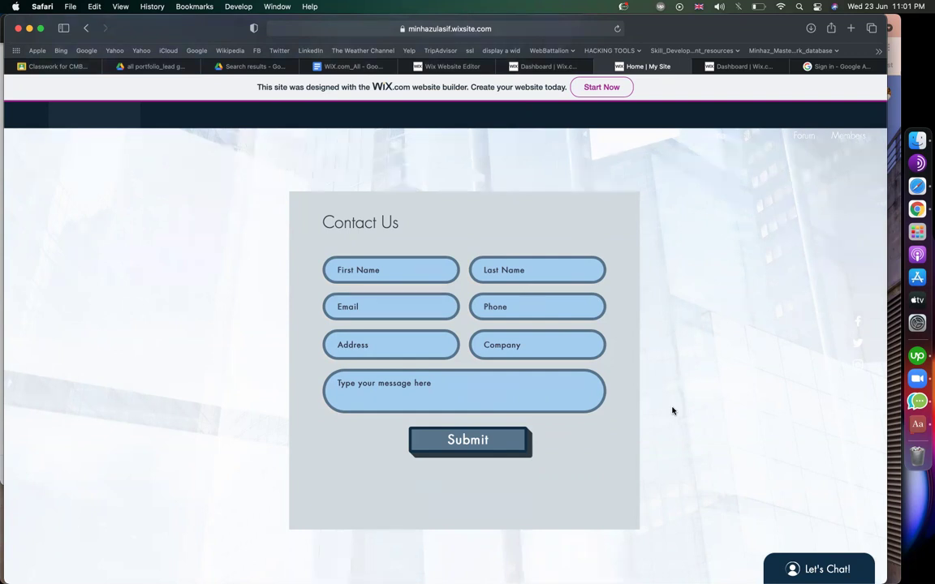
{"action": "left_click", "coordinate": [839, 68]}
{"action": "left_click", "coordinate": [532, 29]}
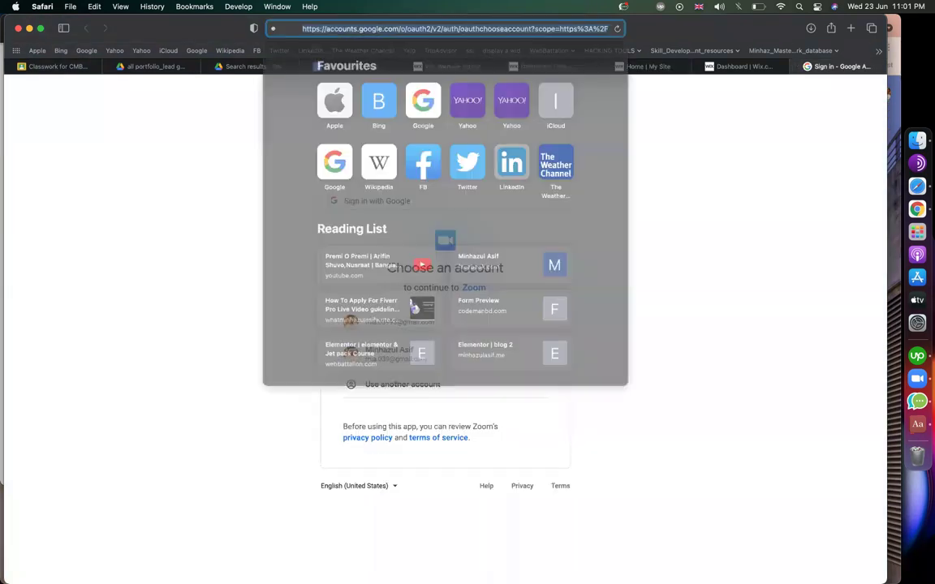